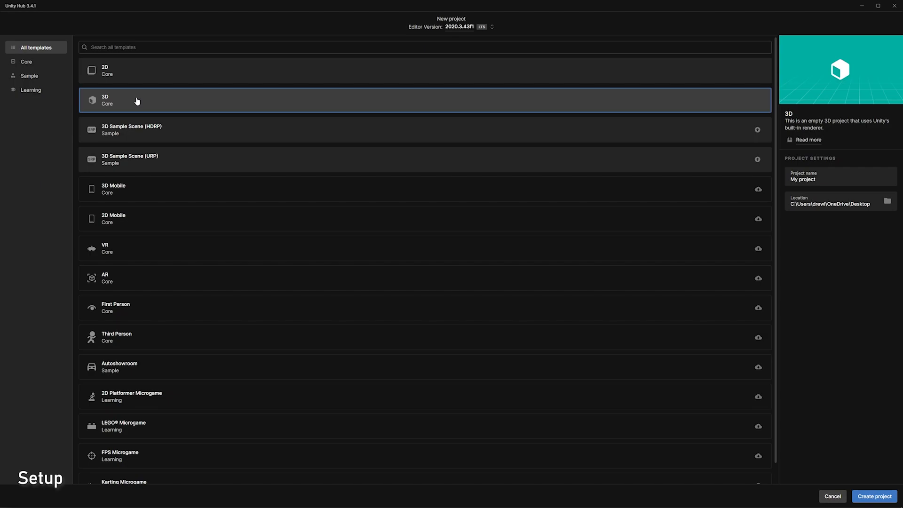
Name the new 3D project "U." plus the author's first name plus "Project", and create it
left_click(824, 181)
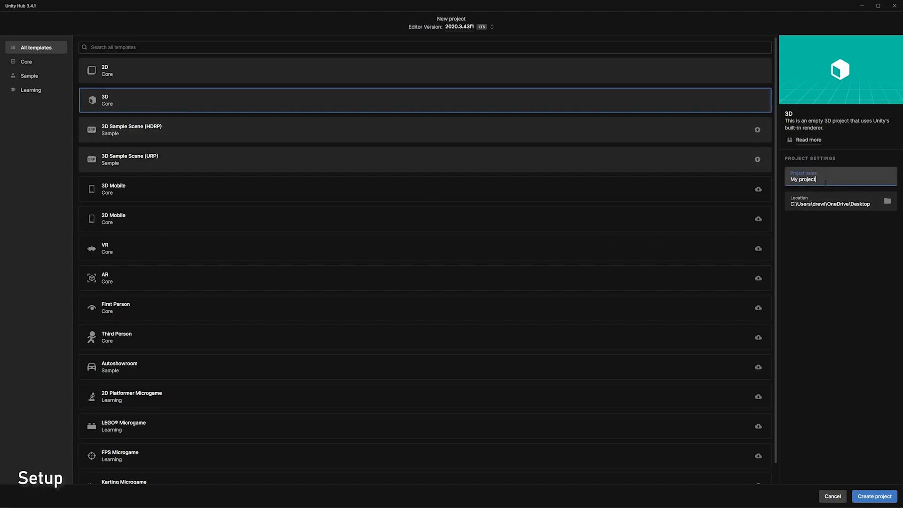
key("BackSpace")
key("BackSpace")
key("BackSpace")
key("BackSpace")
key("BackSpace")
key("BackSpace")
key("BackSpace")
key("BackSpace")
key("BackSpace")
key("BackSpace")
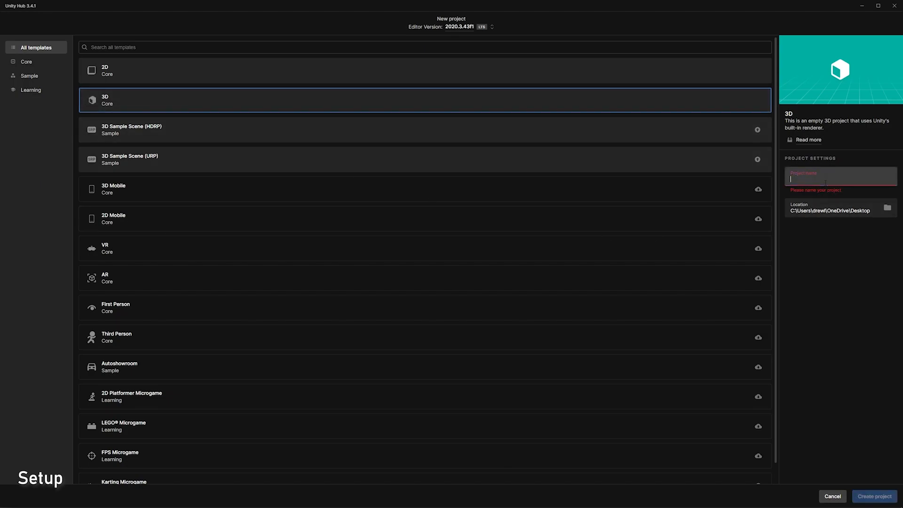
type("U.Andrew")
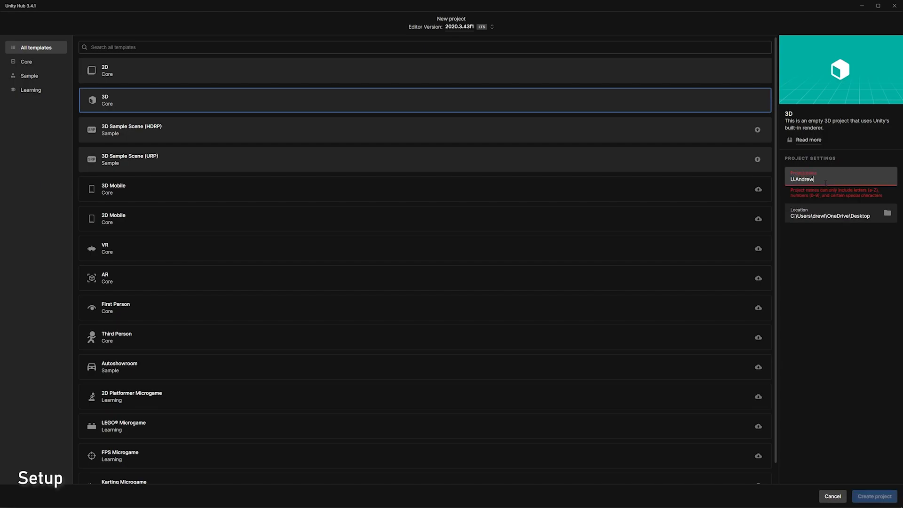
type("Project")
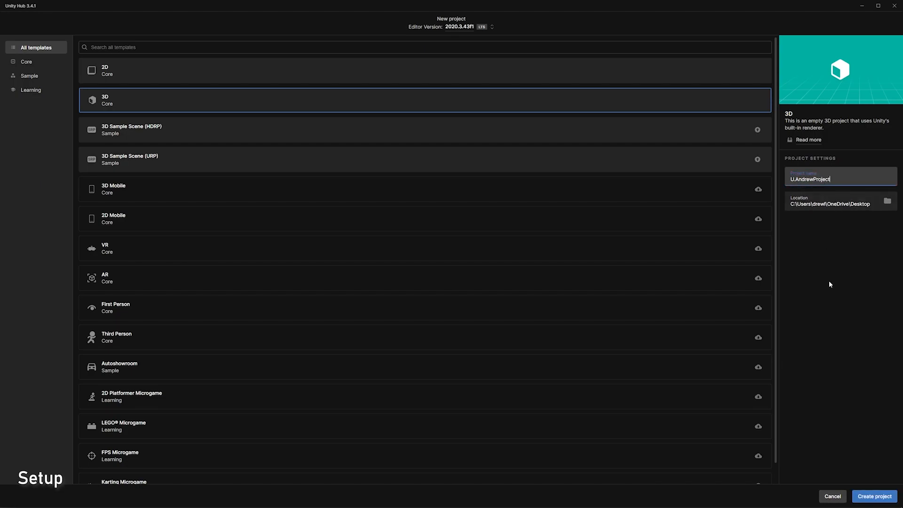
left_click(875, 496)
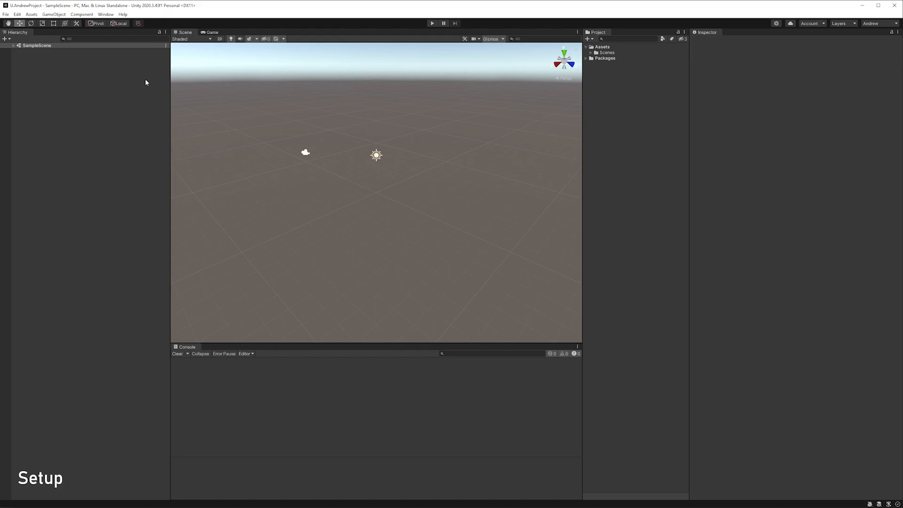
Open the Package Manager, dock it beside the Game view, and list the Unity Registry packages
left_click(106, 14)
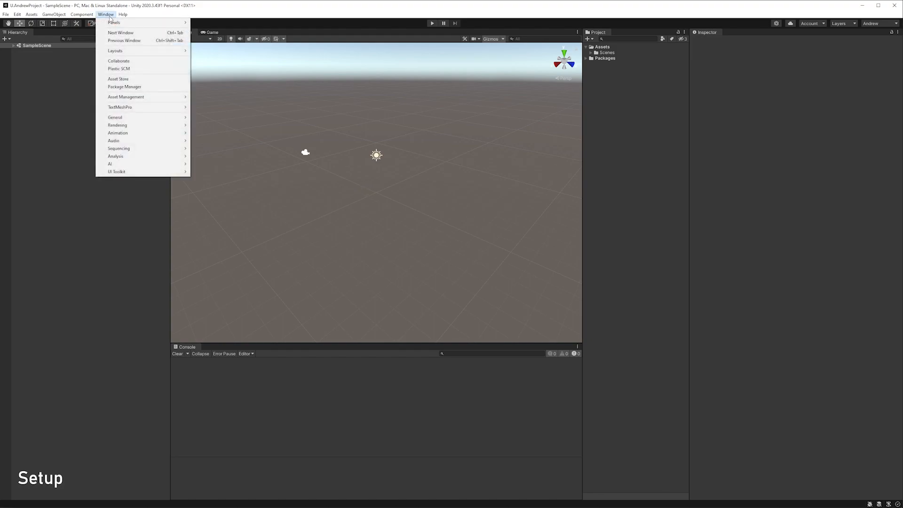
left_click(166, 88)
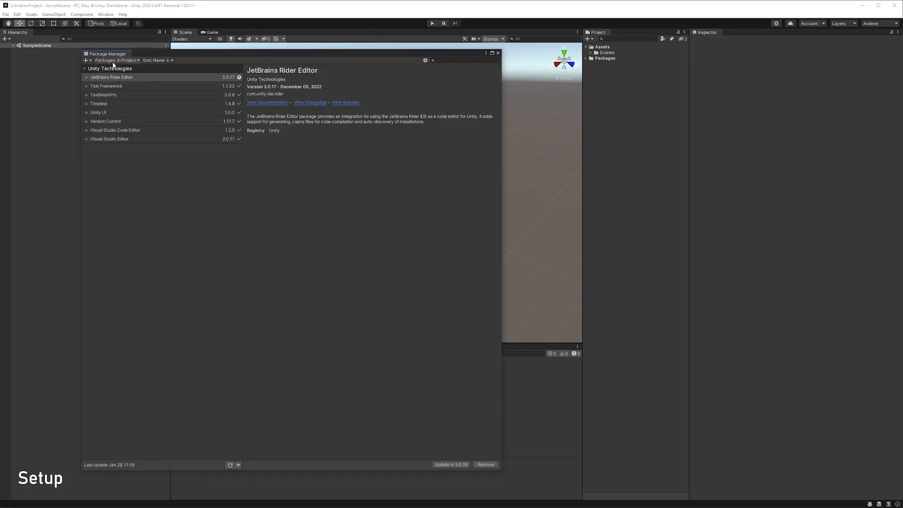
left_click_drag(160, 54, 246, 34)
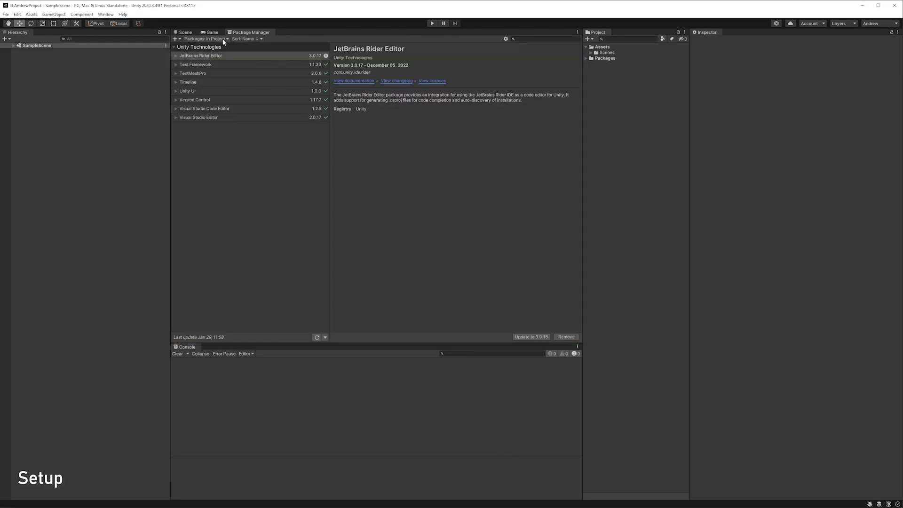
left_click(223, 39)
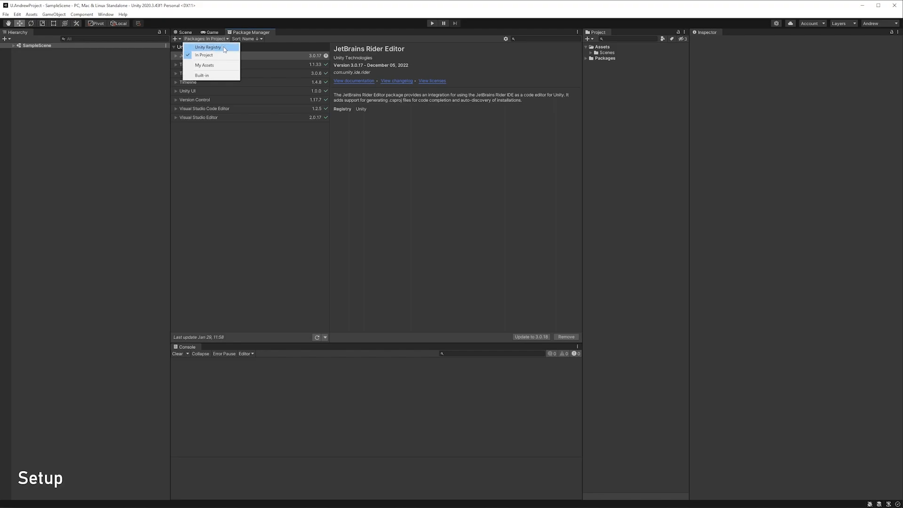
left_click(224, 47)
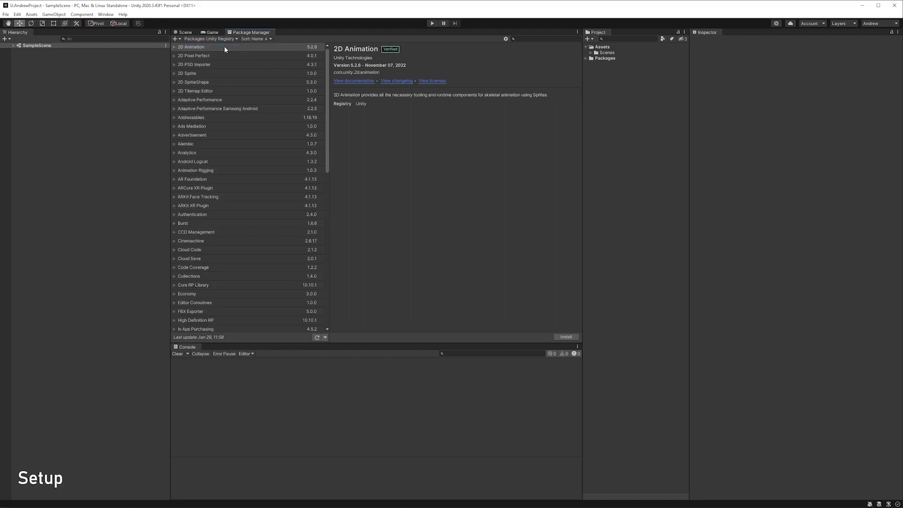
Open the Package Manager's advanced project settings, dock them beside the Package Manager, and enable preview packages, accepting the notice
left_click(506, 39)
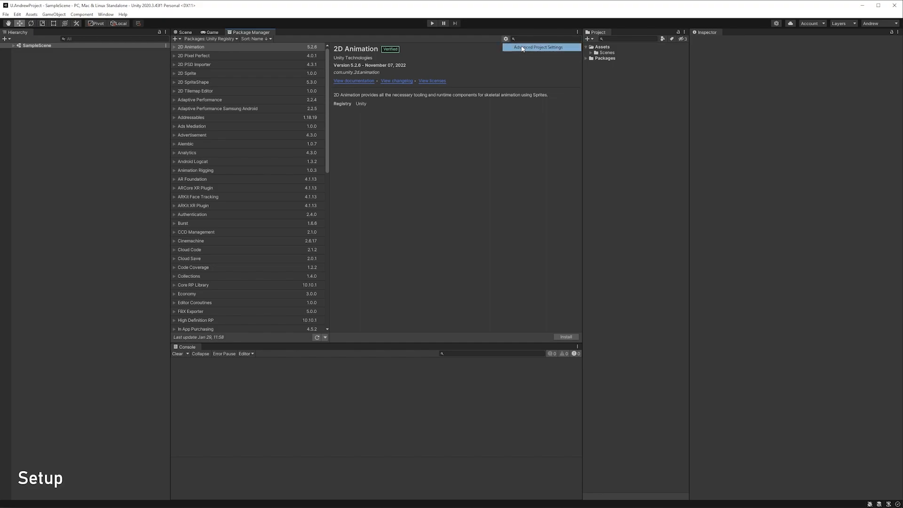
left_click(522, 47)
left_click_drag(0, 76, 321, 36)
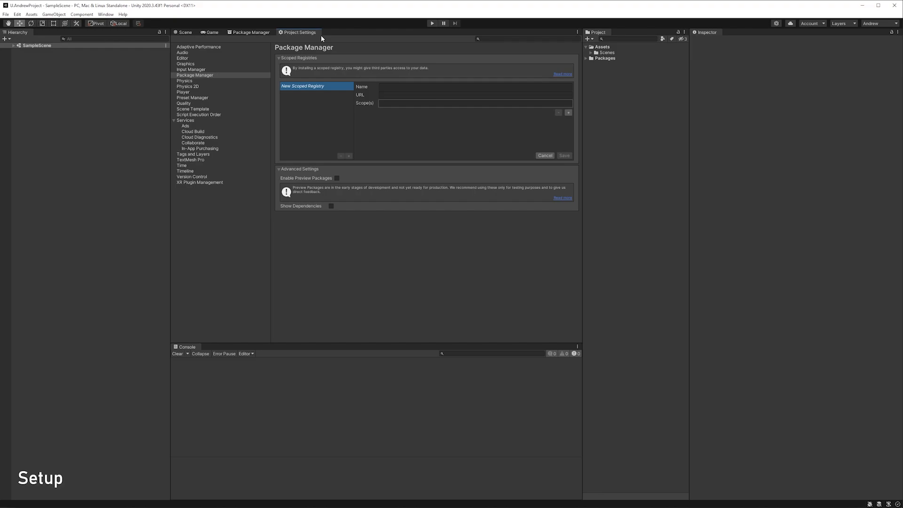
left_click(337, 178)
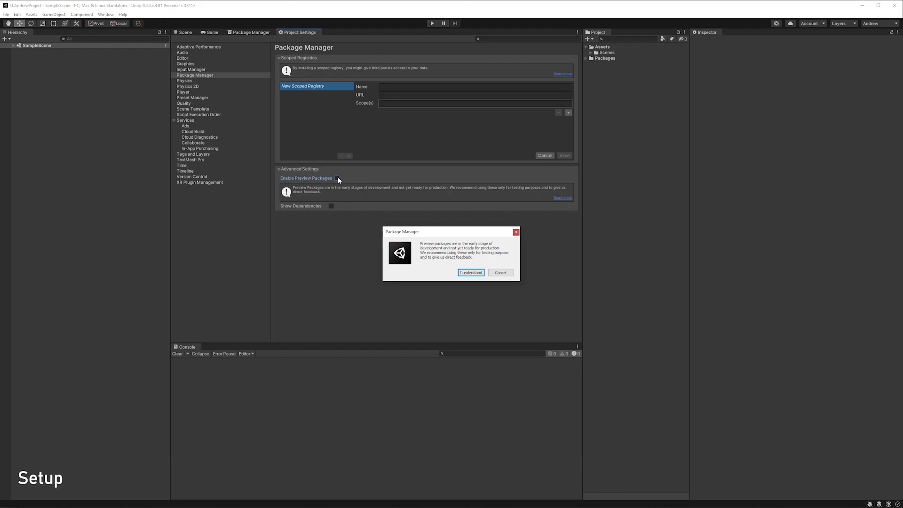
left_click(471, 272)
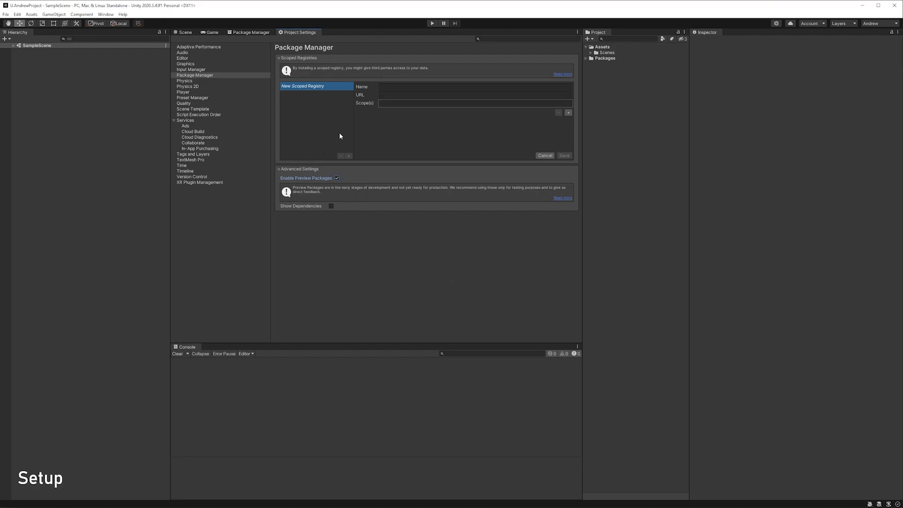
right_click(296, 34)
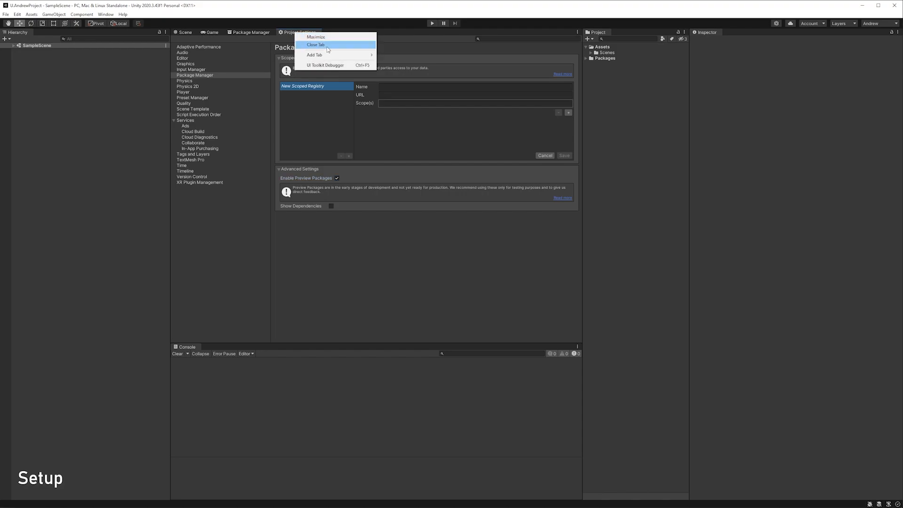
Install XR Interaction Toolkit version 2.3.0-pre.1 from the registry and accept enabling the new input system backends with an editor restart
left_click(251, 33)
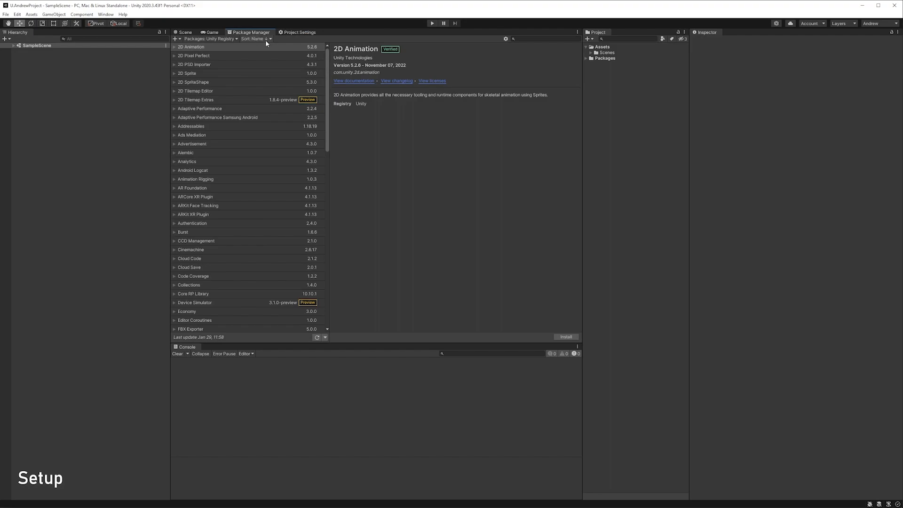
left_click_drag(326, 65, 328, 264)
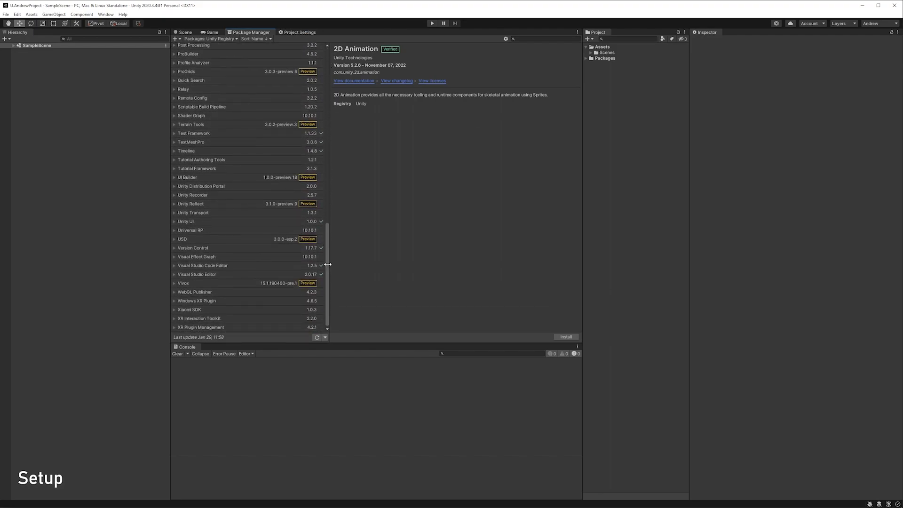
left_click(189, 320)
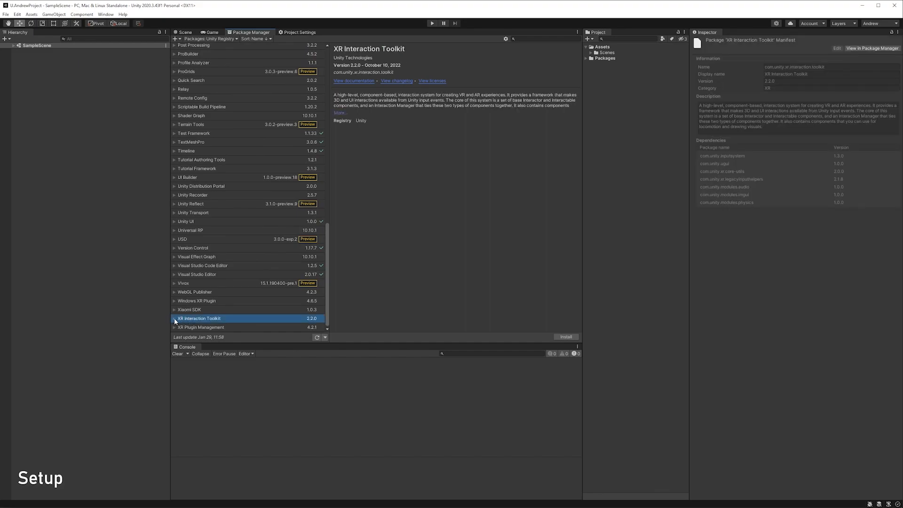
left_click(173, 319)
scroll(326, 274, "down", 2)
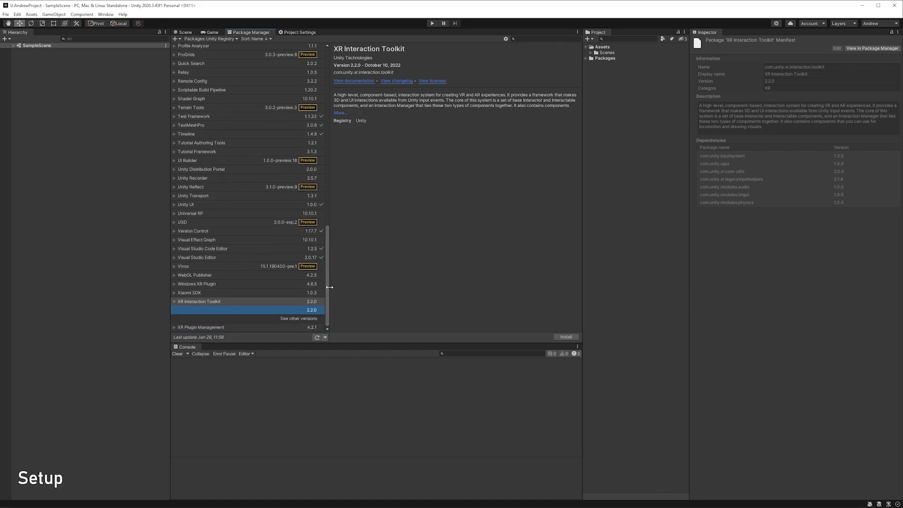
left_click(310, 319)
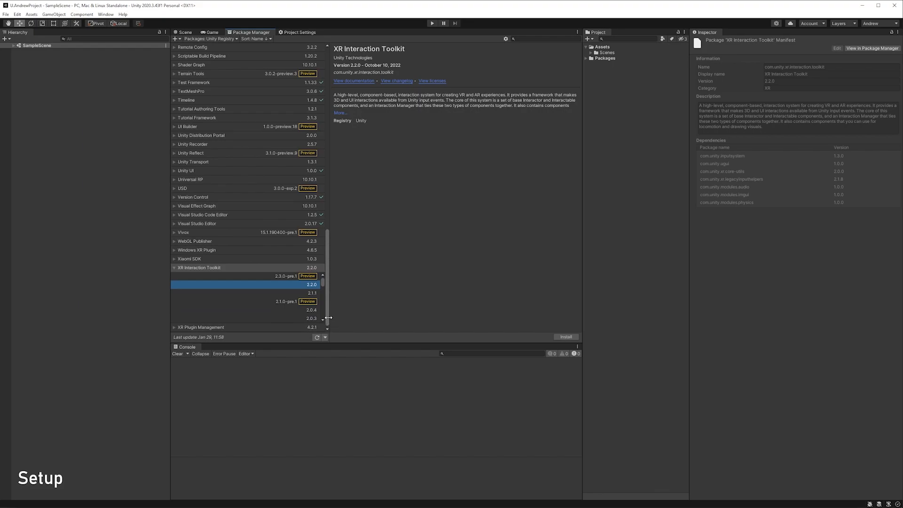
left_click(277, 277)
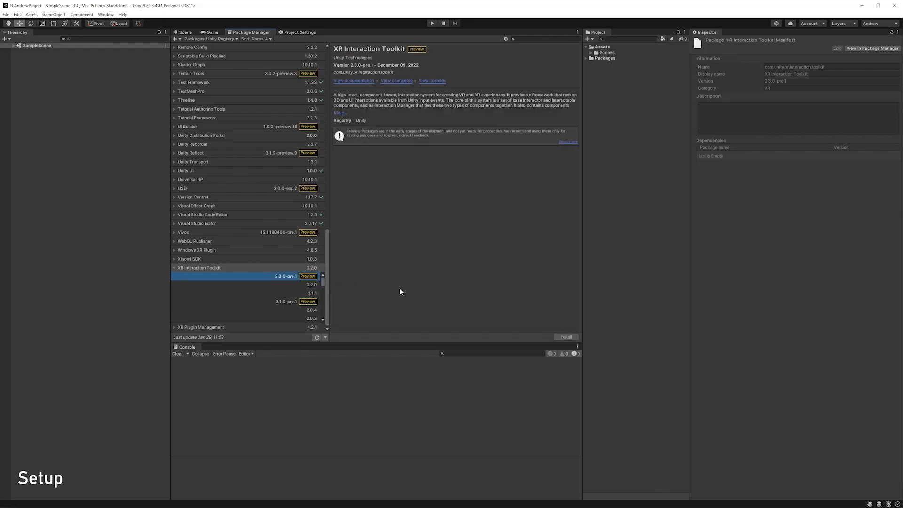
left_click(566, 336)
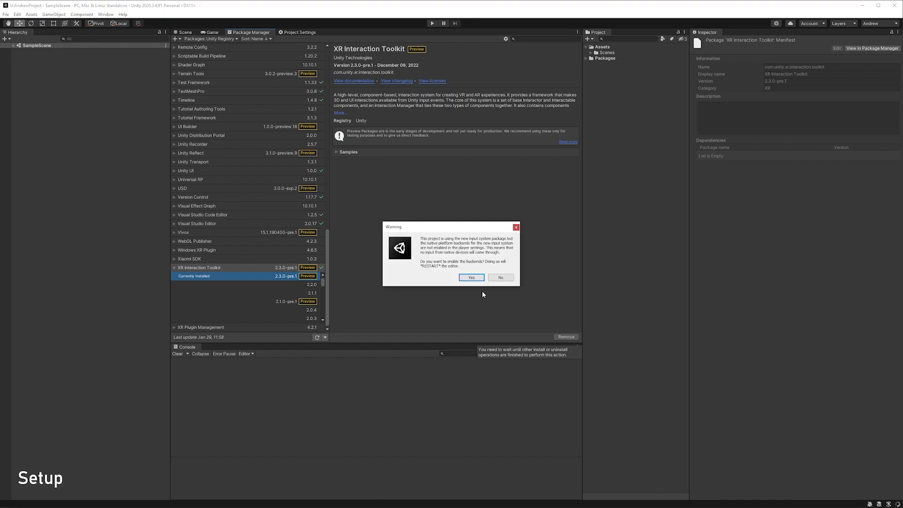
left_click(470, 277)
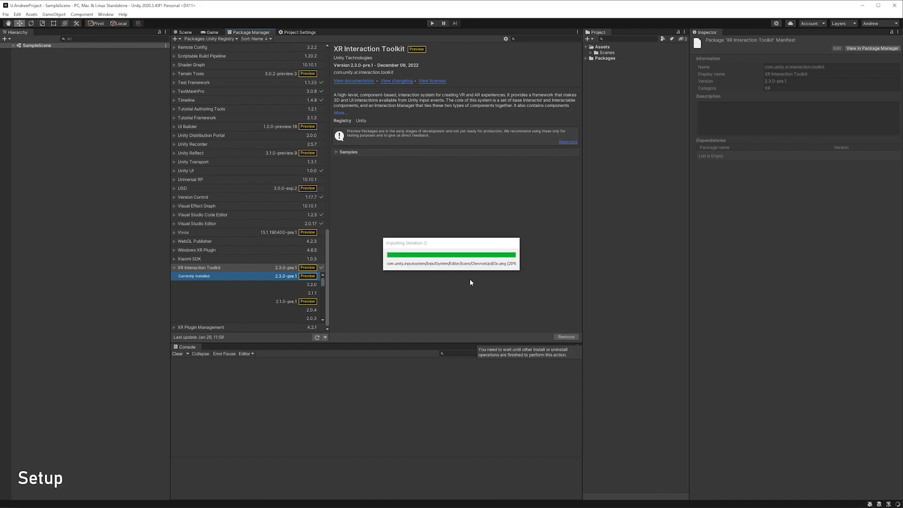
left_click(457, 300)
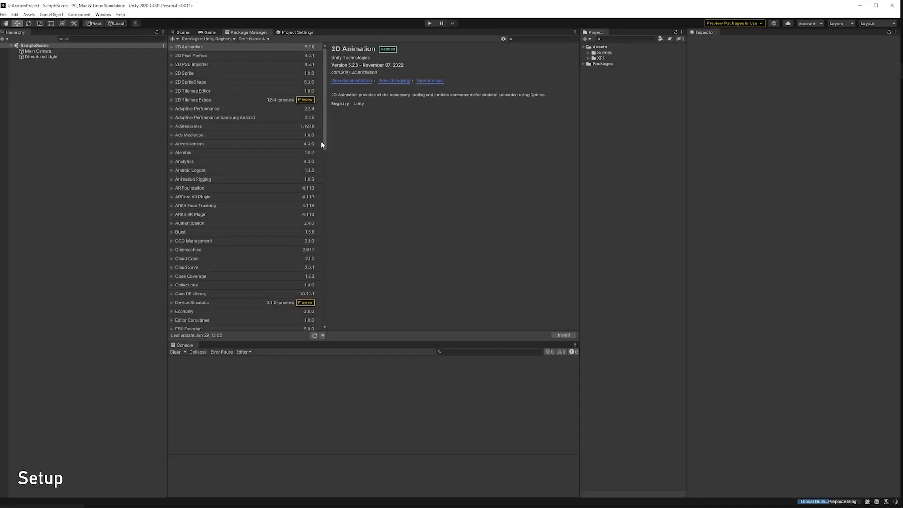
Install XR Plugin Management version 4.2.1 from the Unity Registry packages
left_click_drag(322, 144, 322, 316)
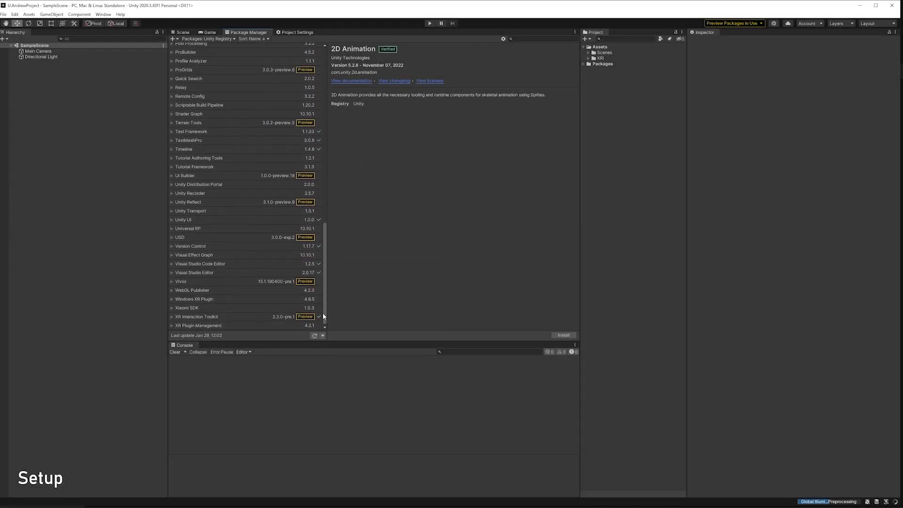
left_click(218, 325)
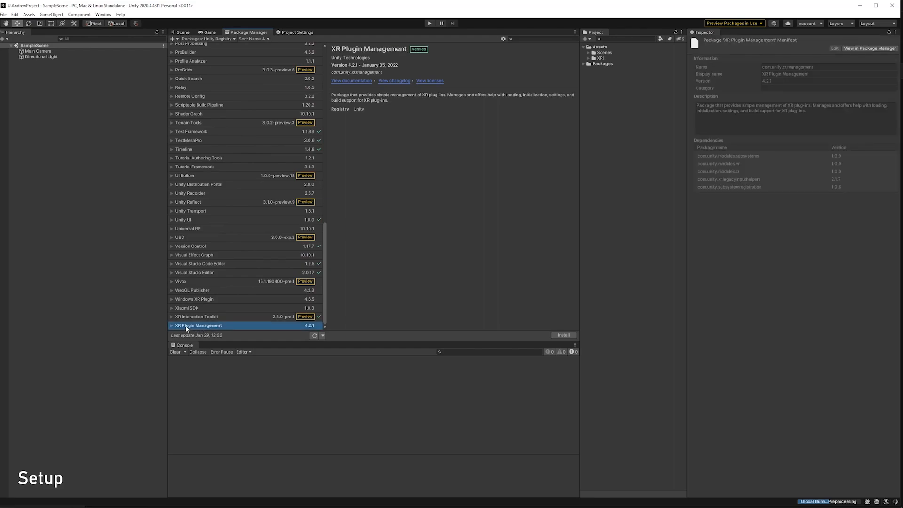
left_click(567, 334)
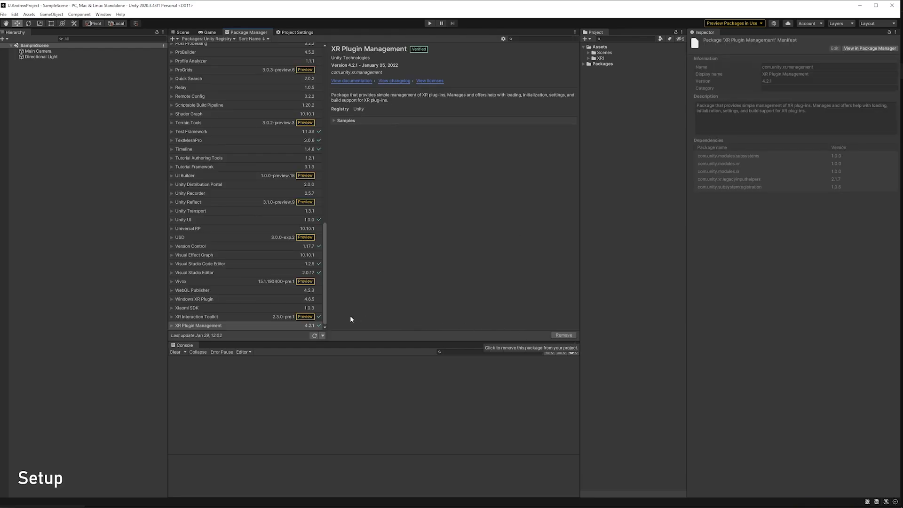
Import the Starter Assets and Tunneling Vignette samples of the XR Interaction Toolkit package
left_click(237, 316)
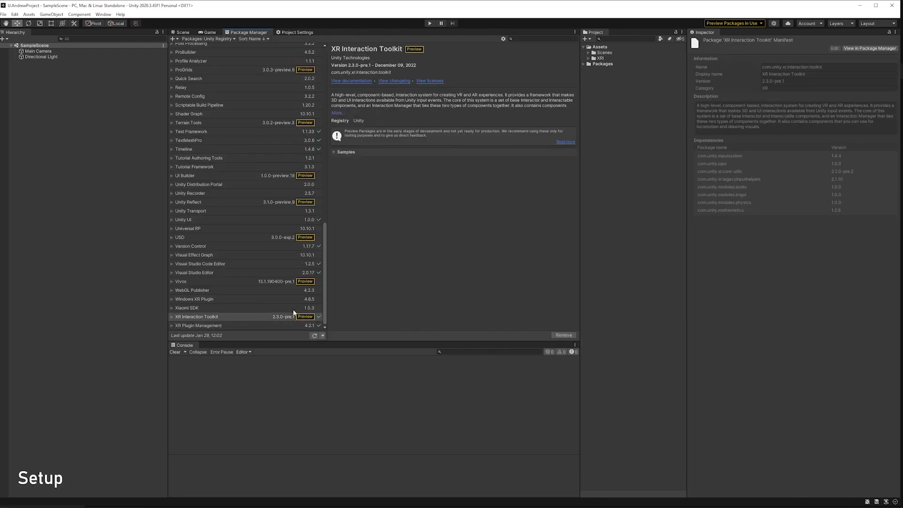
left_click(334, 153)
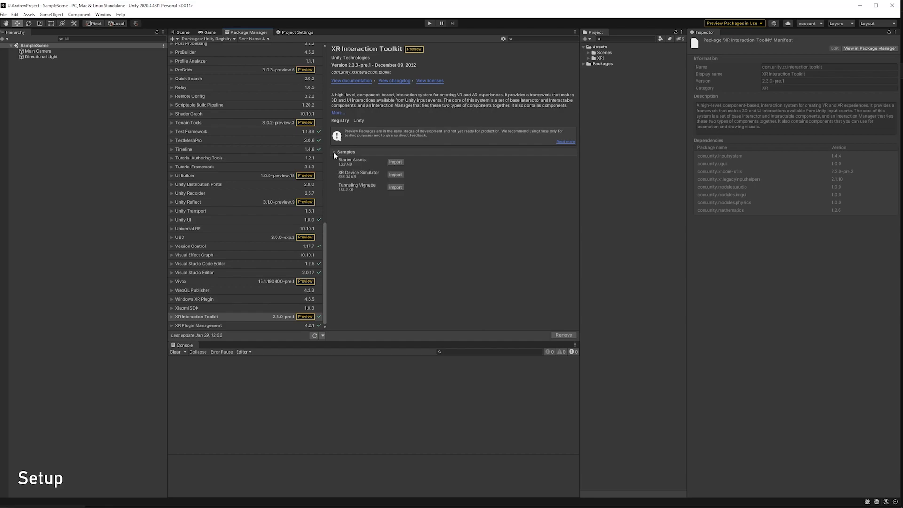
left_click(396, 162)
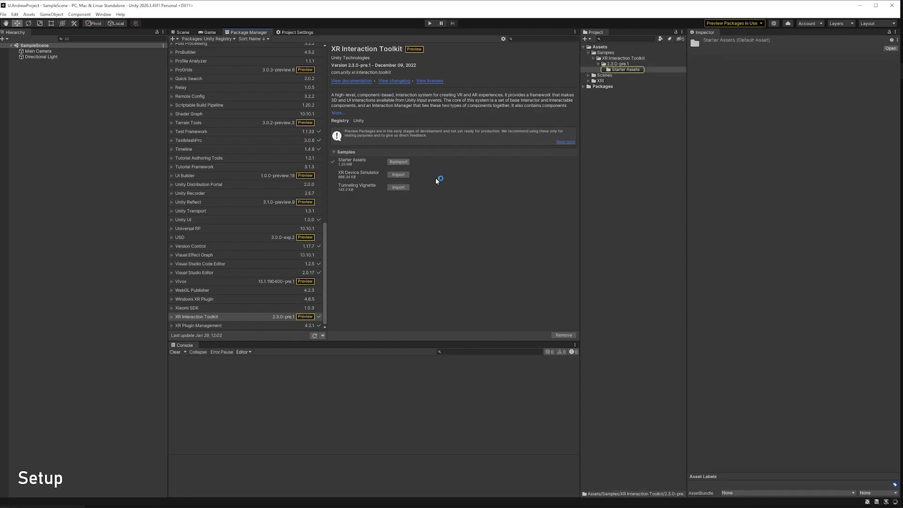
left_click(399, 187)
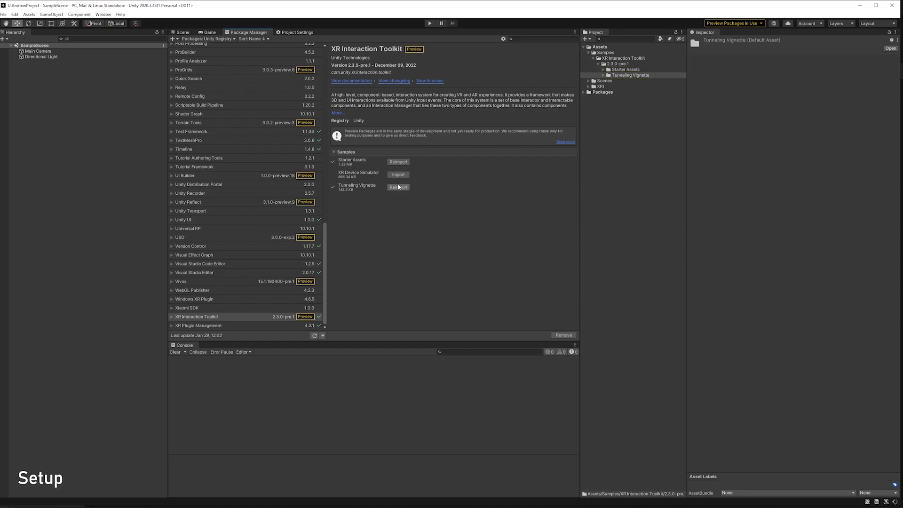
Close the Package Manager and enable Open XR as a plug-in provider in the XR Plug-in Management project settings
right_click(243, 33)
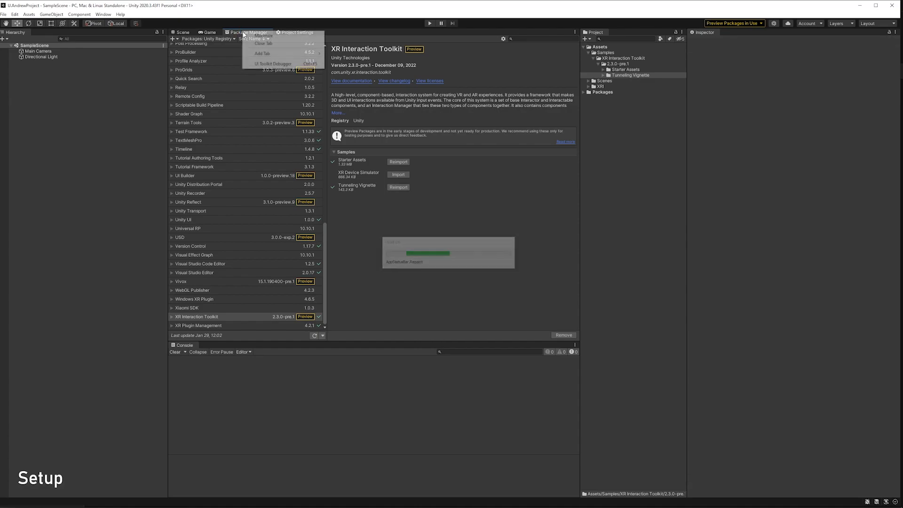
left_click(262, 43)
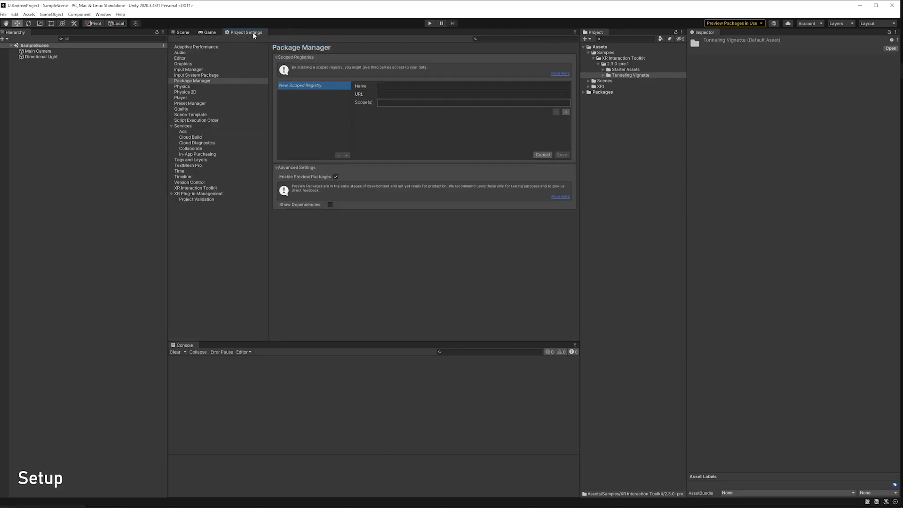
left_click(221, 194)
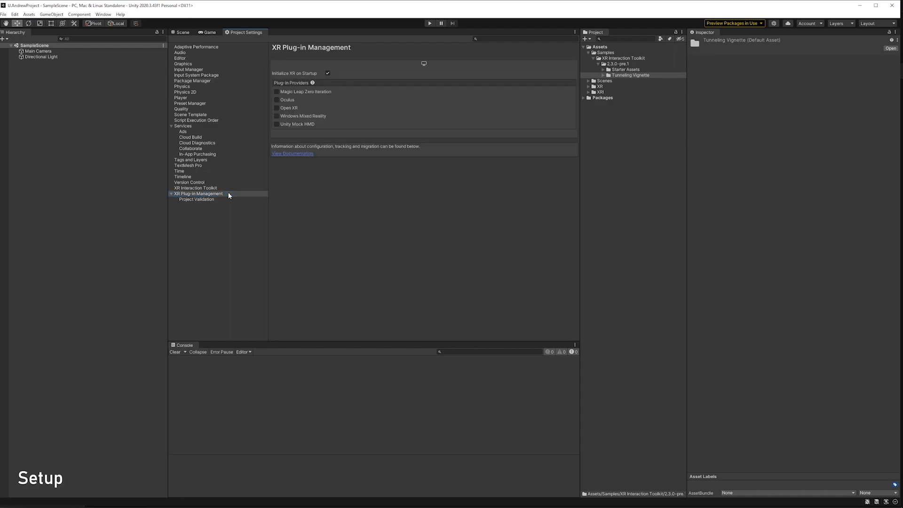
left_click(277, 108)
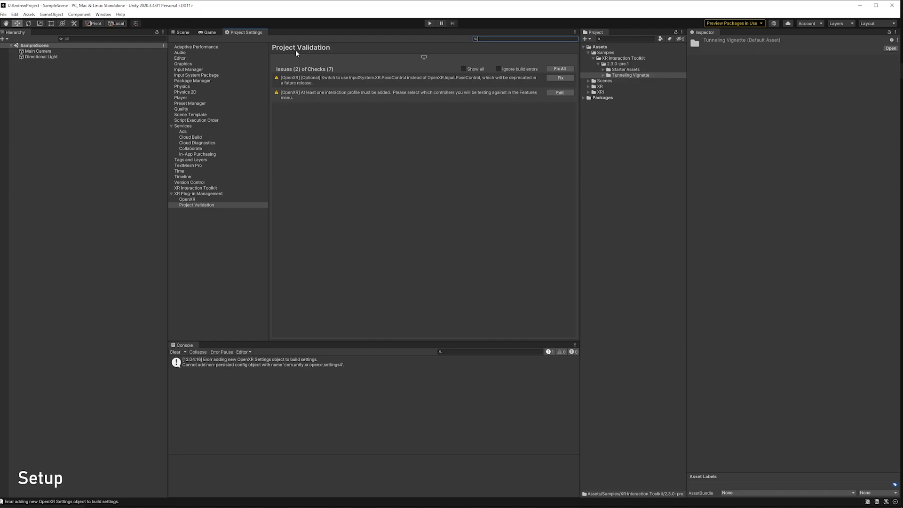
Fix all project validation issues, adding the Valve Index Controller Profile to the OpenXR interaction profiles, and close the Project Settings
left_click(557, 70)
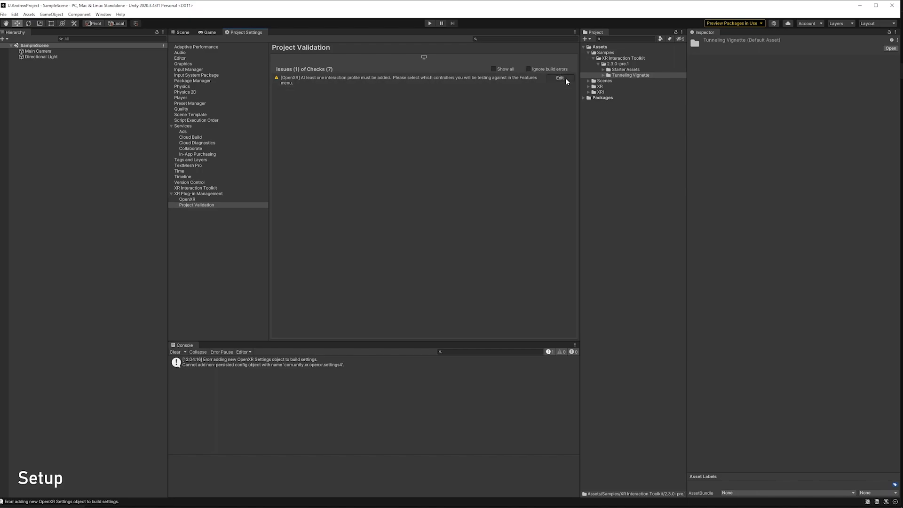
left_click(564, 77)
left_click(557, 115)
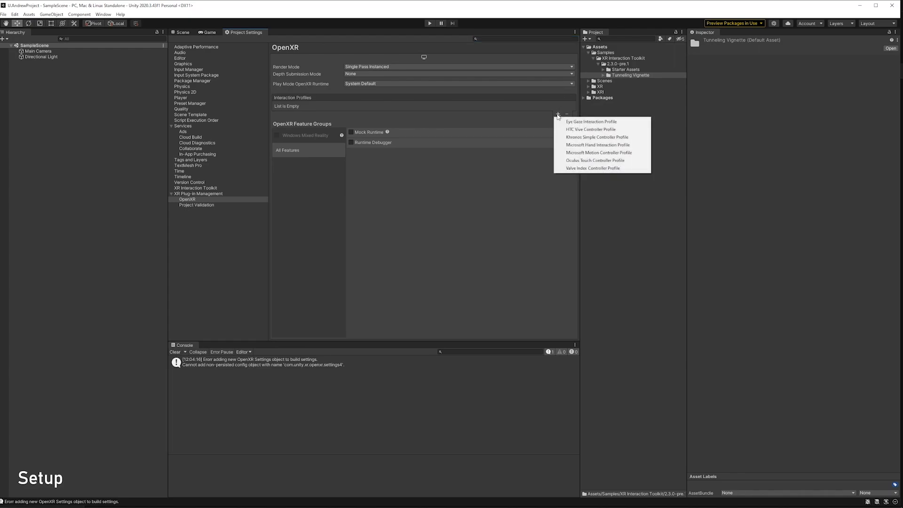
left_click(563, 168)
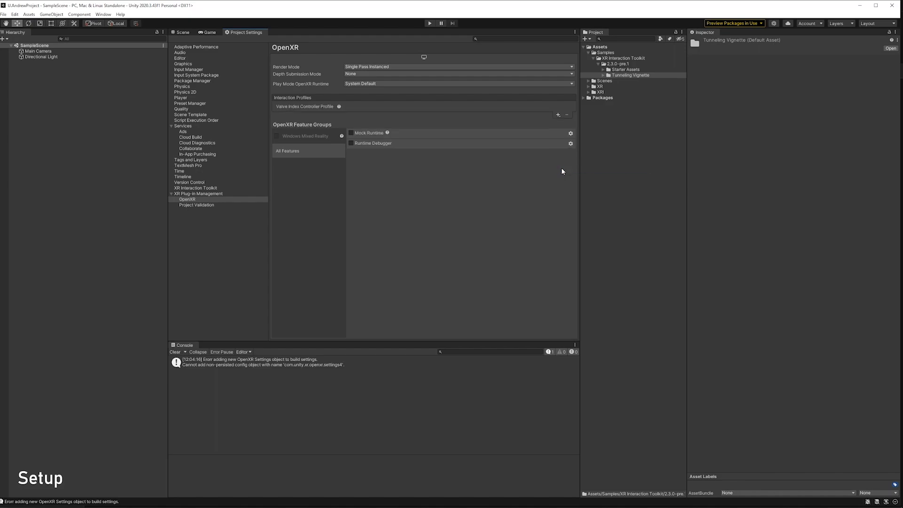
right_click(243, 33)
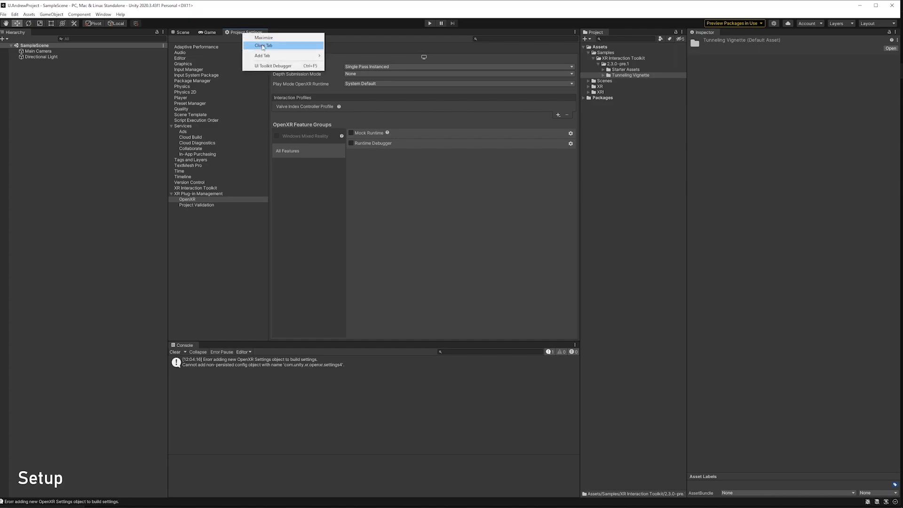
left_click(262, 46)
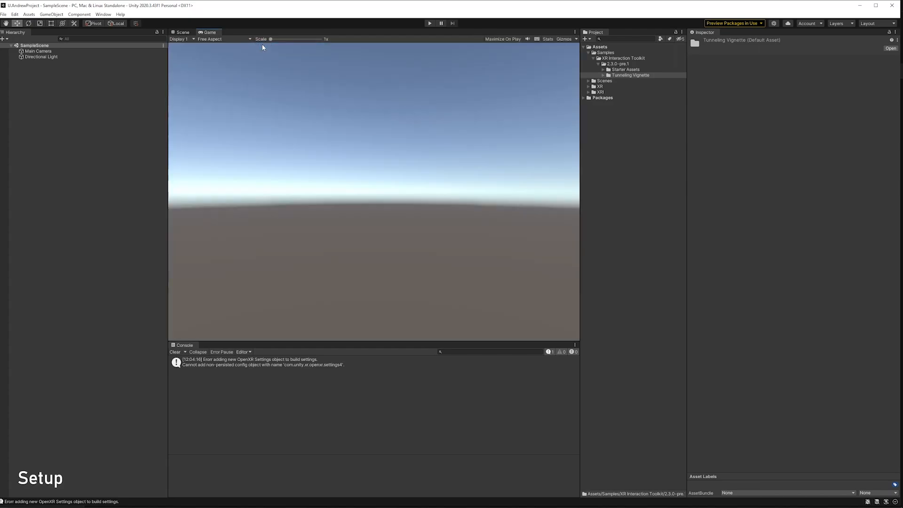
Add an XR Origin (VR) to the scene and set its Tracking Origin Mode to Floor
right_click(68, 98)
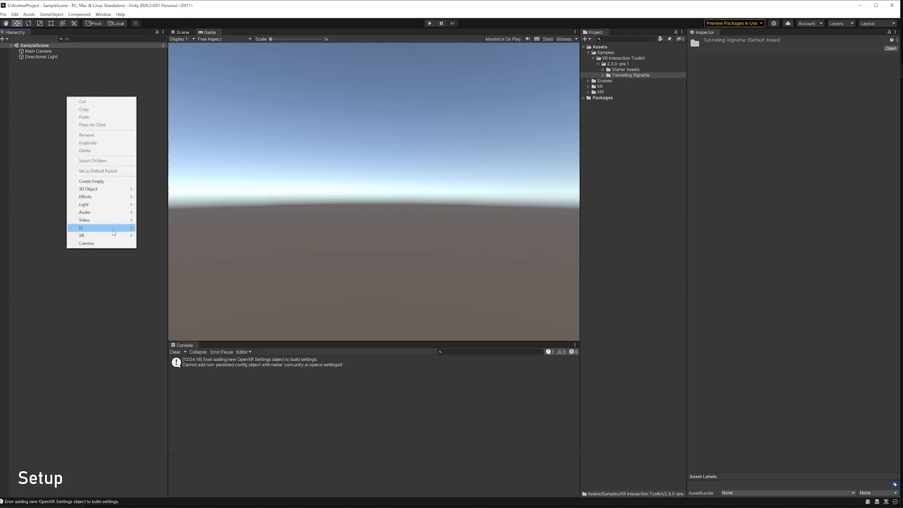
mouse_move(113, 236)
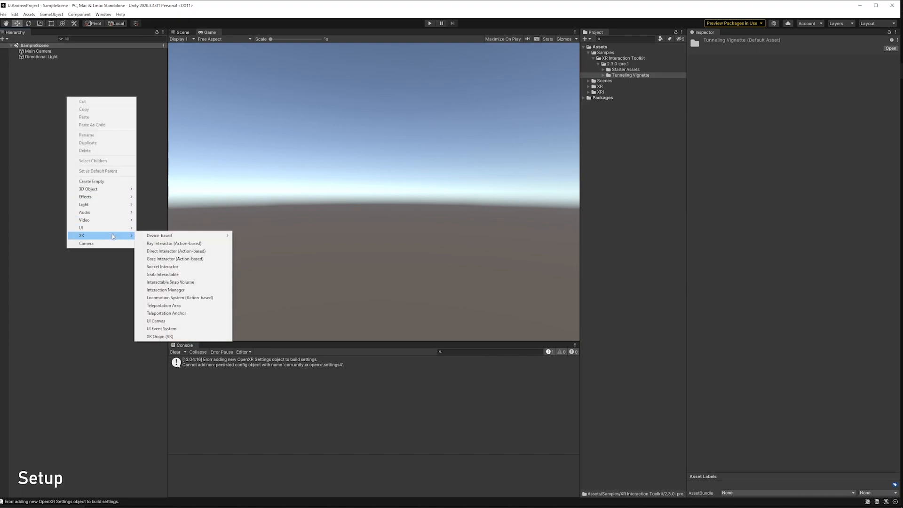
left_click(179, 337)
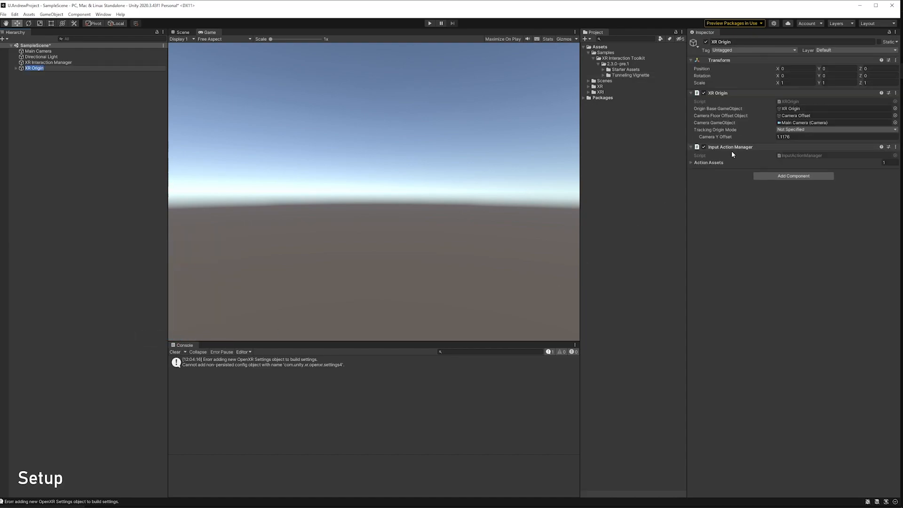
left_click(692, 163)
left_click(692, 162)
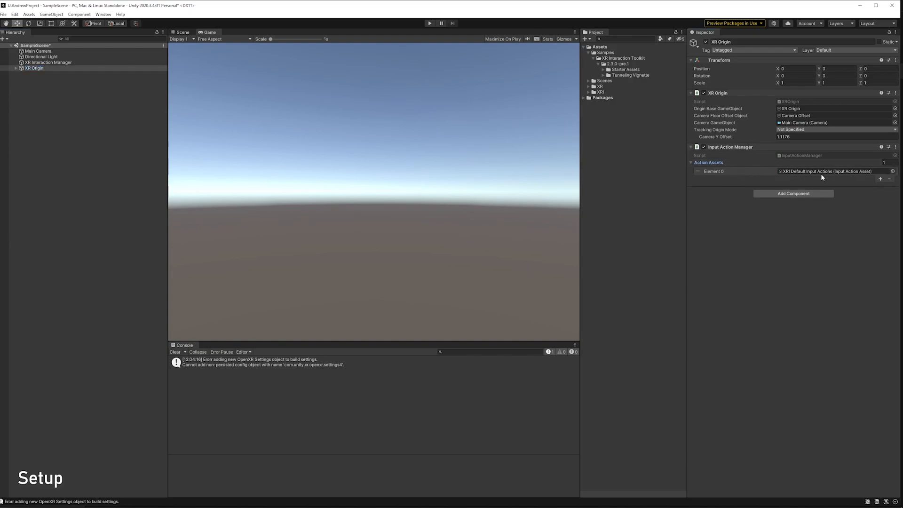
left_click(801, 129)
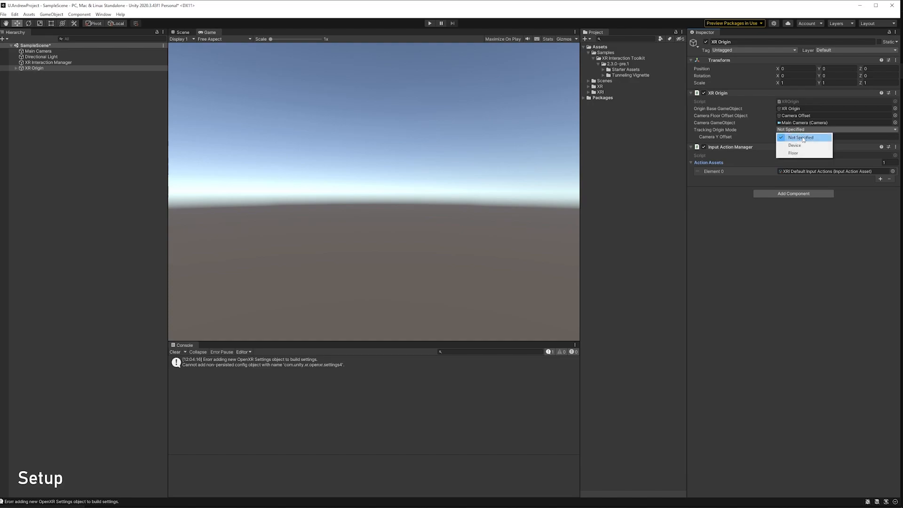
left_click(806, 153)
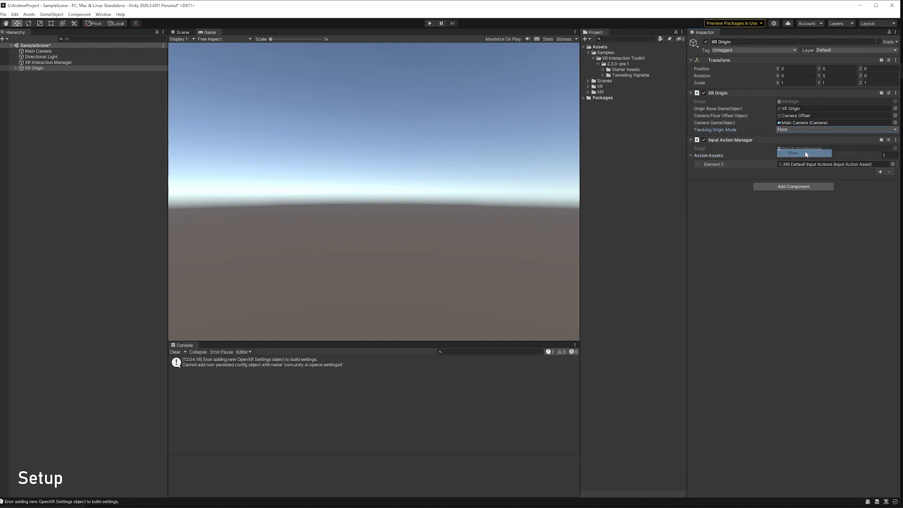
left_click(691, 156)
Apply the XRI Default Left Controller preset to the XR Controller component of the XR Origin's LeftHand Controller
left_click(15, 69)
left_click(19, 74)
left_click(70, 85)
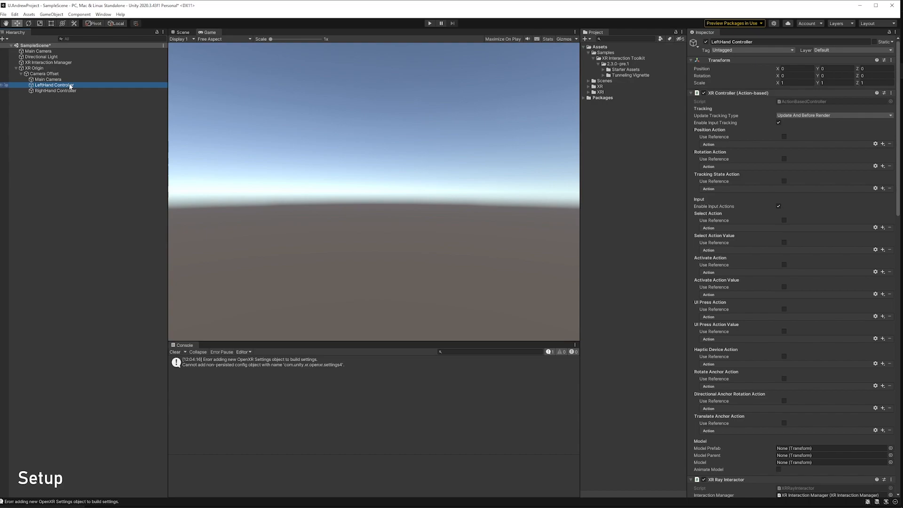
left_click(884, 93)
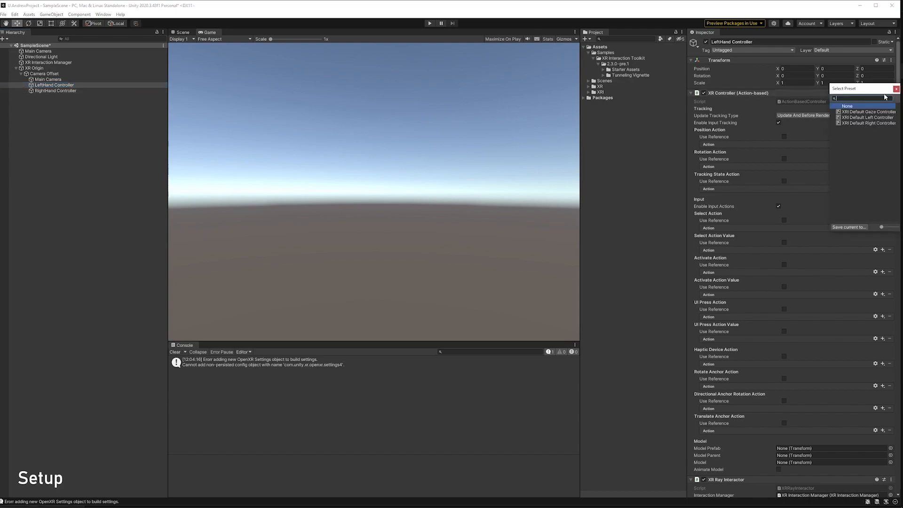
left_click(883, 119)
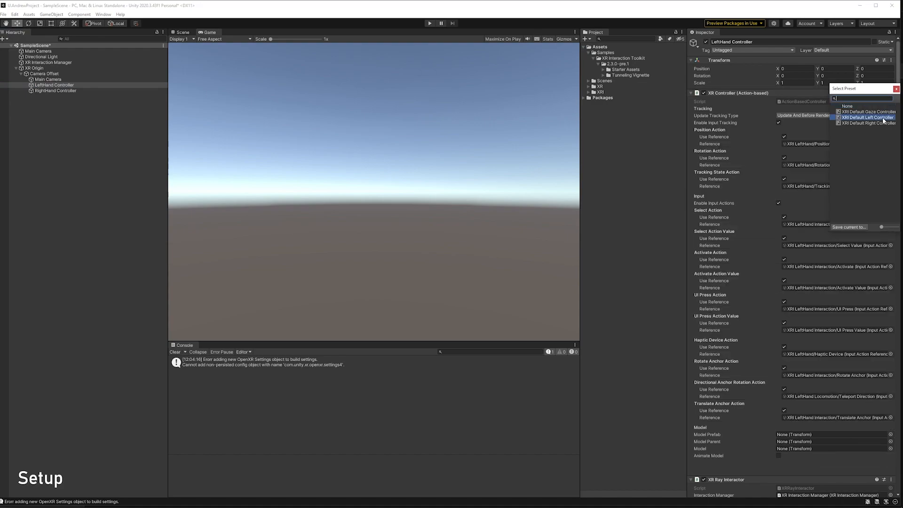
left_click(896, 89)
Apply the XRI Default Right Controller preset to the XR Controller component of the RightHand Controller
left_click(97, 91)
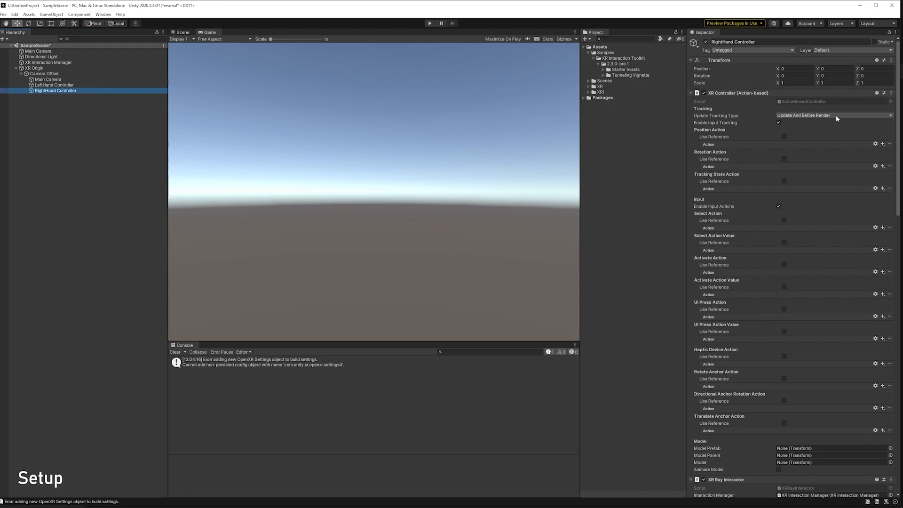
left_click(884, 94)
left_click(867, 121)
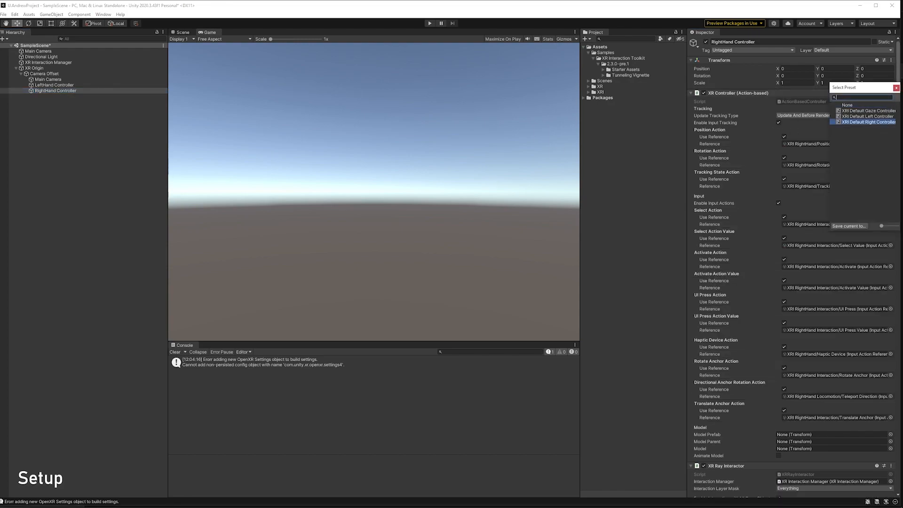
left_click(896, 88)
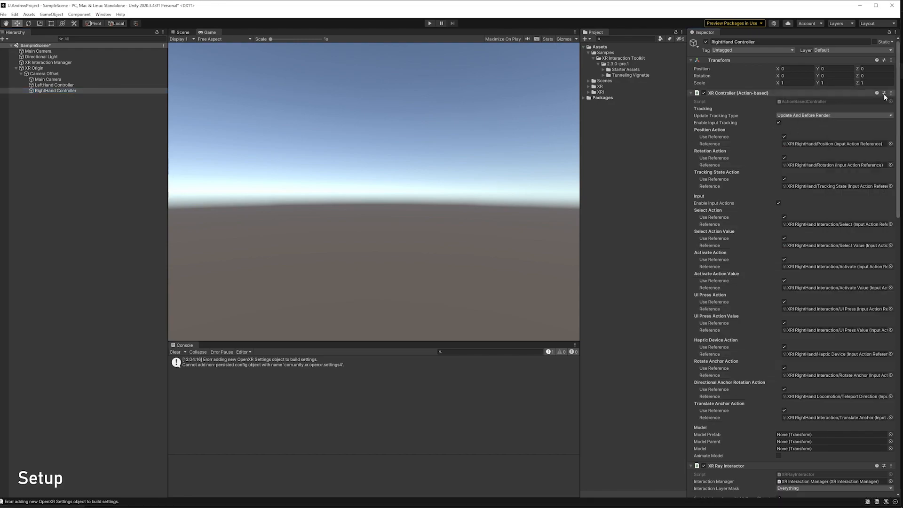
Switch to the Scene view and add a 3D plane at the scene's root, keeping its default name
left_click(181, 33)
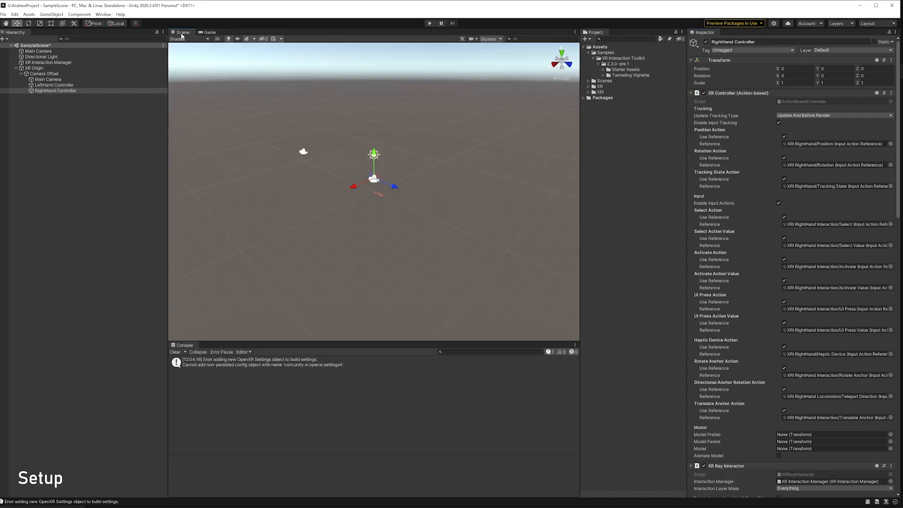
left_click(44, 67)
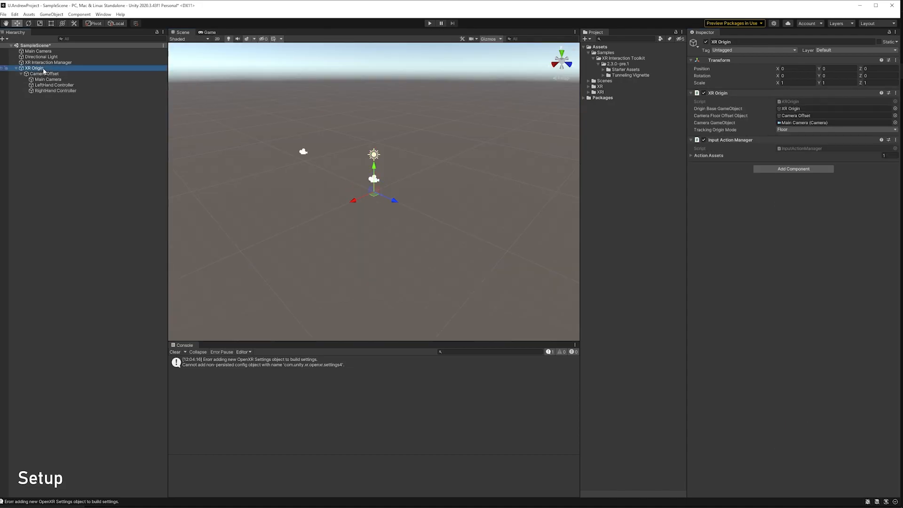
left_click(16, 68)
left_click(23, 87)
right_click(24, 89)
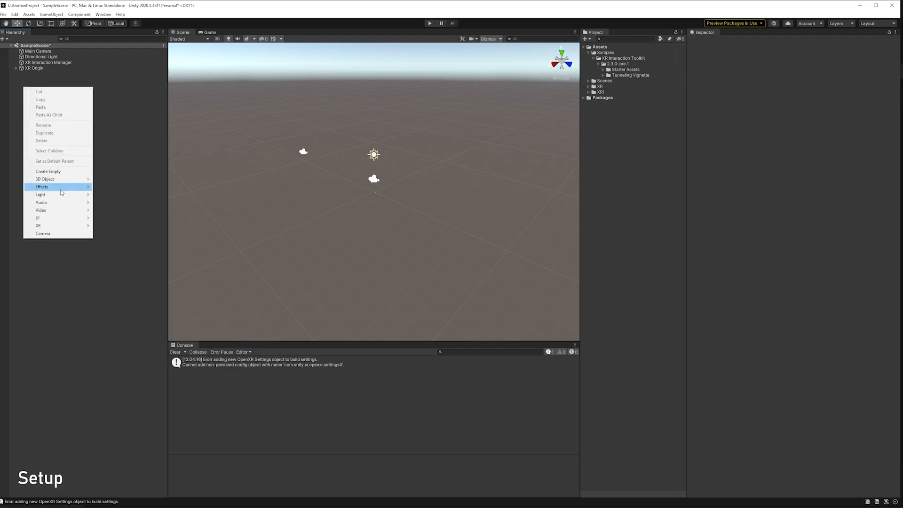
mouse_move(55, 180)
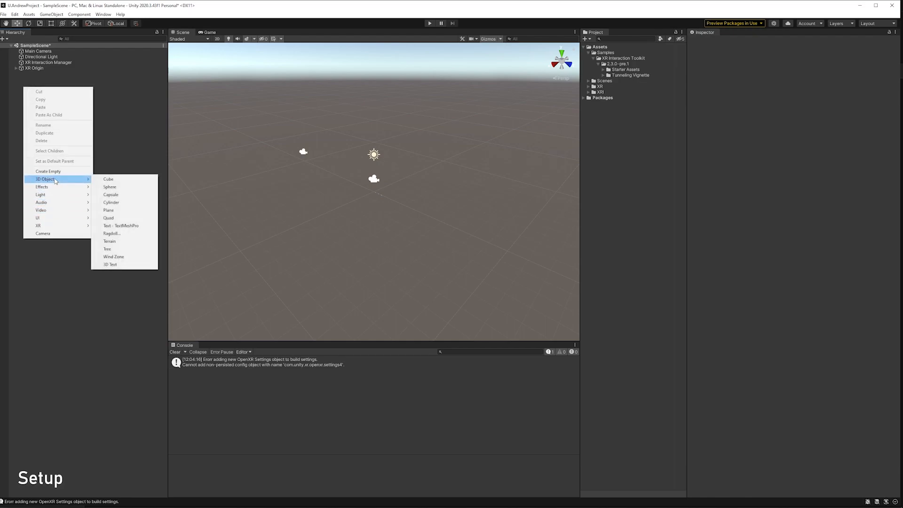
left_click(139, 212)
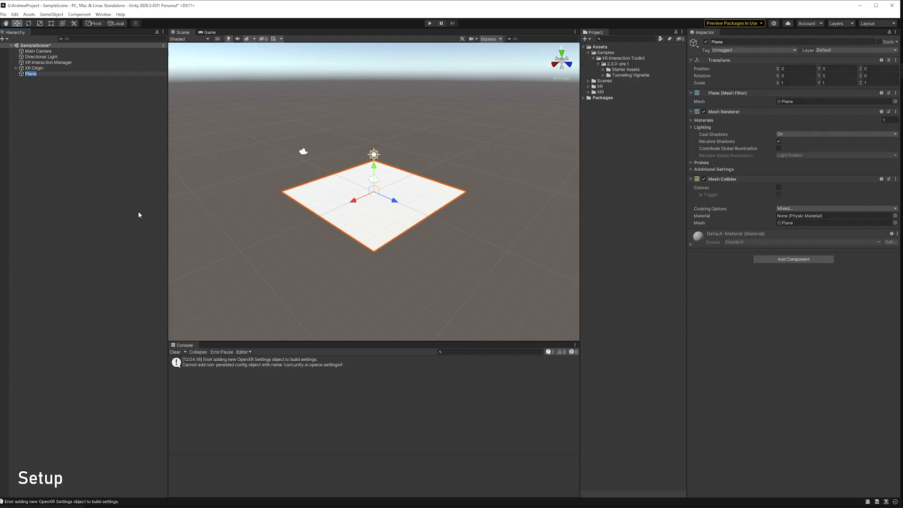
left_click(138, 215)
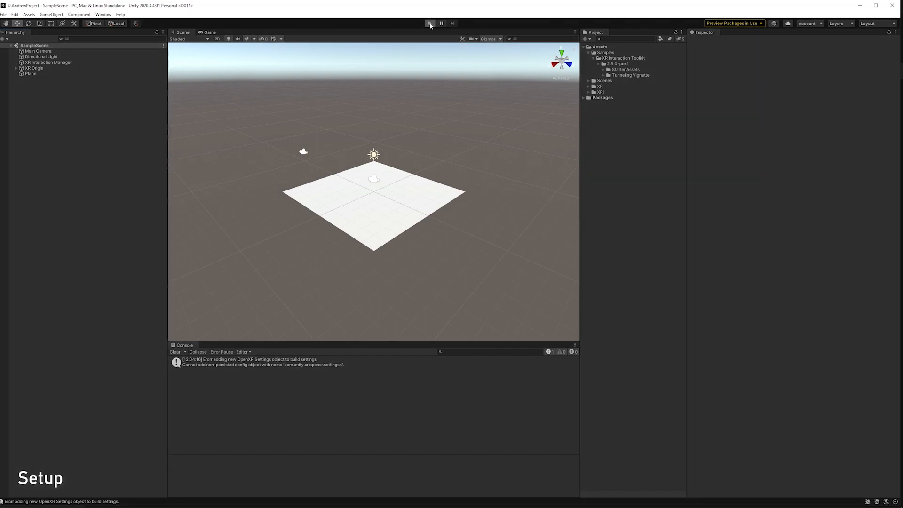
Run the scene in play mode, delete the root-level Main Camera and inspect the XR Origin's hand controllers
left_click(430, 23)
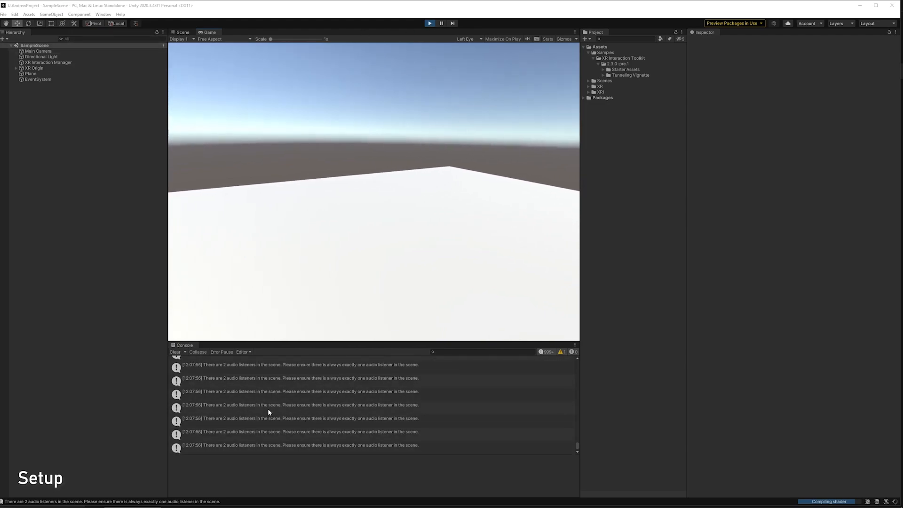
left_click(95, 52)
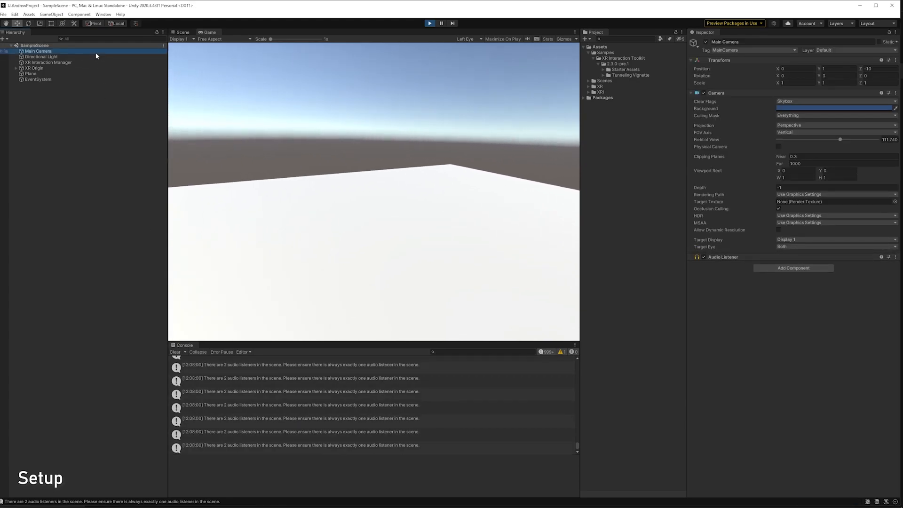
key("Delete")
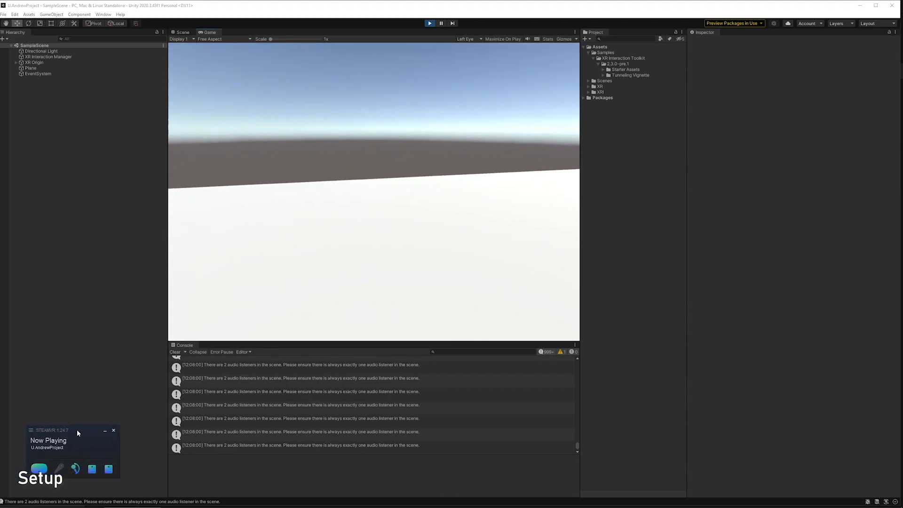
left_click(16, 62)
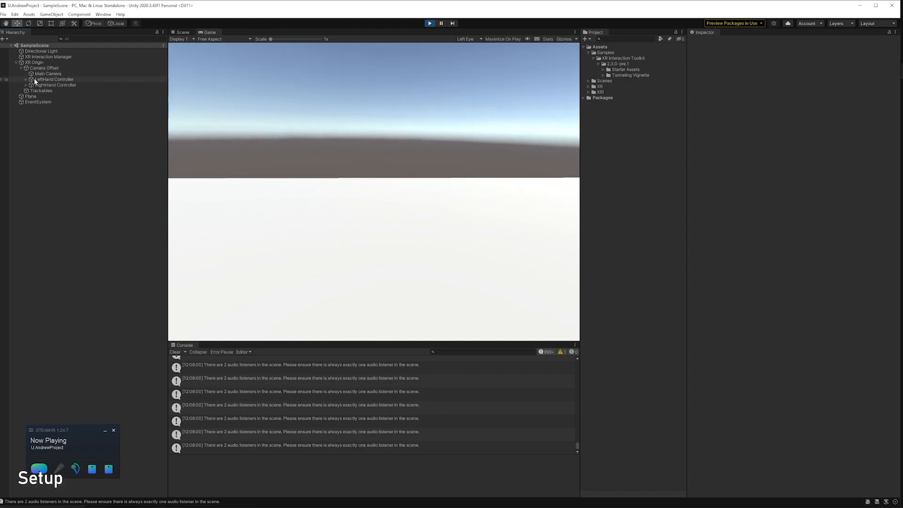
left_click(49, 85)
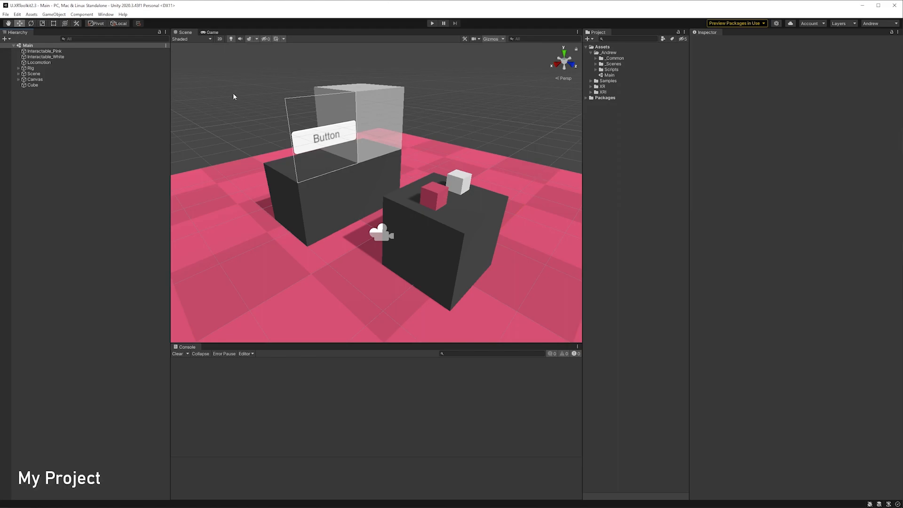
Examine the XR Grab Interactable settings of Interactable_Pink and Interactable_White and the XR objects available for creation
left_click(107, 50)
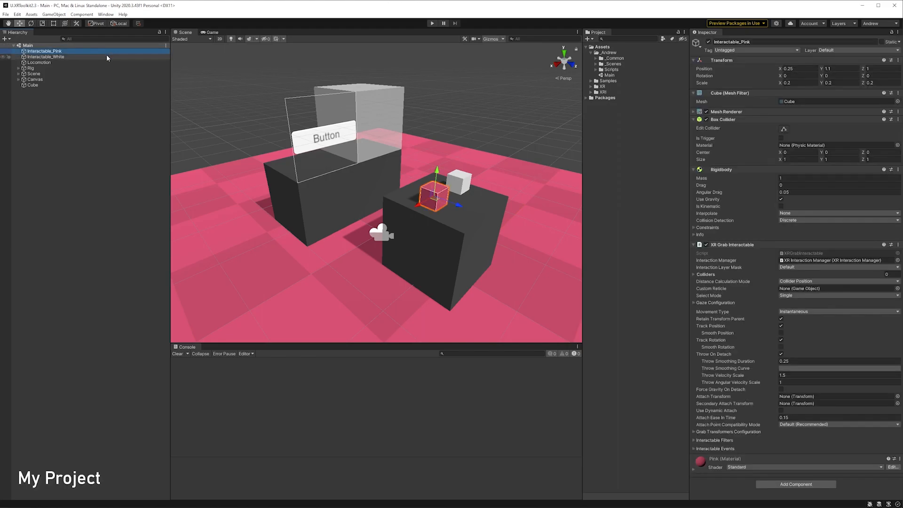
left_click(107, 57)
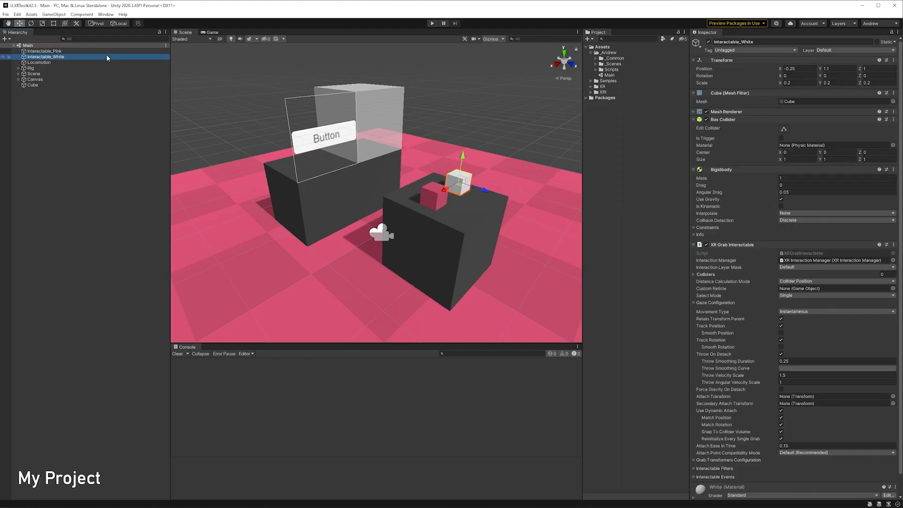
right_click(91, 133)
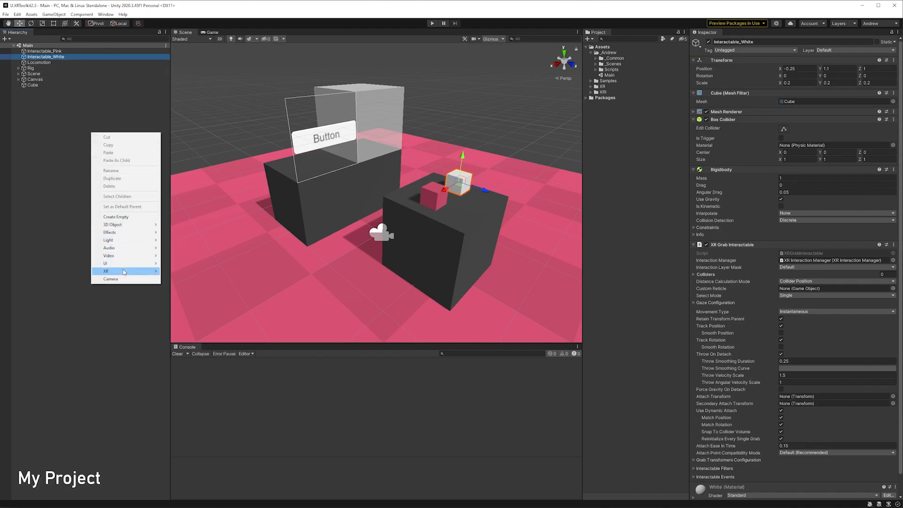
mouse_move(124, 272)
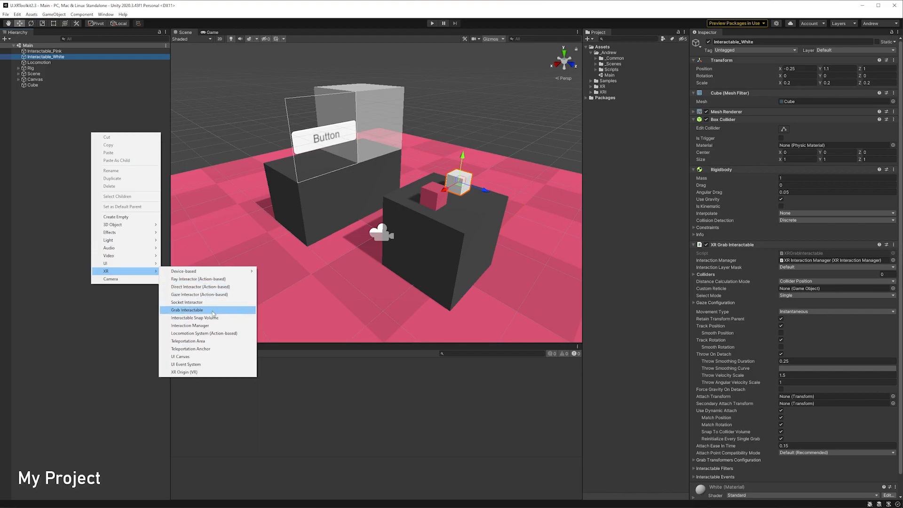
left_click(78, 91)
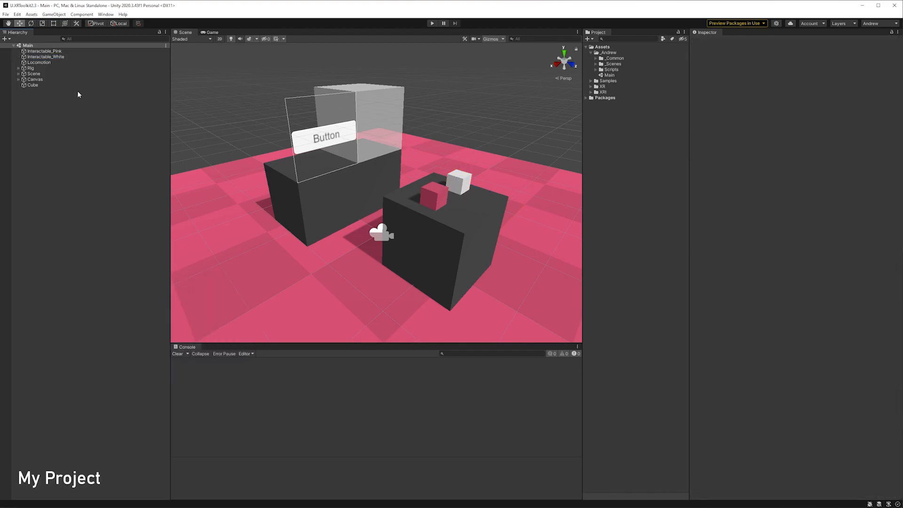
Inspect the Locomotion object's providers and expand the Rig down to the children of Controller_Left and Controller_Right
left_click(62, 63)
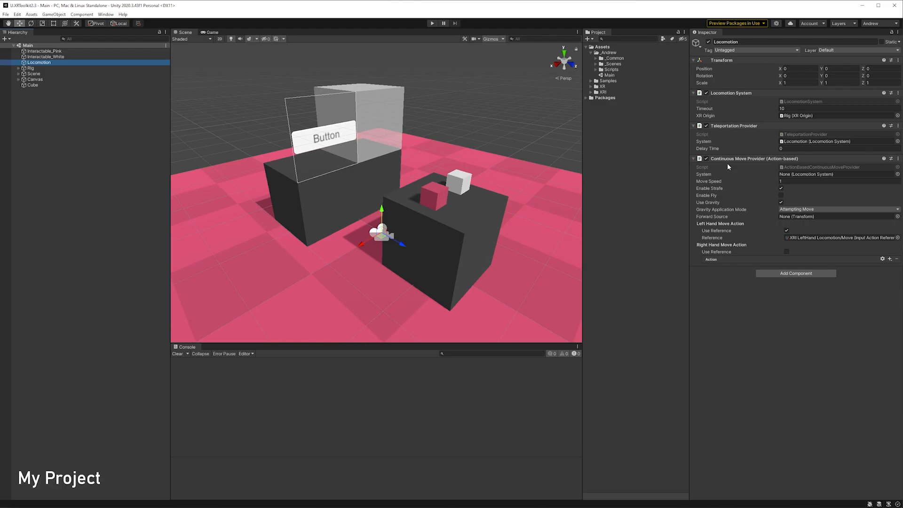
left_click(19, 69)
left_click(24, 74)
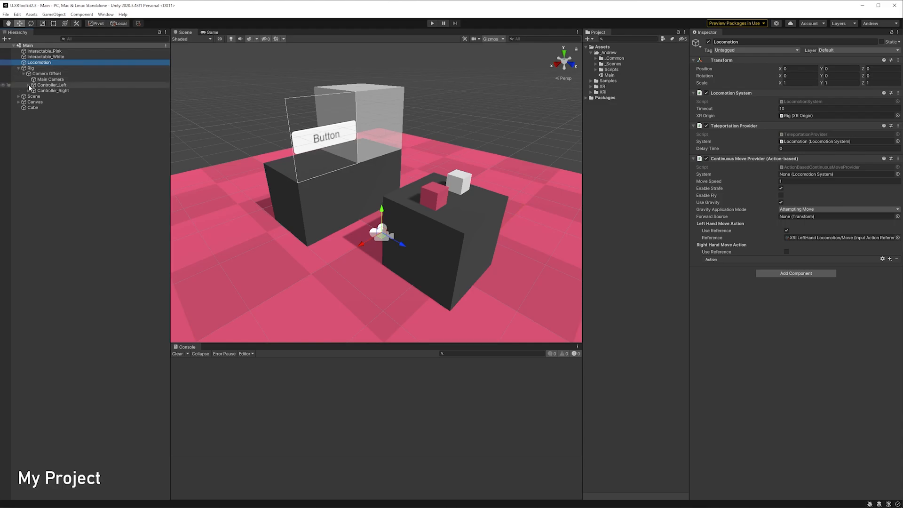
left_click(29, 85)
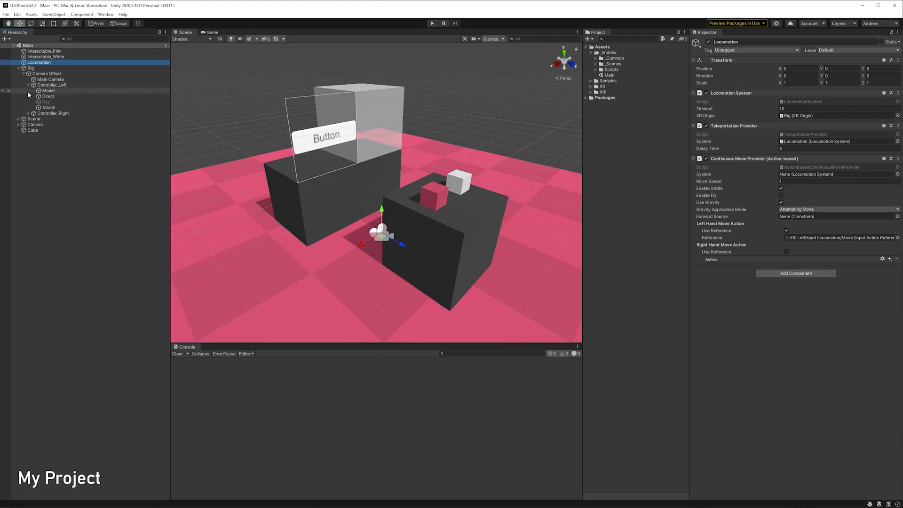
left_click(29, 113)
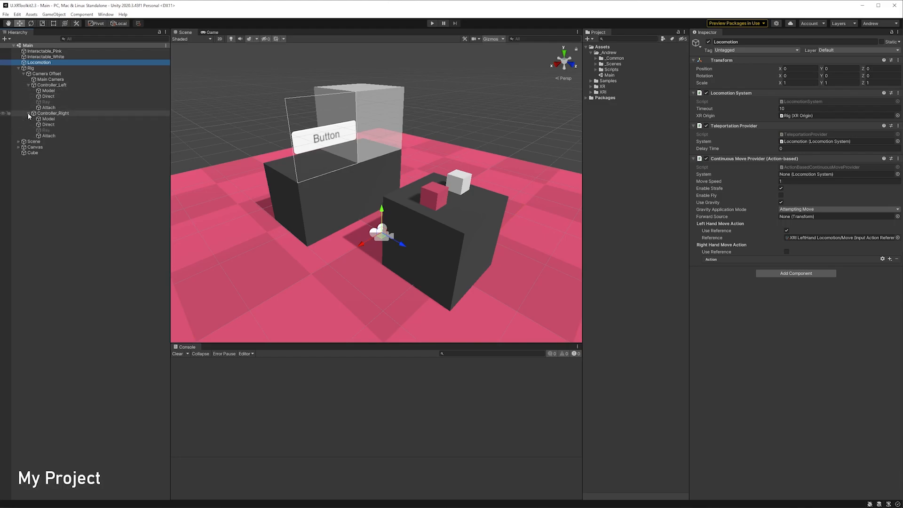
Examine the components of Controller_Left and its Direct, Ray and Attach children, including the Direct interactor's Attach Transform, and collapse the Rig
left_click(73, 85)
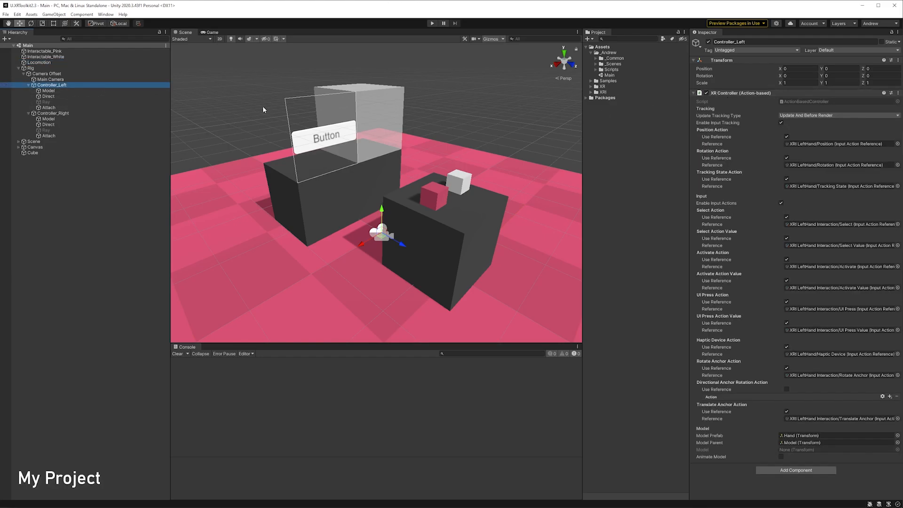
left_click(99, 97)
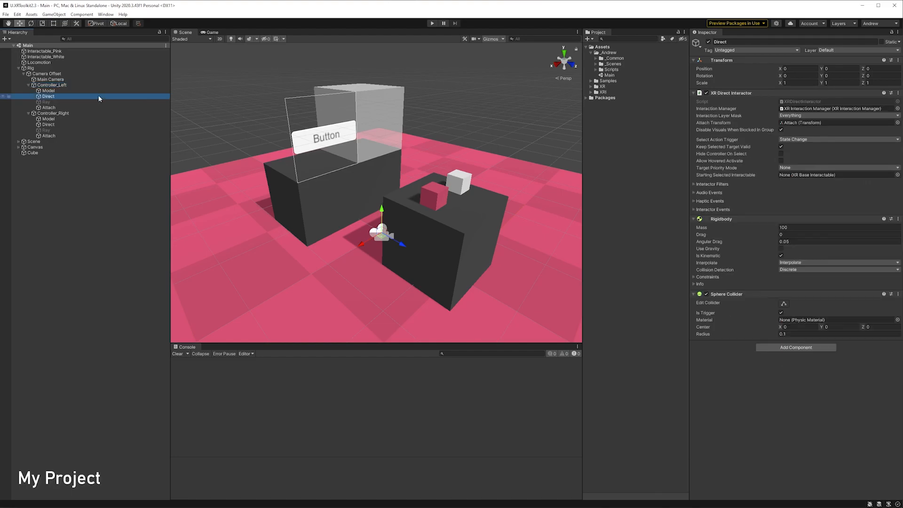
left_click(95, 101)
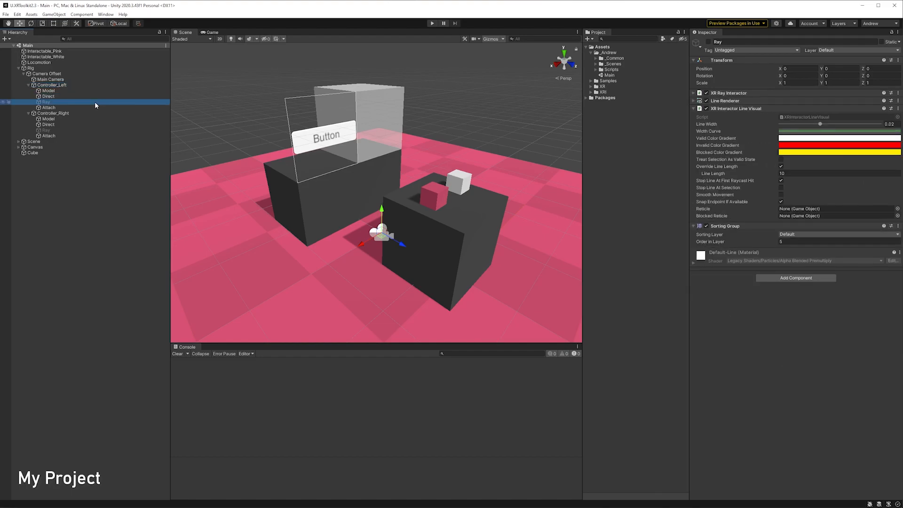
left_click(95, 97)
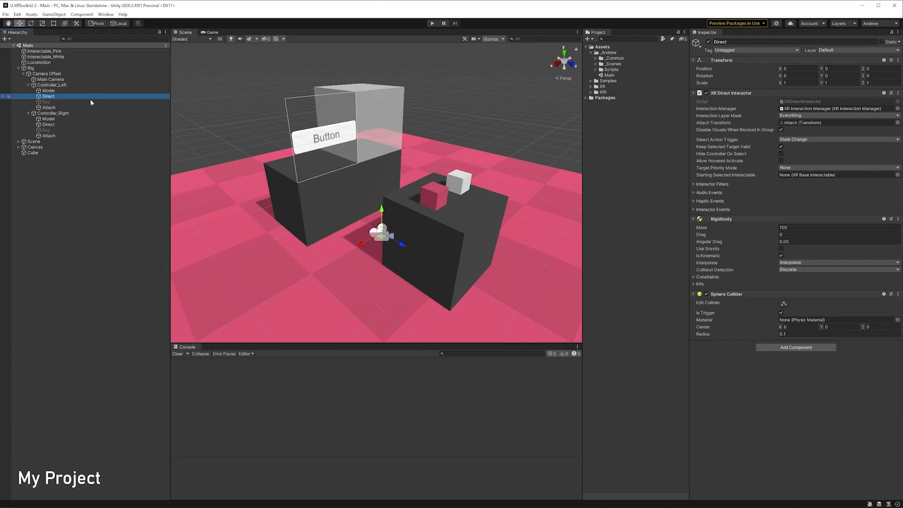
left_click(85, 106)
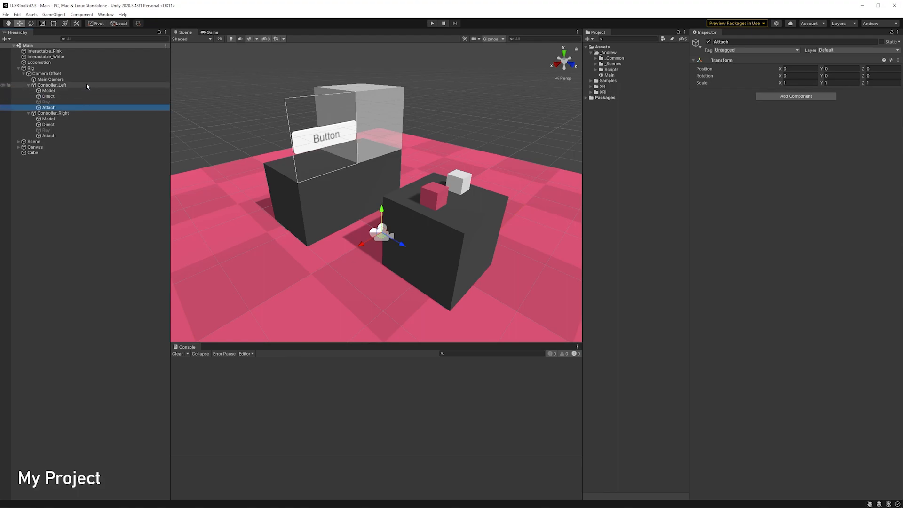
left_click(85, 96)
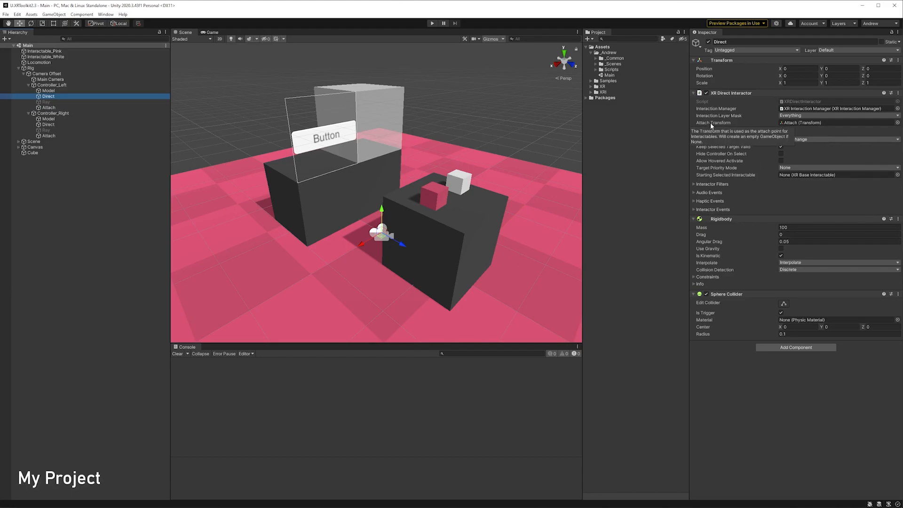
left_click(29, 86)
left_click(29, 91)
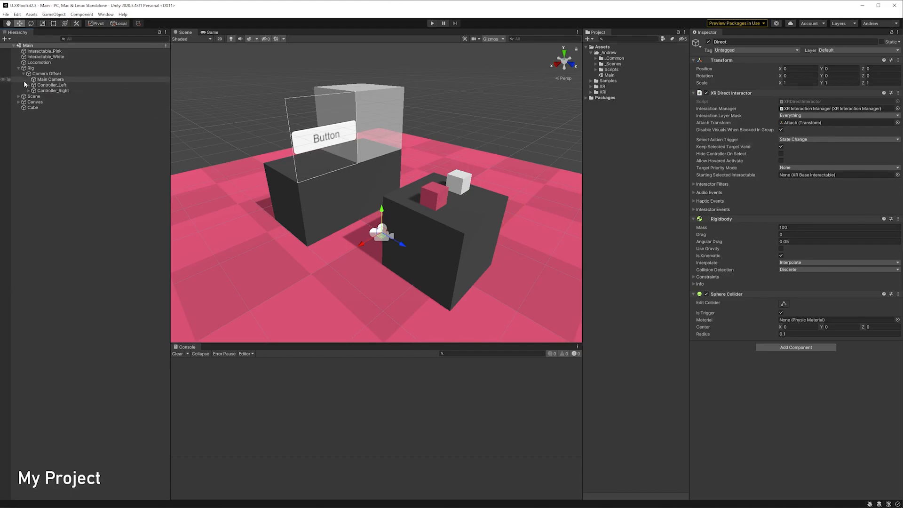
left_click(24, 73)
left_click(18, 68)
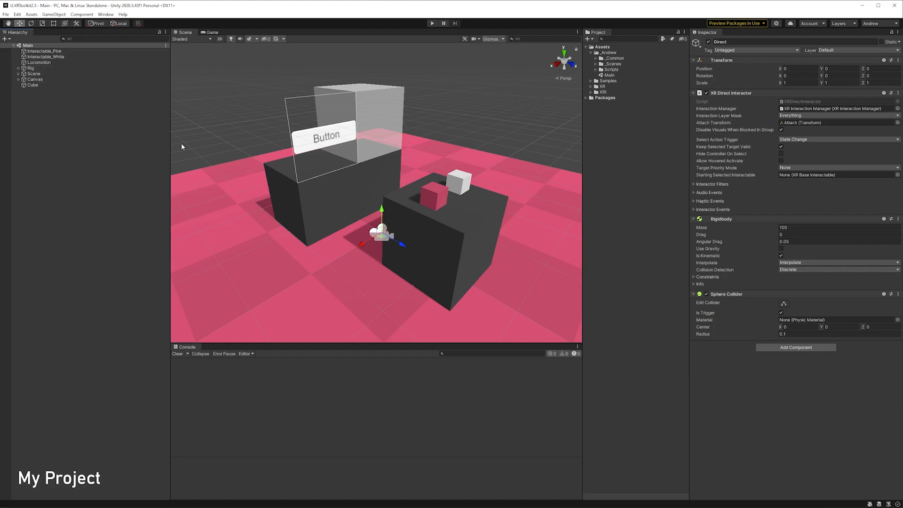
Inspect the XR Simple Interactable on the transparent Cube and the Tracked Device Graphic Raycaster on the Canvas
left_click(380, 117)
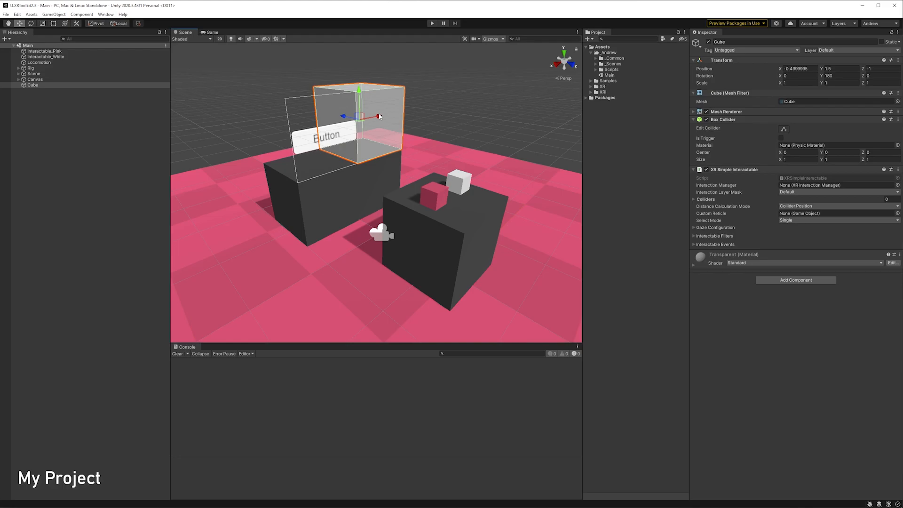
left_click(100, 80)
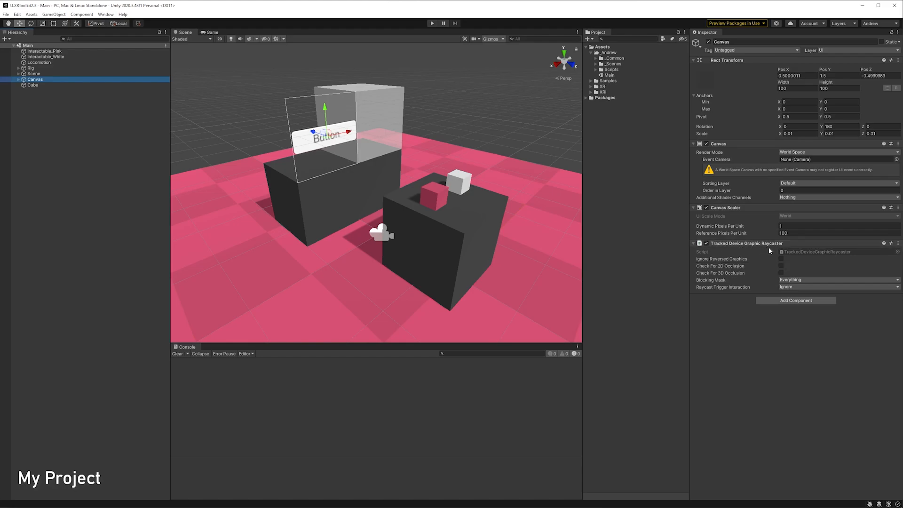
Open the Hand prefab asset assigned as Controller_Left's model for inspection, and collapse the Prefabs folder and the Rig
left_click(18, 68)
left_click(23, 74)
left_click(83, 85)
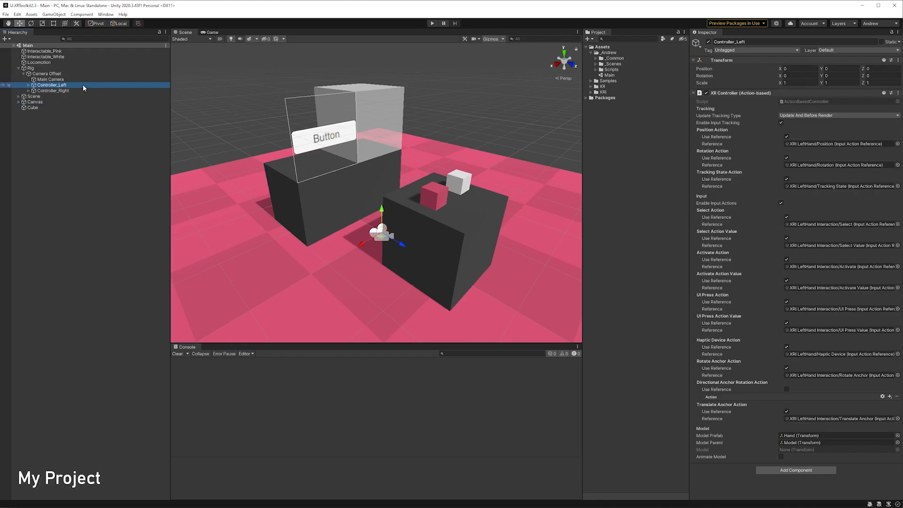
left_click(789, 435)
double_click(788, 435)
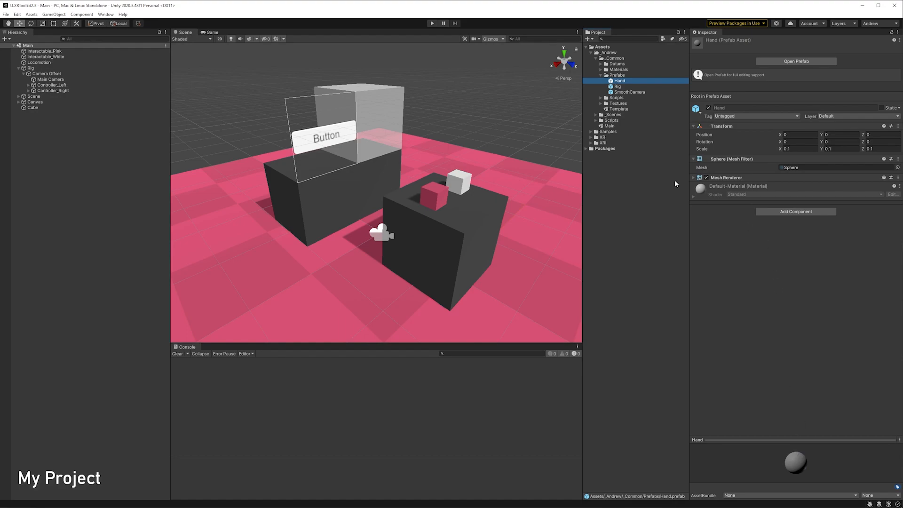
left_click(600, 76)
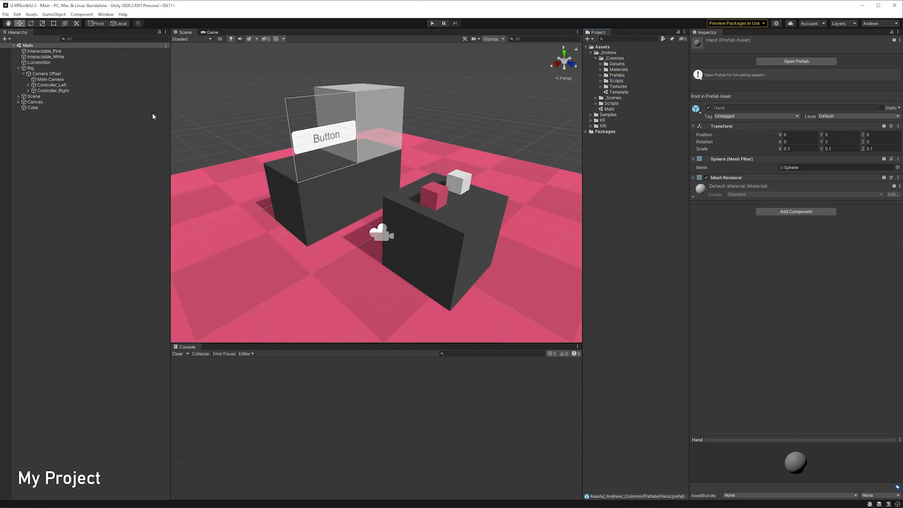
left_click(18, 68)
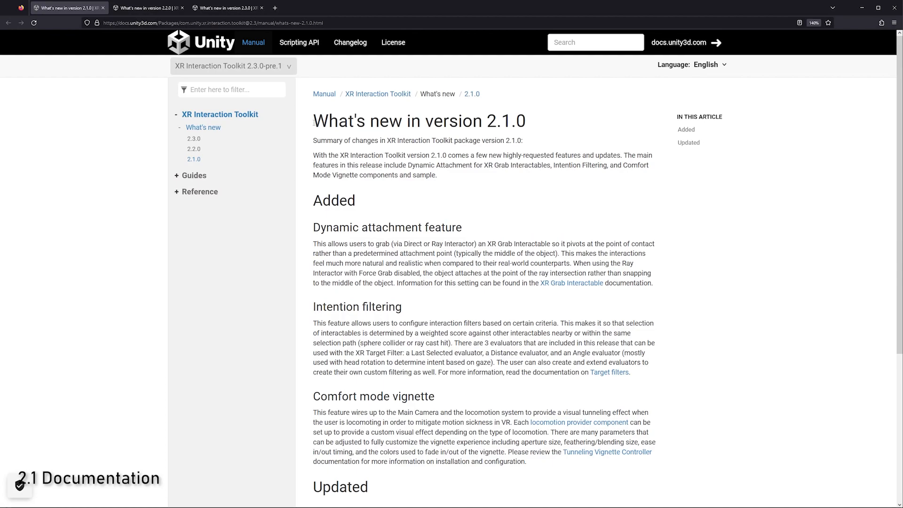
Switch to the browser and read the XR Interaction Toolkit 2.1.0 release notes, highlighting the intention filtering and comfort mode vignette passages
left_click_drag(313, 121, 529, 120)
left_click_drag(313, 309, 402, 307)
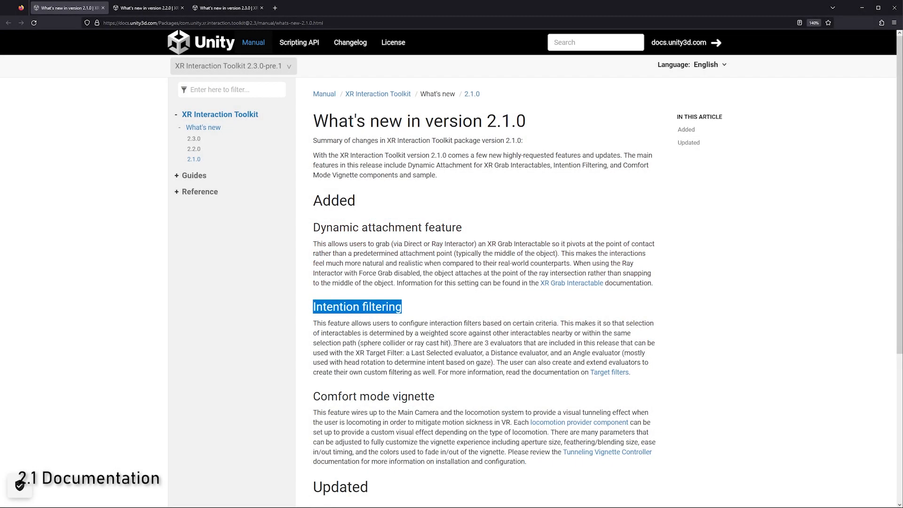
left_click_drag(454, 343, 492, 364)
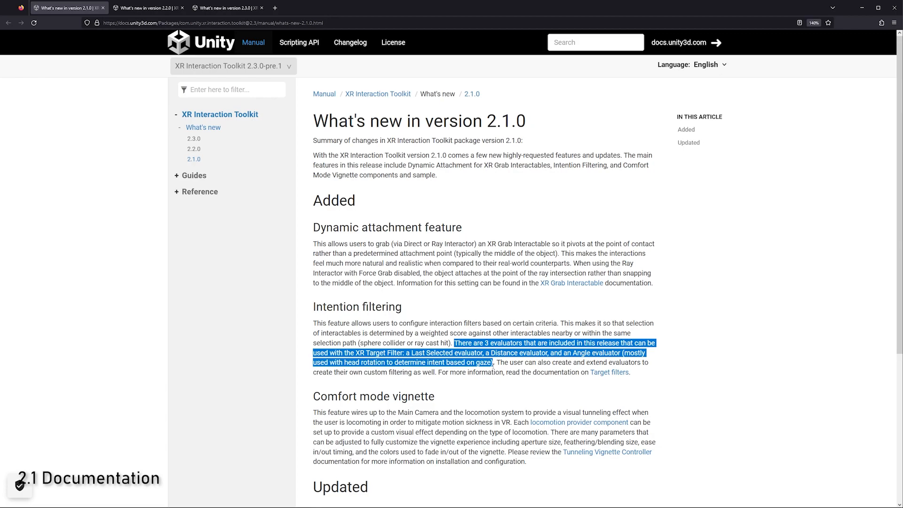
left_click_drag(312, 396, 441, 400)
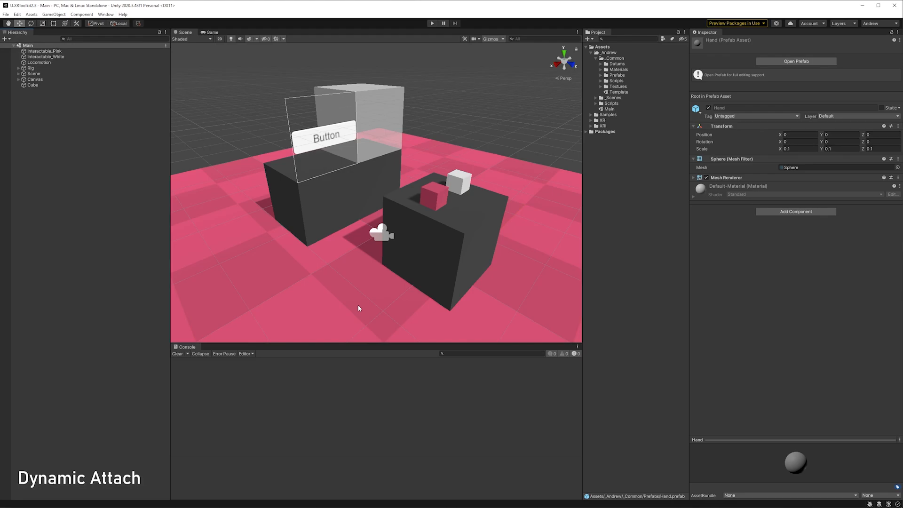
Back in Unity, toggle Use Dynamic Attach off and on for Interactable_White to compare its options, and test the scene in play mode
left_click(460, 187)
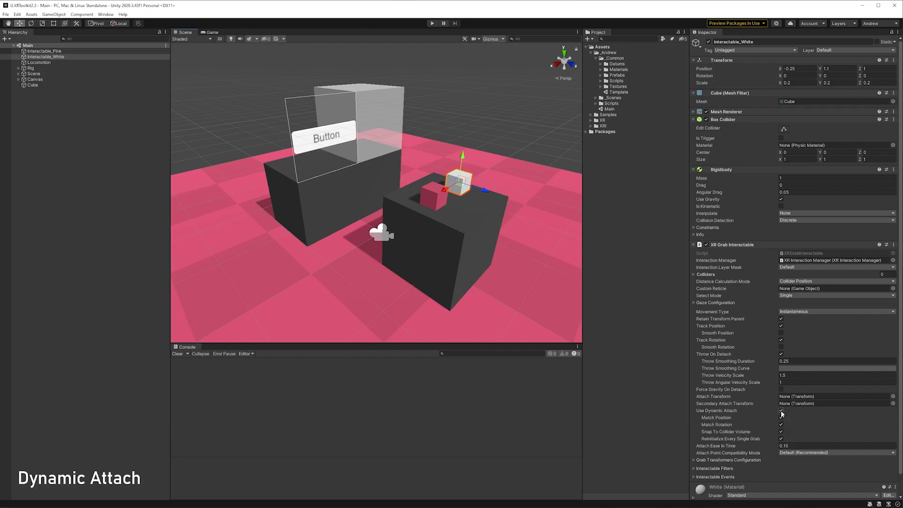
left_click(780, 410)
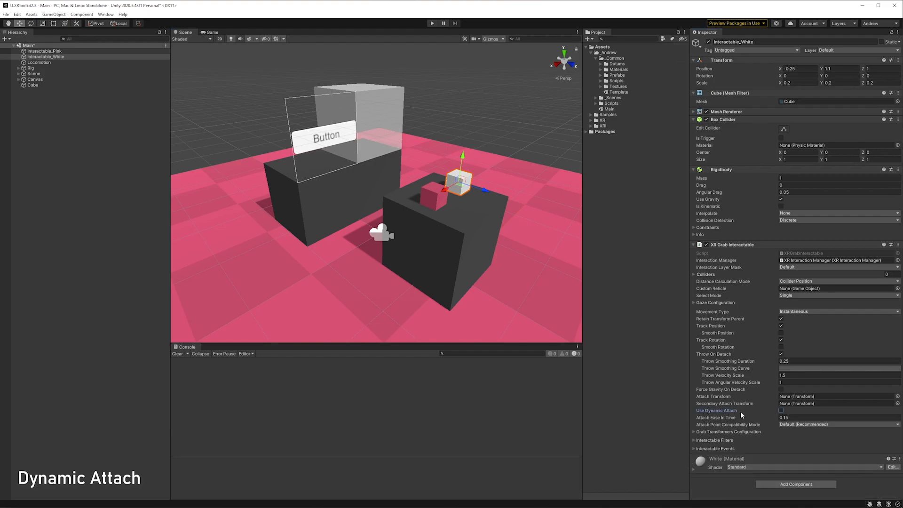
left_click(781, 411)
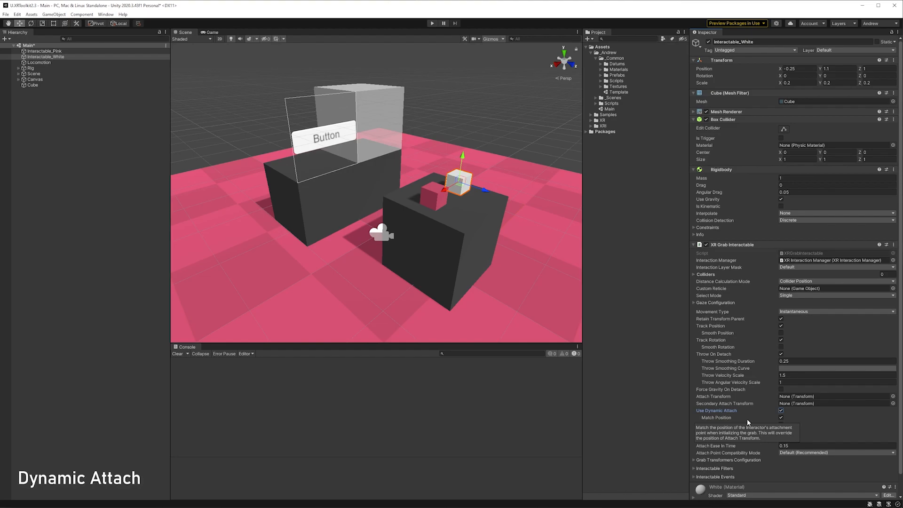
left_click(431, 24)
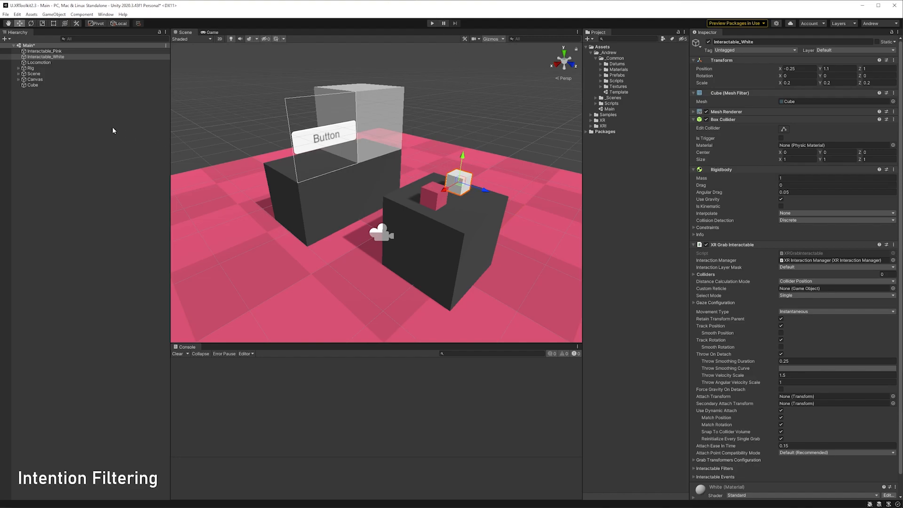
Add an XR Target Filter component to the Direct interactor under the Rig's Controller_Right
left_click(19, 68)
left_click(23, 74)
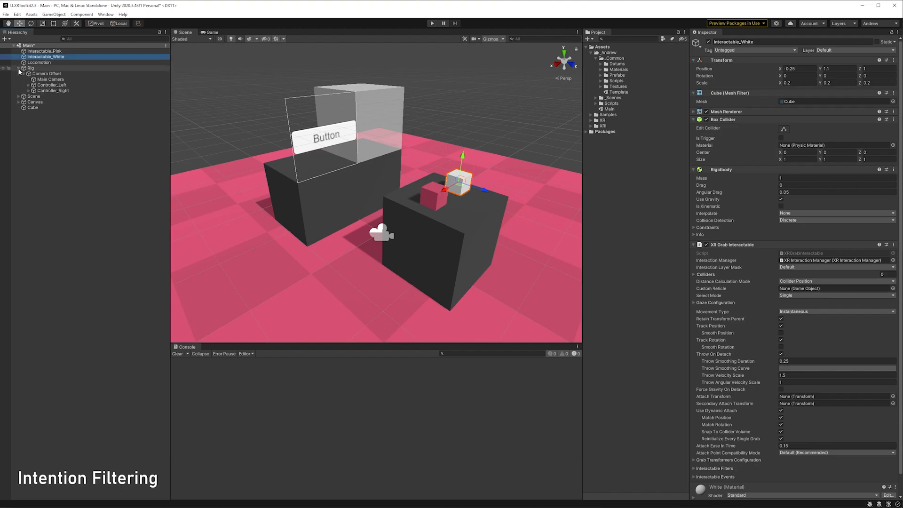
left_click(29, 91)
left_click(54, 102)
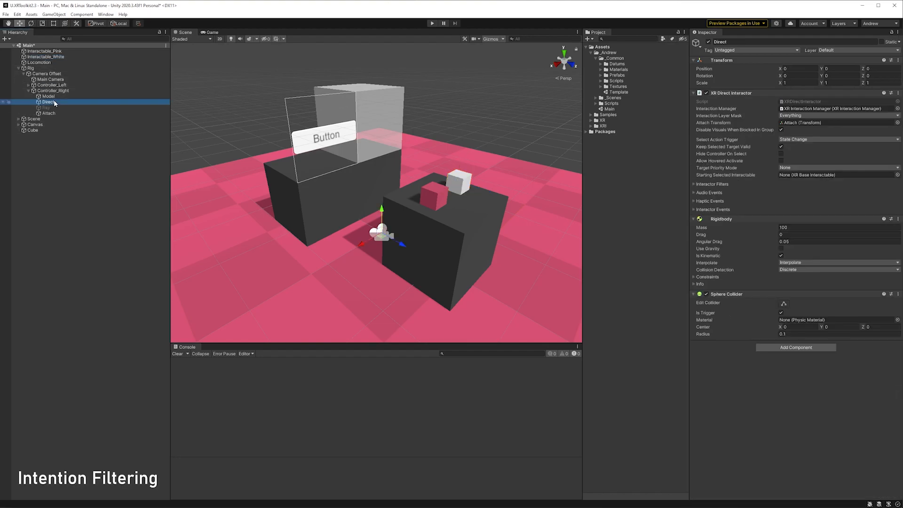
left_click(808, 349)
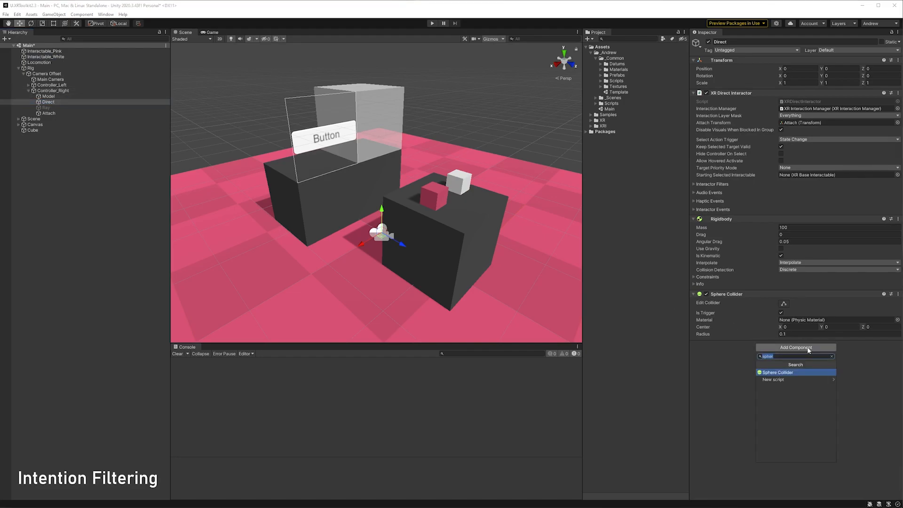
type("xrta")
key("Return")
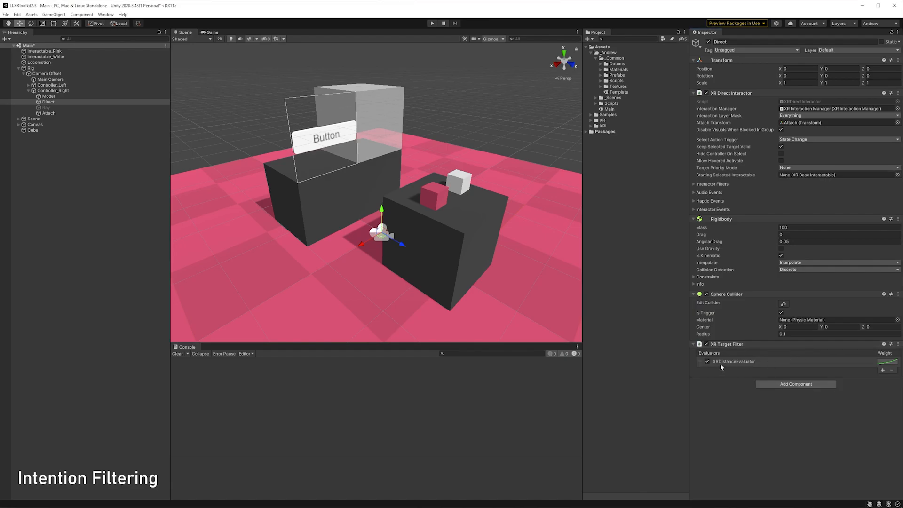
Replace the target filter's XRDistanceEvaluator with an ExcludeByTagEvaluator and set its Tag To Exclude to "Exclude"
left_click(735, 361)
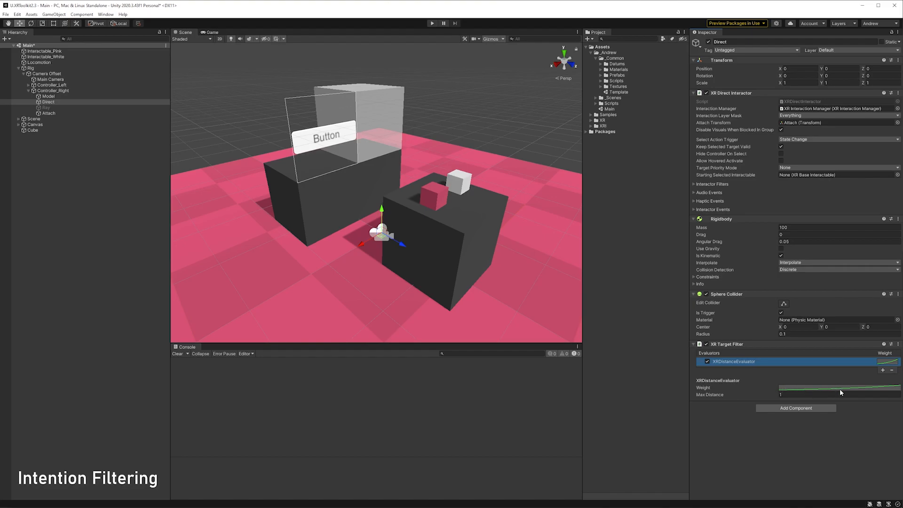
left_click(890, 370)
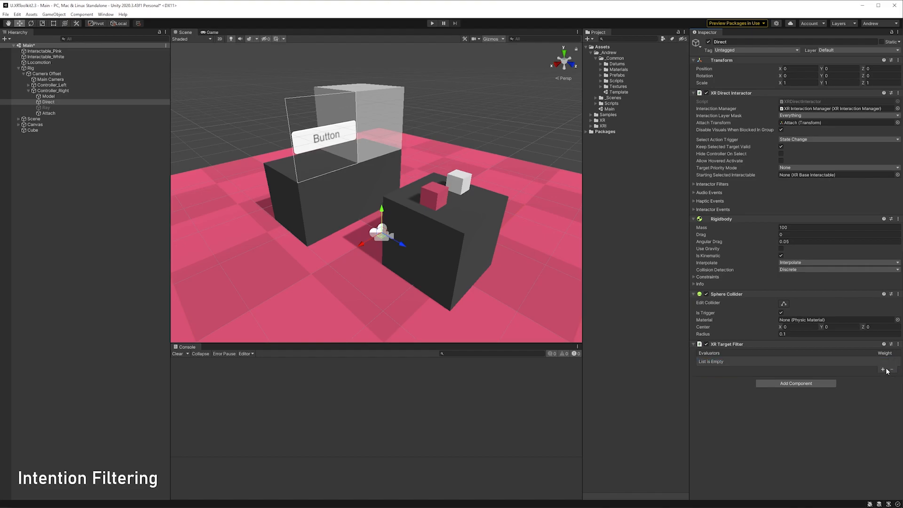
left_click(882, 370)
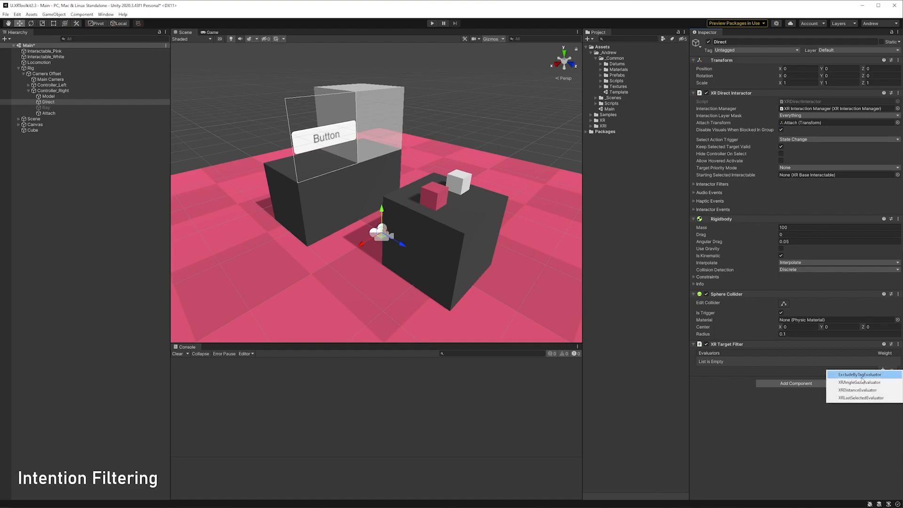
left_click(862, 375)
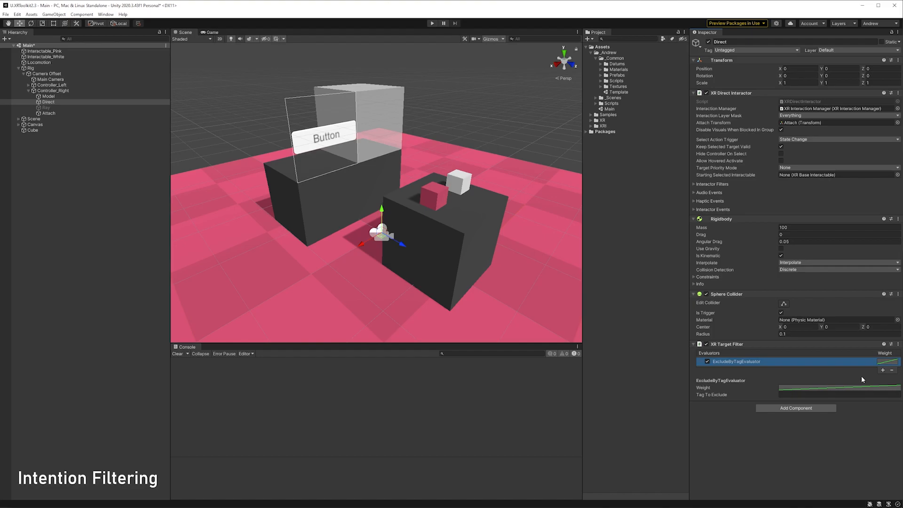
left_click(800, 395)
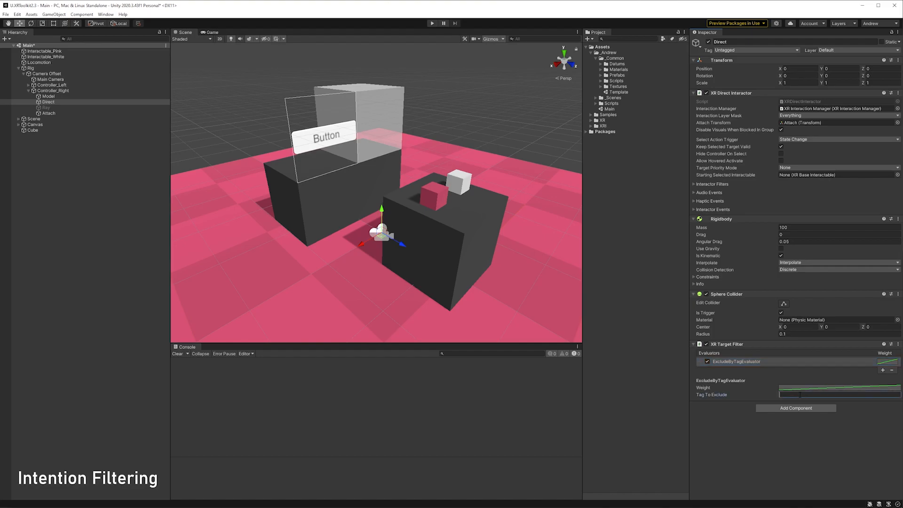
type("Exclude")
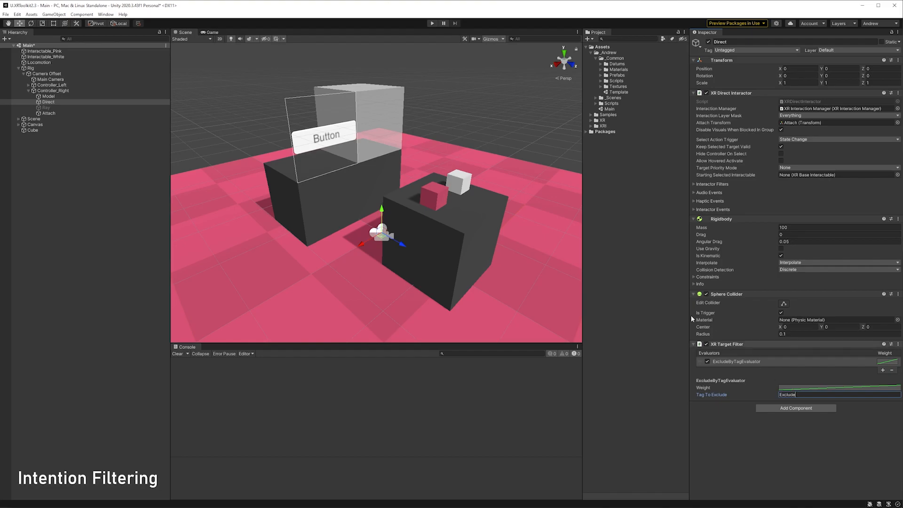
Create a new tag named "Exclude" and assign it to the Interactable_White cube
left_click(460, 189)
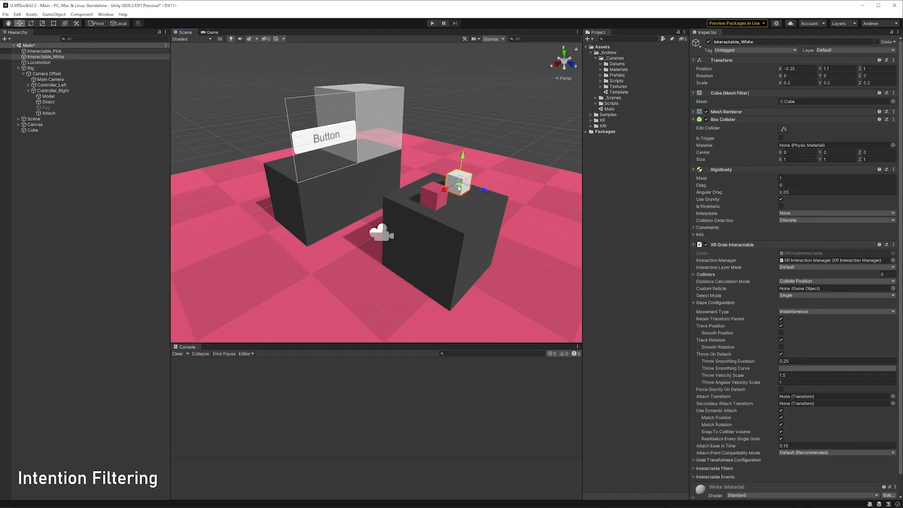
left_click(742, 50)
left_click(741, 122)
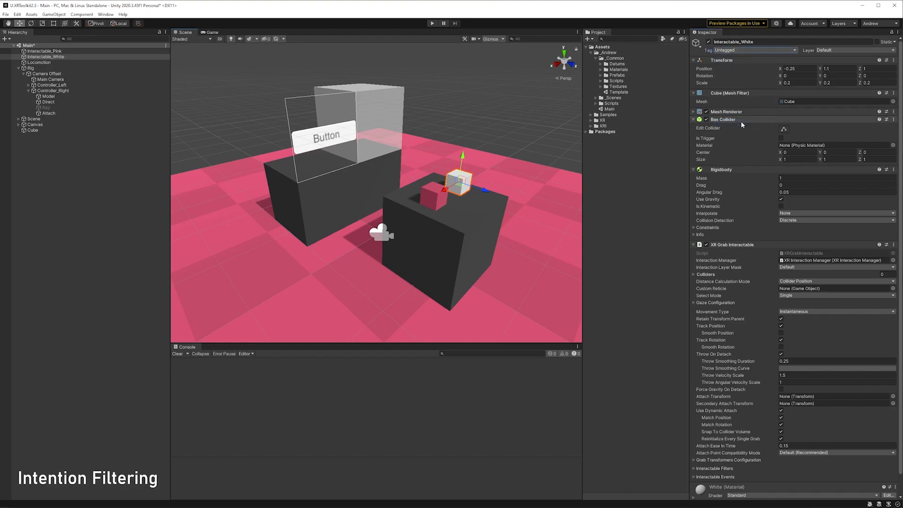
left_click(882, 75)
type("Exclude")
left_click(868, 84)
left_click(463, 184)
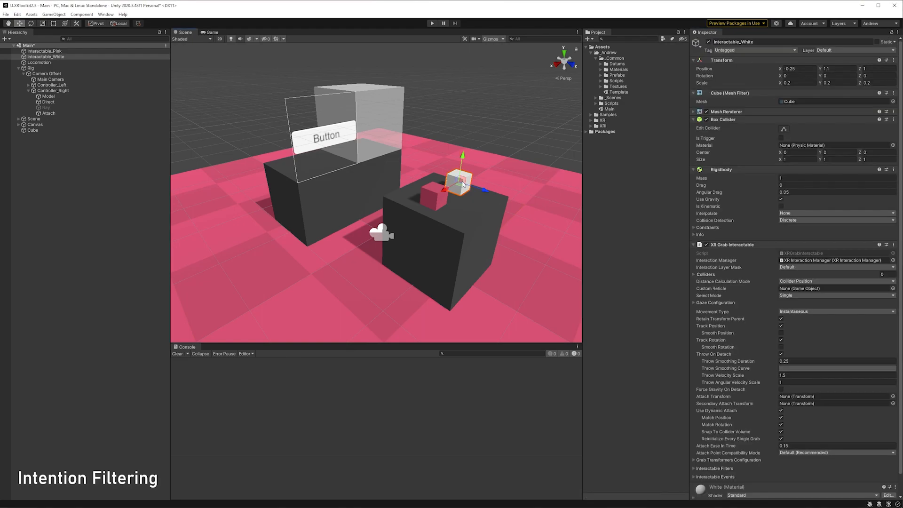
left_click(739, 50)
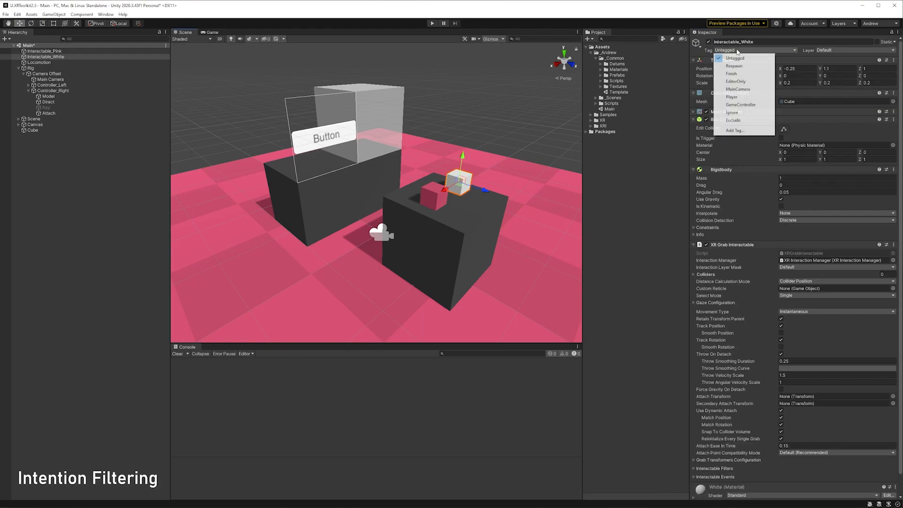
left_click(750, 121)
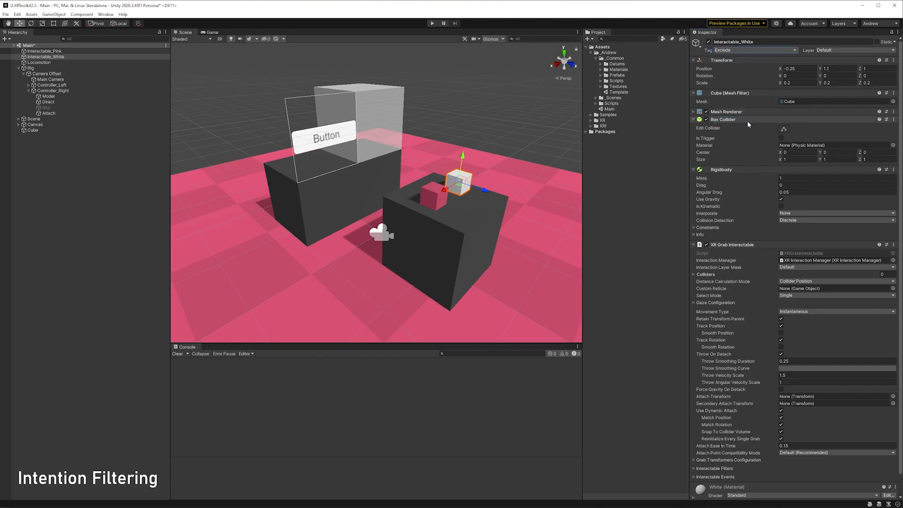
Assign the Direct object's XR Target Filter as the Starting Target Filter of its XR Direct Interactor
left_click(97, 101)
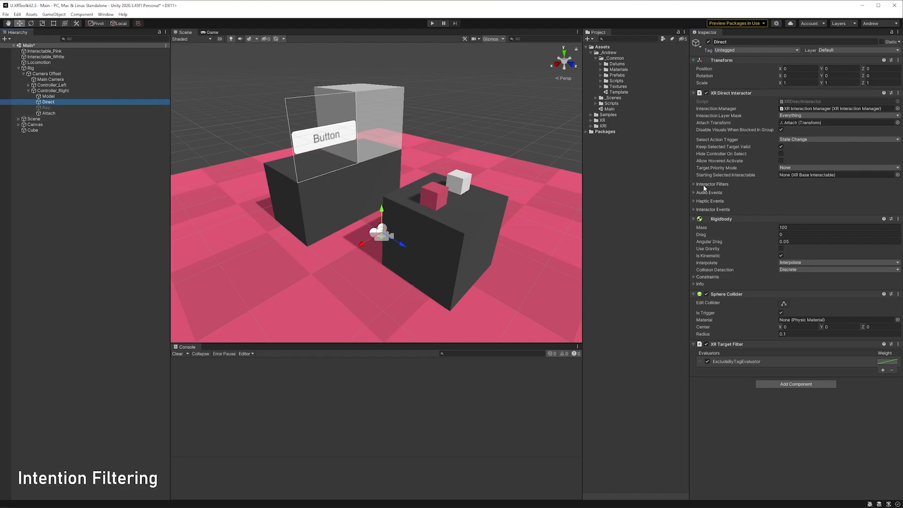
left_click(693, 185)
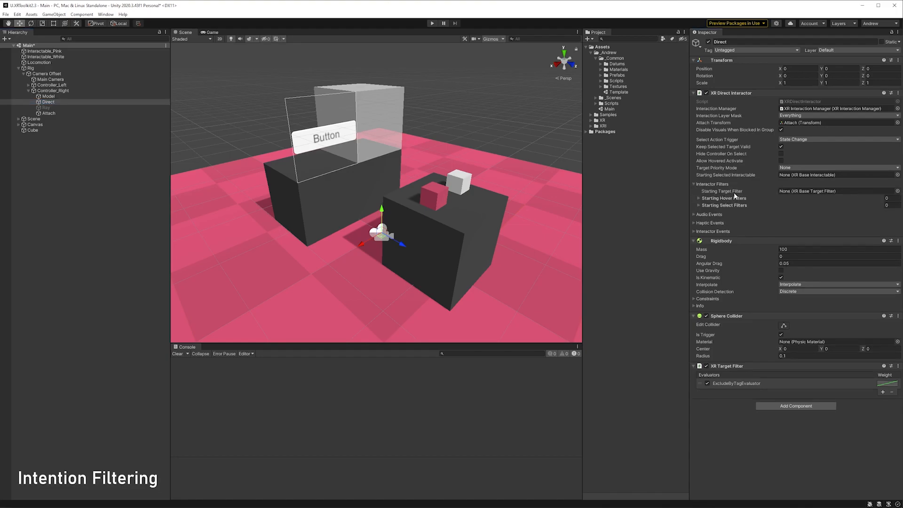
mouse_move(736, 195)
left_click_drag(727, 366, 805, 190)
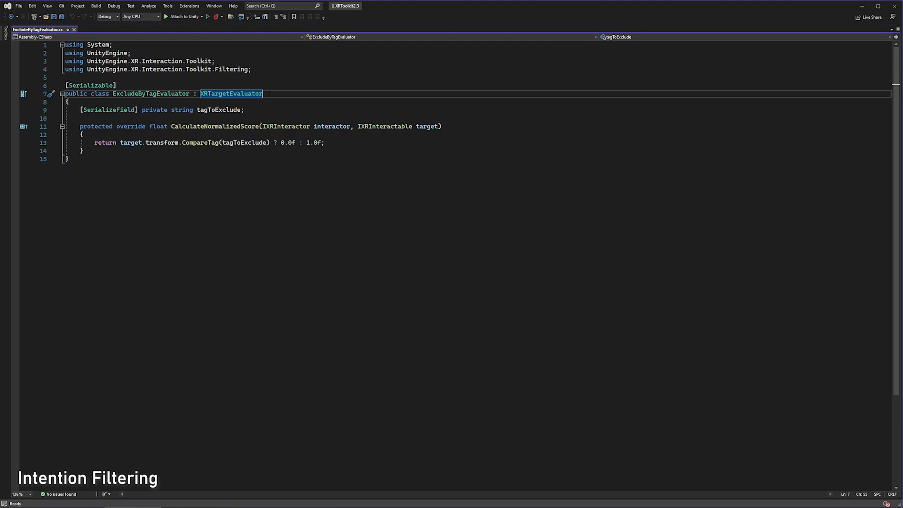
Review the ExcludeByTagEvaluator script in the code editor, and back in Unity compare the tags of Interactable_Pink and Interactable_White
left_click(450, 127)
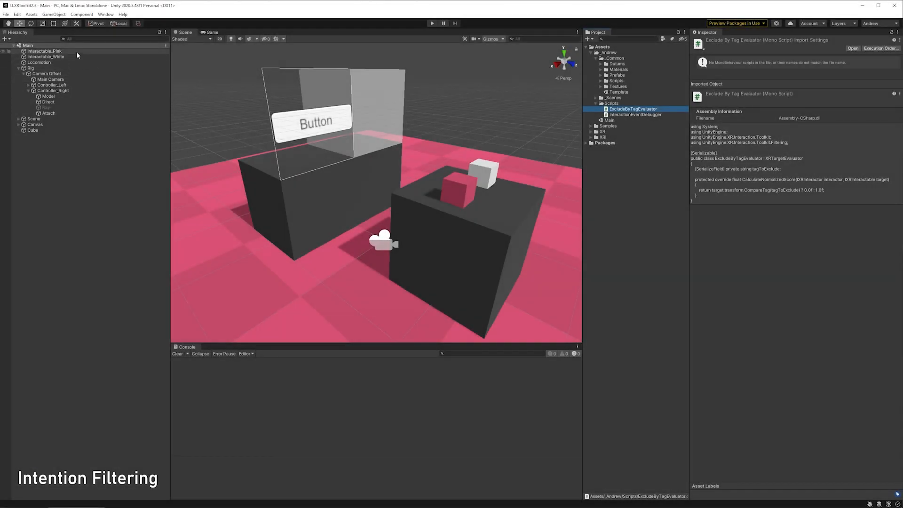
left_click(76, 52)
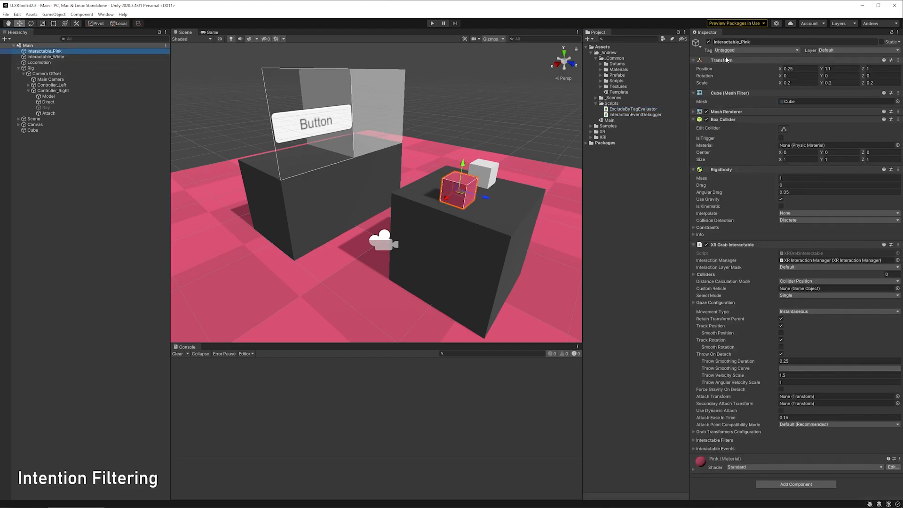
left_click(99, 57)
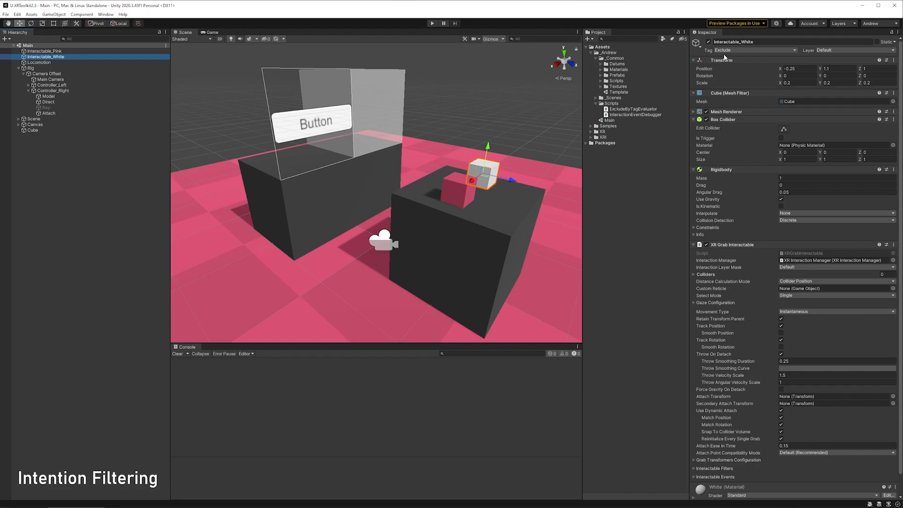
Move Interactable_Pink to X -0.016, beside the white cube, and test the tag filtering in play mode
left_click_drag(416, 188, 322, 238, "alt")
left_click(321, 233)
left_click(432, 24)
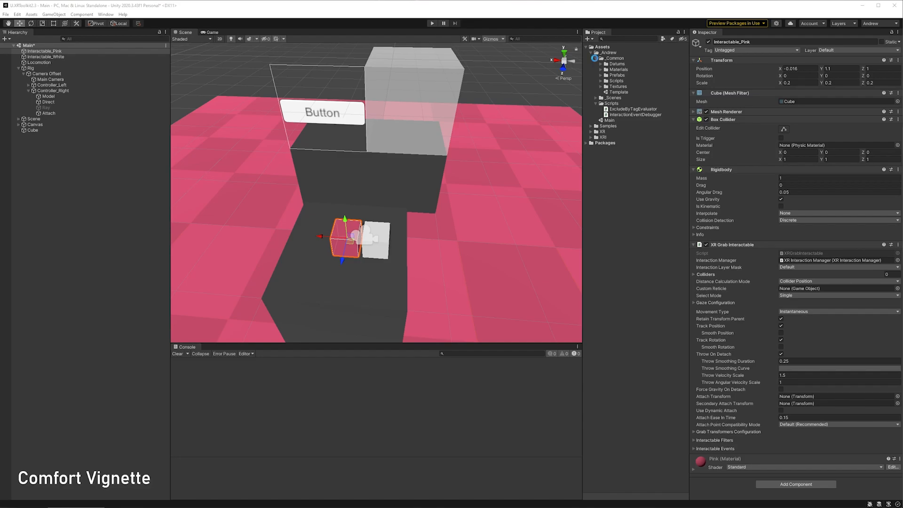
Tidy the project folders and expand the Tunneling Vignette sample under XR Interaction Toolkit 2.3.0-pre.1
left_click(596, 58)
left_click(595, 69)
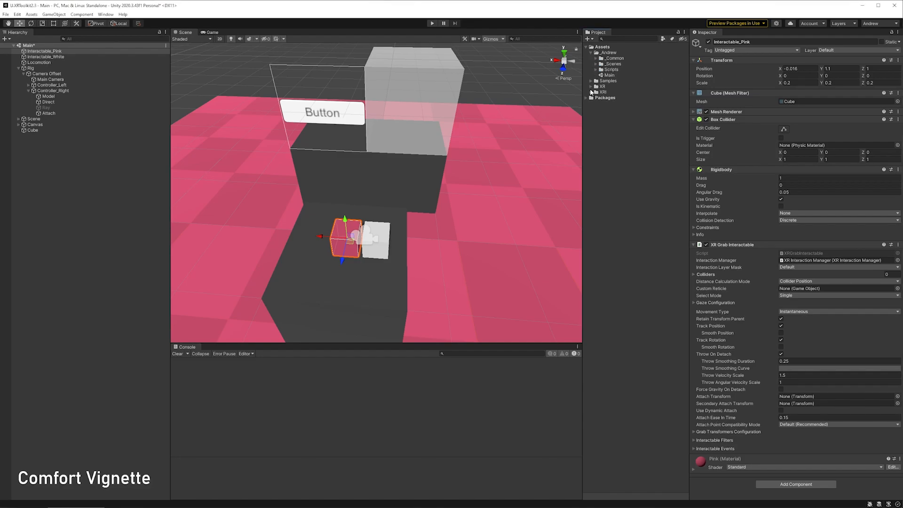
left_click(592, 81)
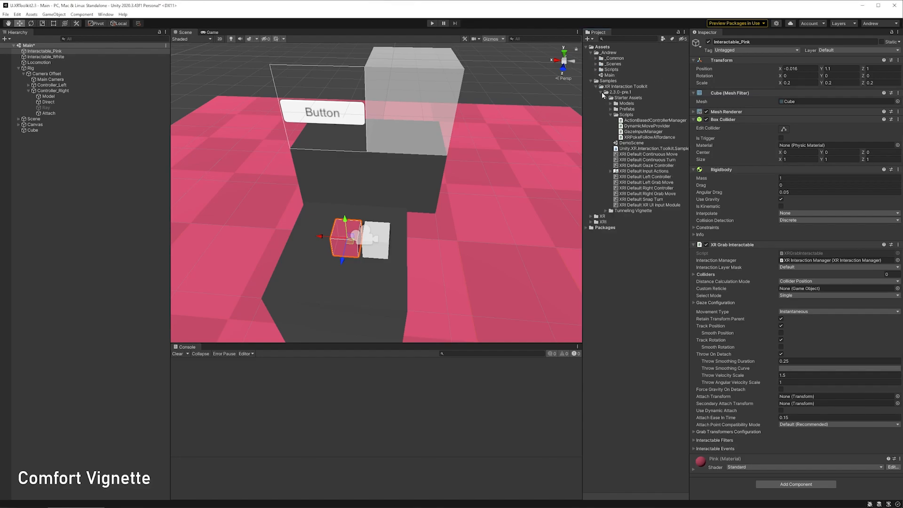
left_click(601, 92)
left_click(601, 92)
left_click(609, 113)
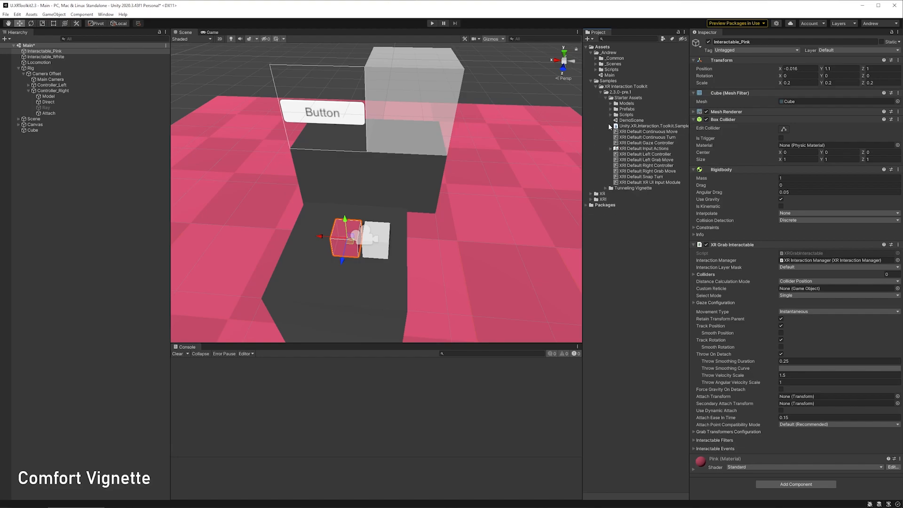
left_click(605, 97)
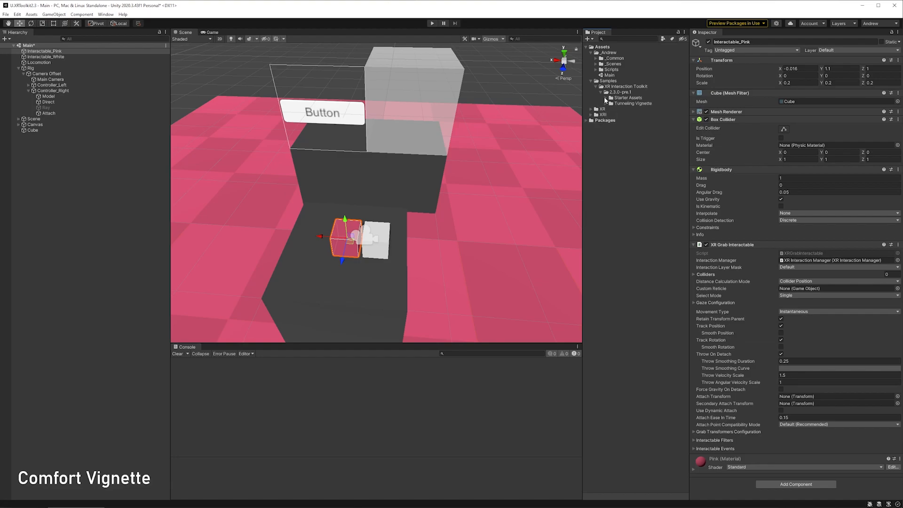
left_click(606, 103)
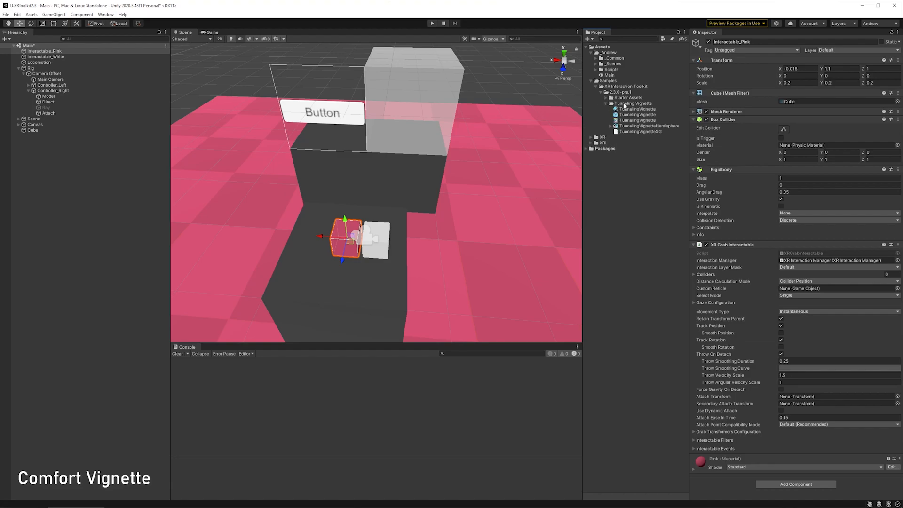
Inspect the model import settings and preview area of the TunnelingVignetteHemisphere asset
left_click(653, 126)
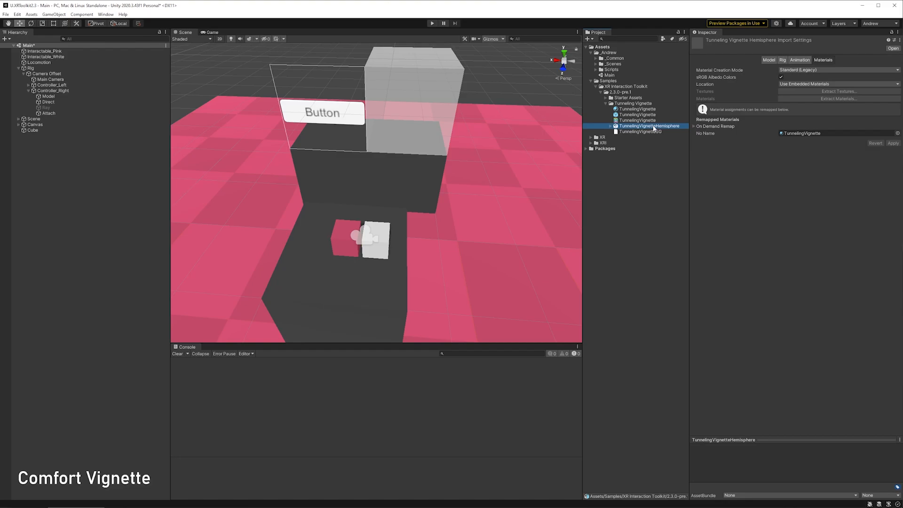
left_click(768, 61)
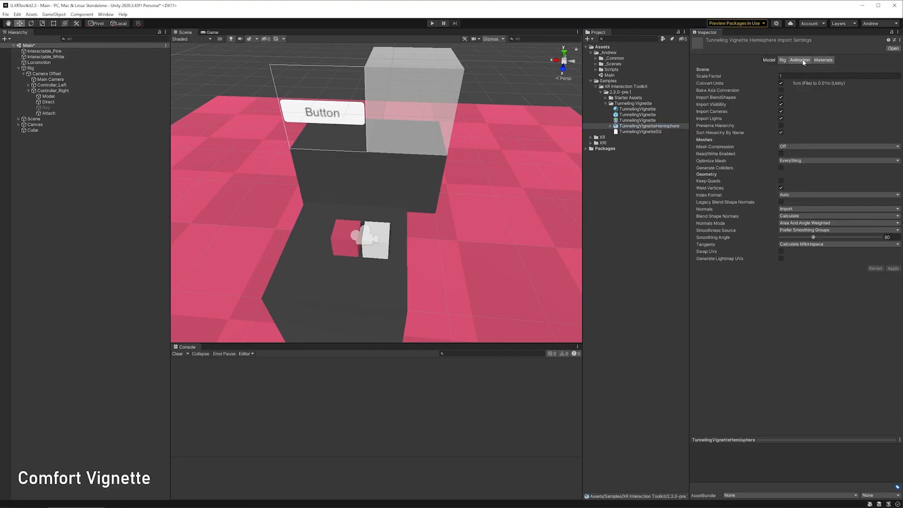
left_click_drag(815, 441, 815, 292)
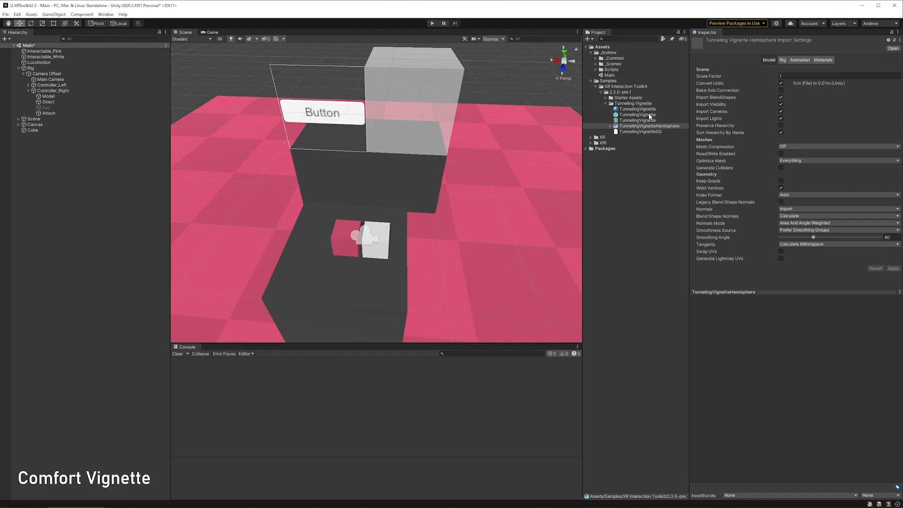
Add the TunnelingVignette prefab as a child of the Rig's Main Camera and frame it in the scene
left_click_drag(652, 116, 84, 82)
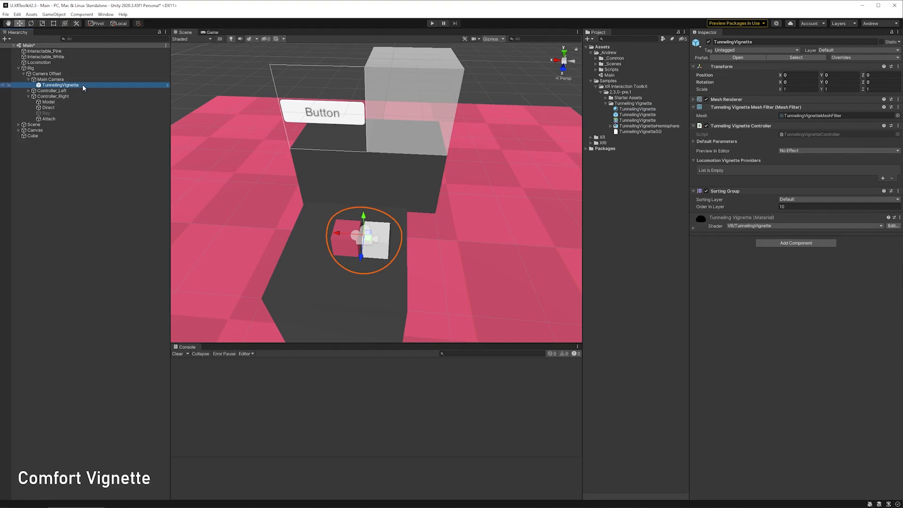
double_click(85, 87)
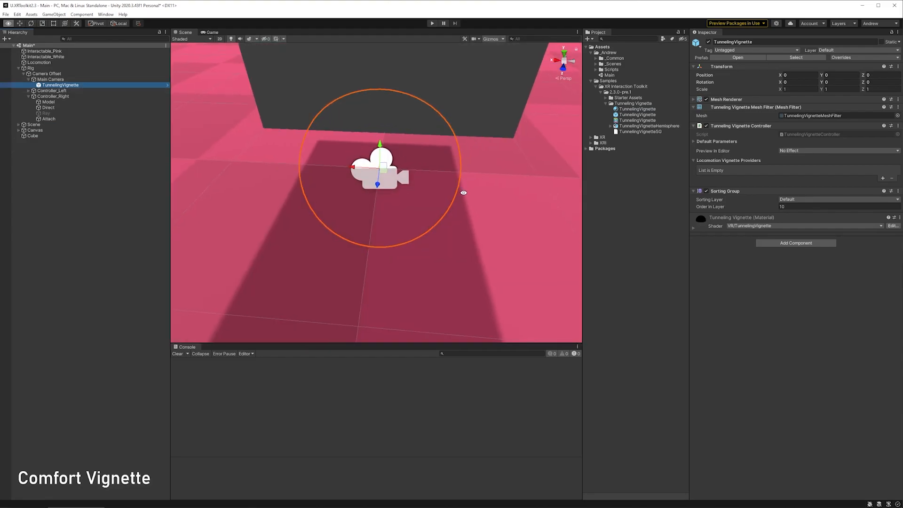
left_click_drag(464, 192, 268, 168, "alt")
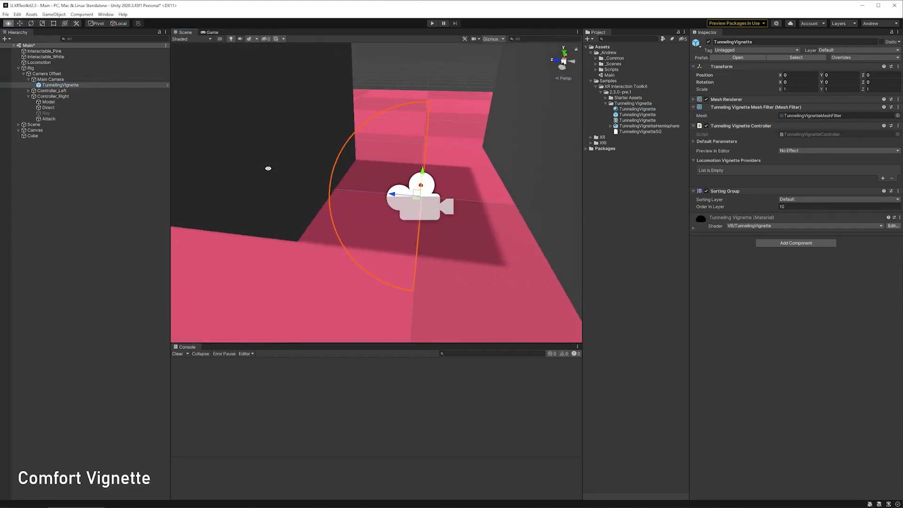
Show the Tunneling Vignette Controller's default parameters and set Preview In Editor to Default Parameters to view the vignette
left_click(704, 142)
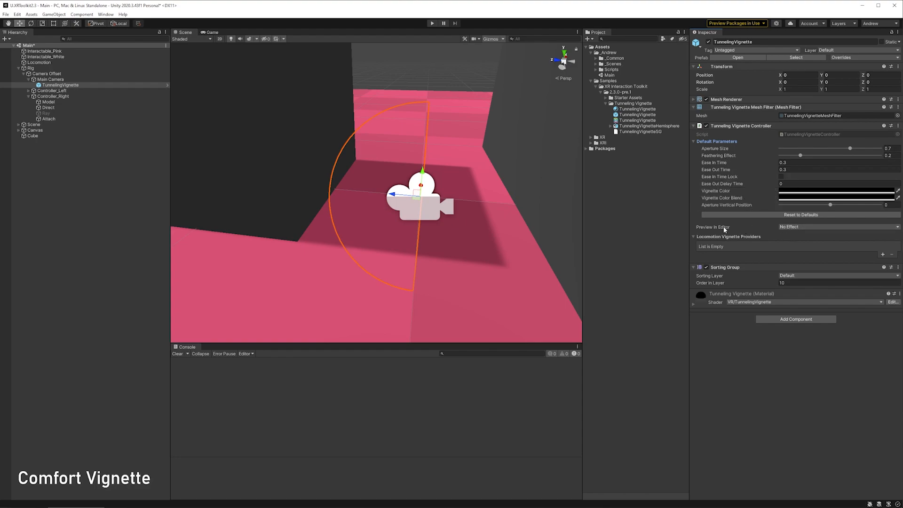
left_click(789, 227)
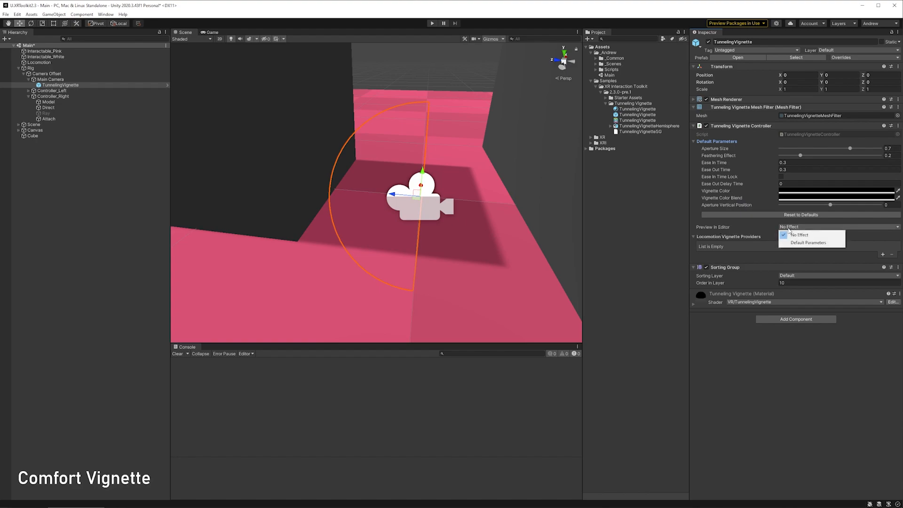
left_click(807, 242)
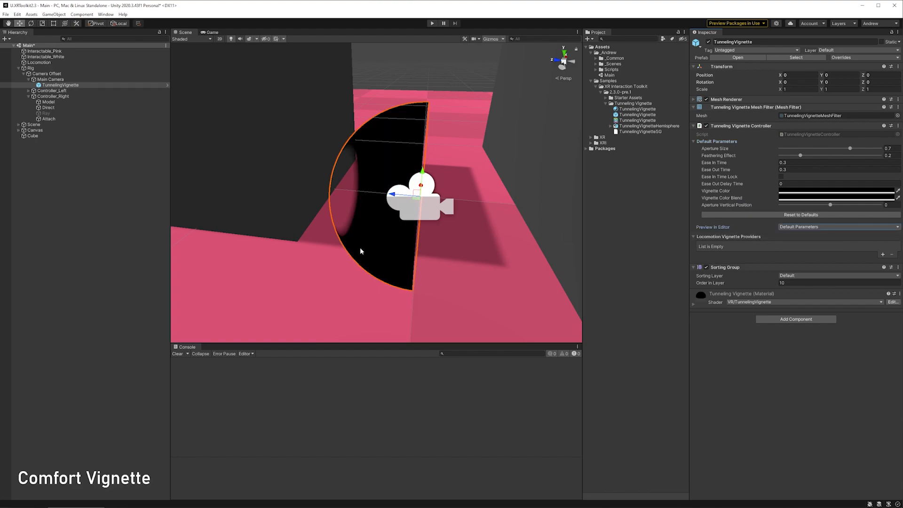
left_click_drag(341, 255, 240, 217, "alt")
right_click_drag(340, 198, 351, 337, "alt")
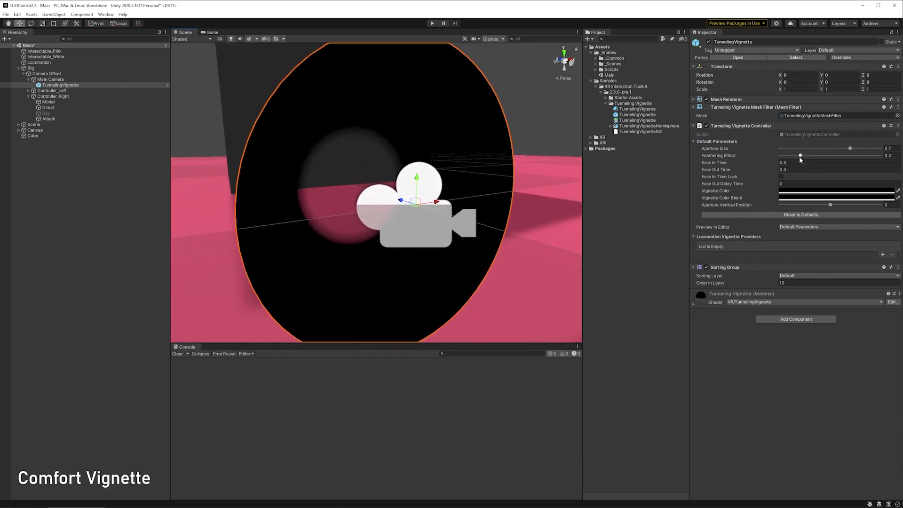
Try a Feathering Effect of 0.253 and an Aperture Size of 0.608 on the vignette, and undo both changes
left_click_drag(799, 157, 845, 155)
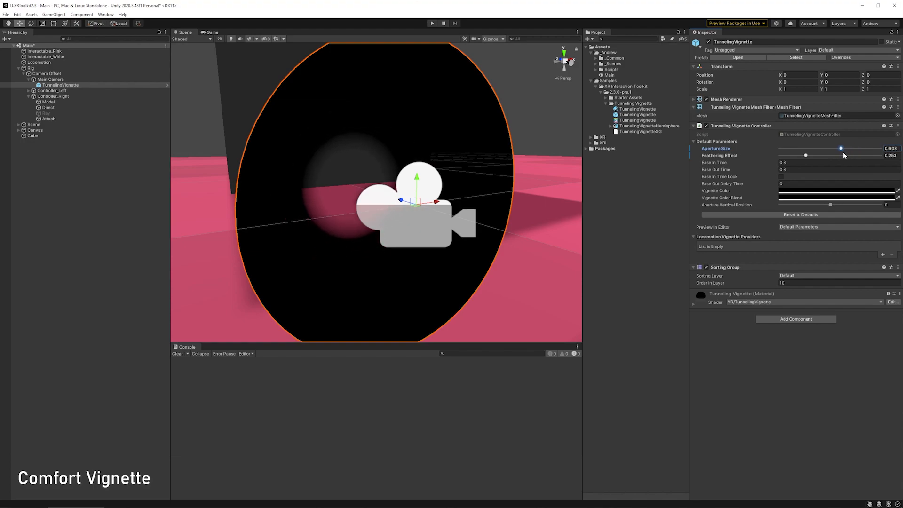
key("ctrl+z")
key("ctrl+z")
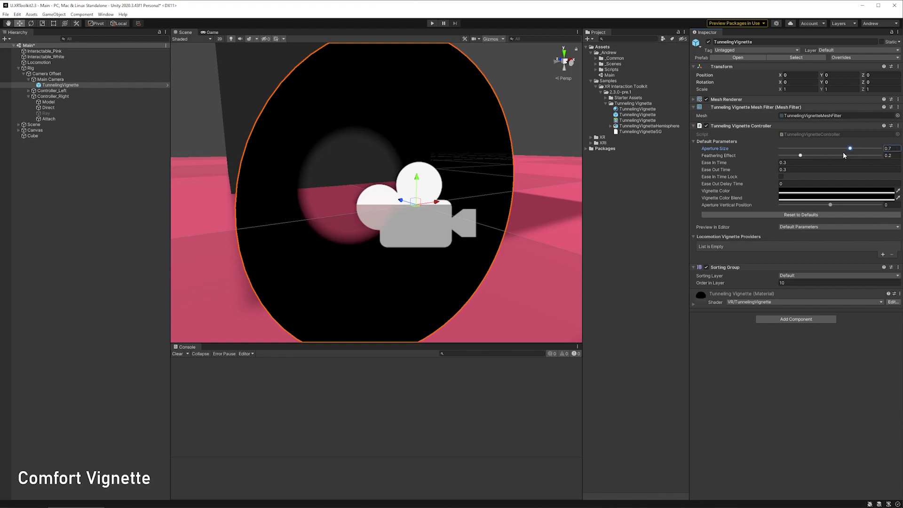
Add a Locomotion Vignette Provider entry to the controller and assign the Locomotion object's Teleportation Provider to it
left_click(694, 142)
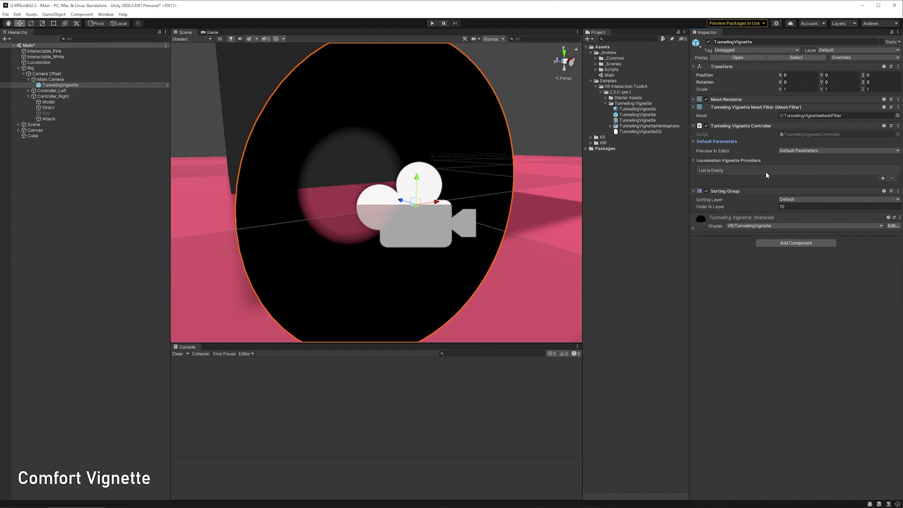
left_click(882, 178)
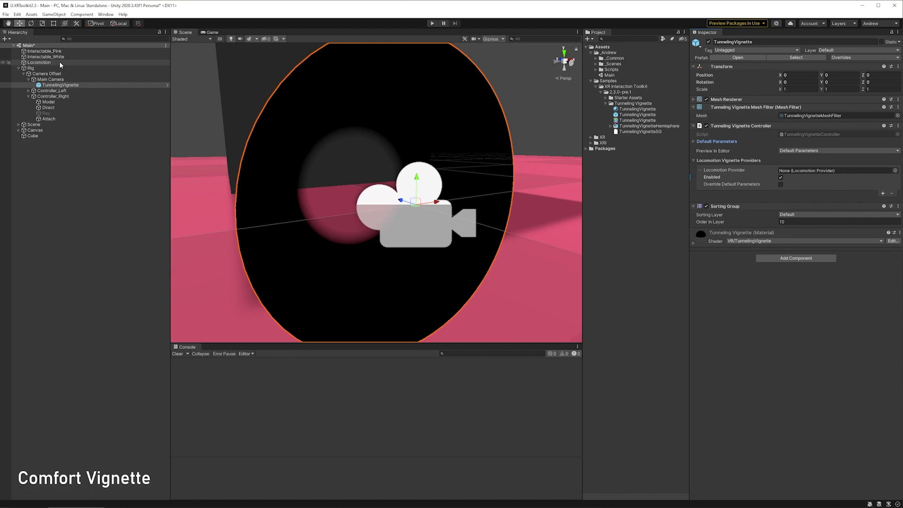
left_click_drag(59, 61, 819, 176)
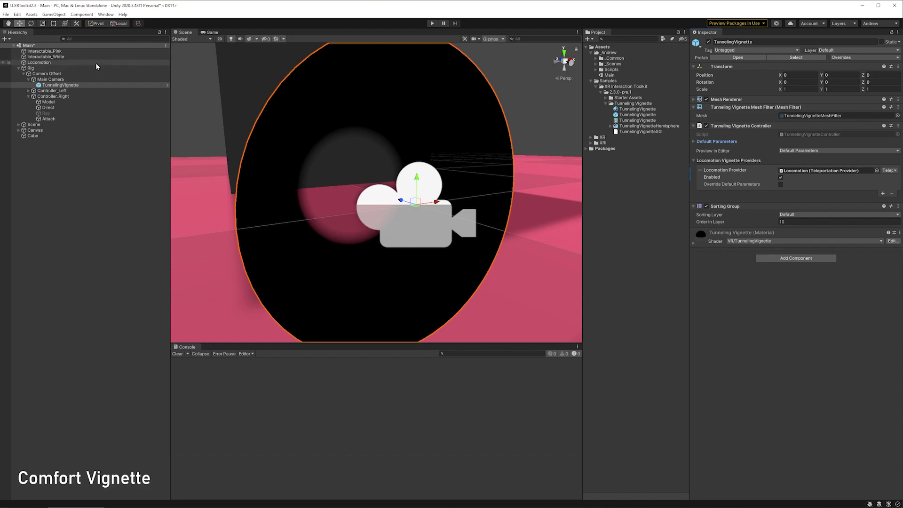
Assign the Locomotion System as the System of Locomotion's Continuous Move Provider, and test the scene in play mode
left_click(67, 62)
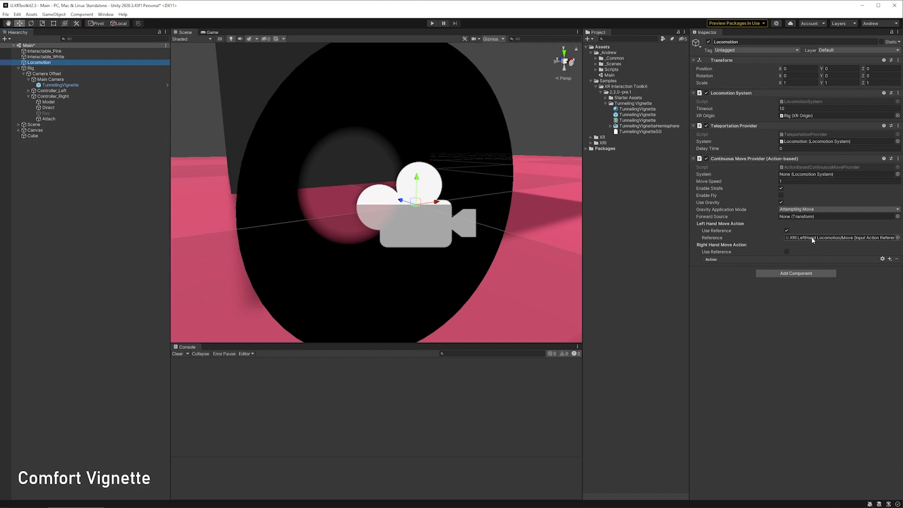
left_click_drag(752, 93, 808, 175)
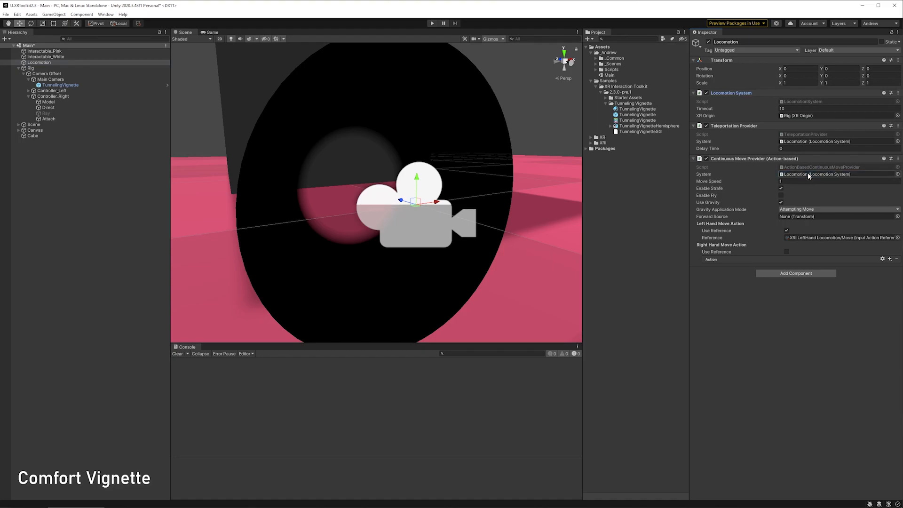
left_click(431, 24)
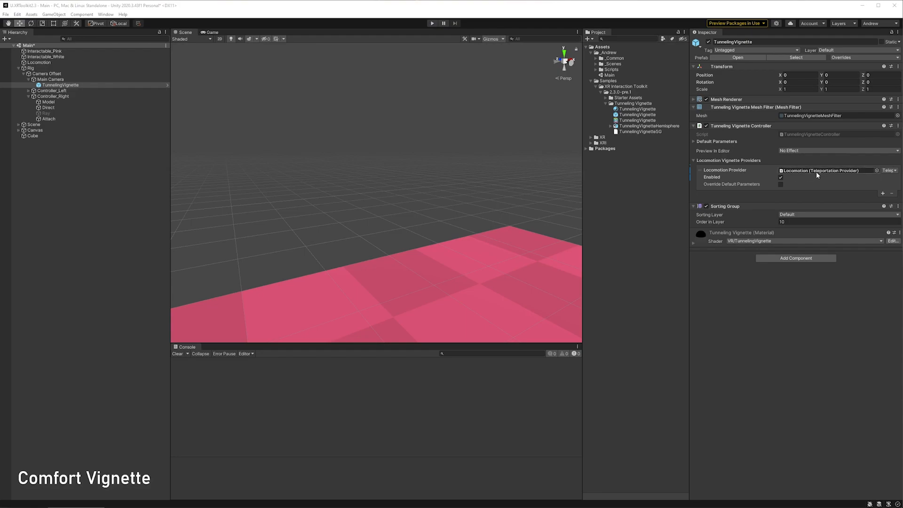
Switch the TunnelingVignette's Locomotion Provider to Locomotion's ActionBasedContinuousMoveProvider, and test the scene in play mode
left_click(60, 63)
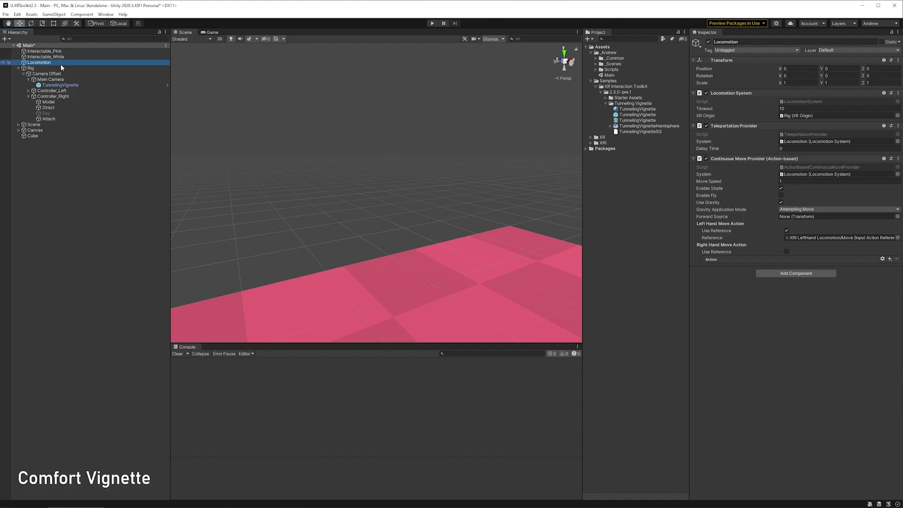
left_click(81, 87)
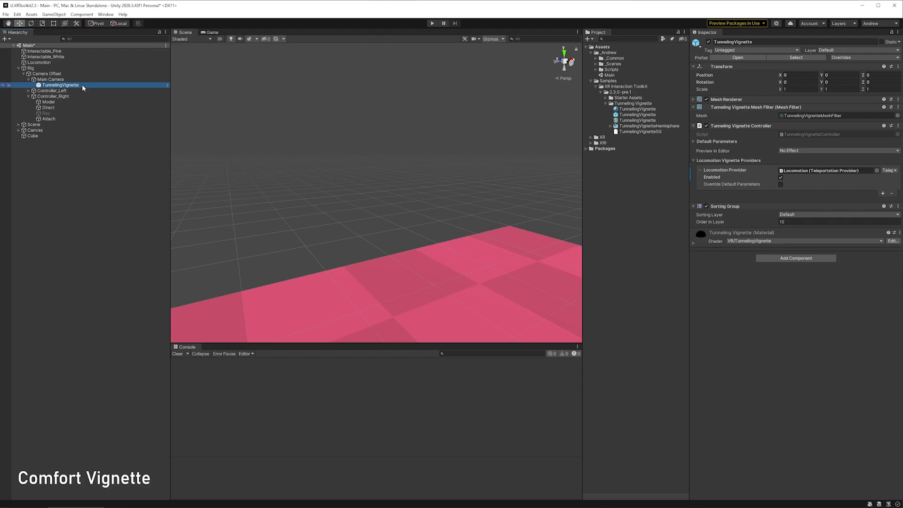
left_click(888, 171)
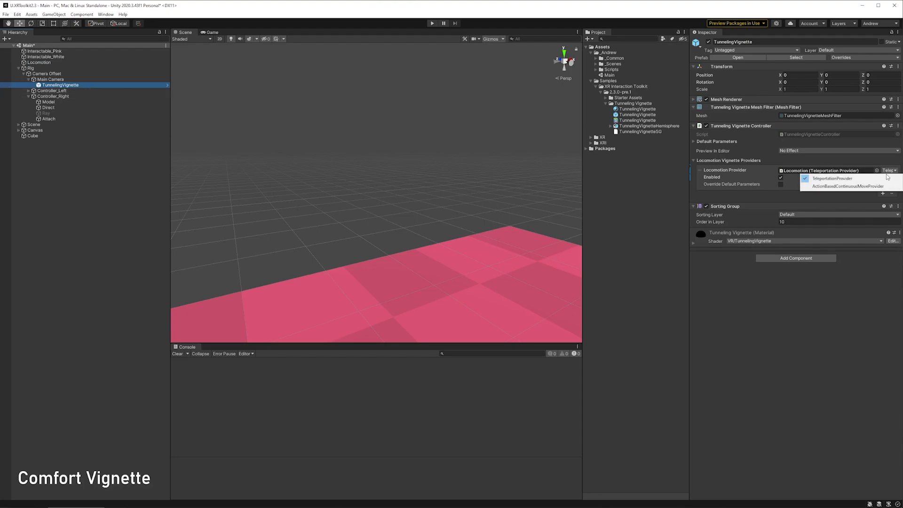
left_click(848, 186)
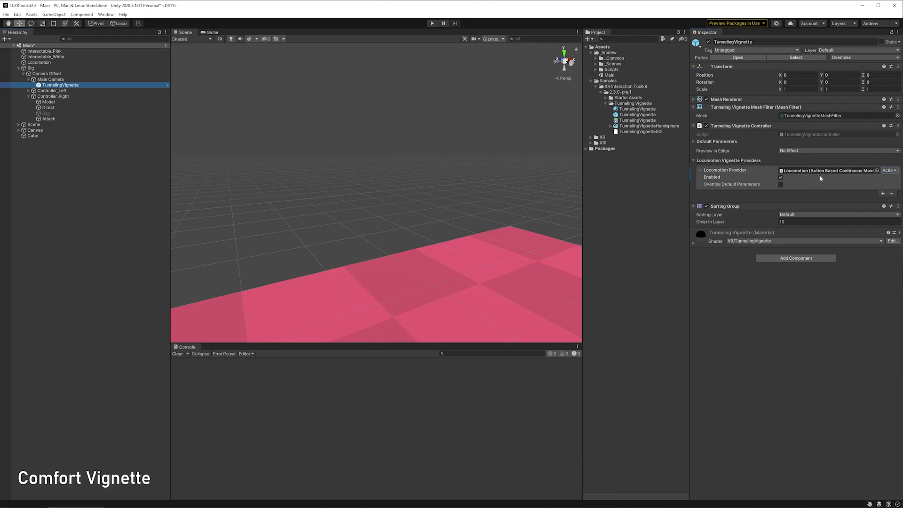
left_click(433, 23)
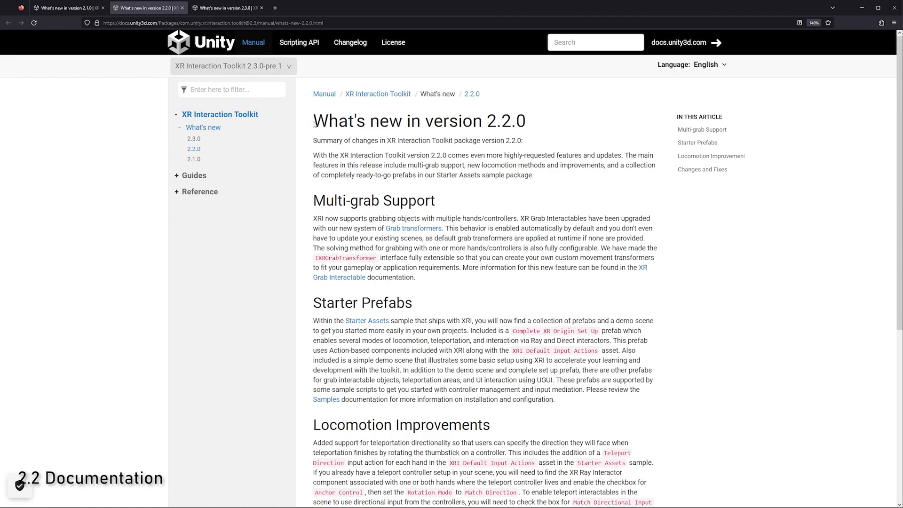
Review the "What's new in version 2.2.0" documentation page in the browser, highlighting its multi-grab, starter prefab and locomotion headings
left_click_drag(313, 124, 526, 126)
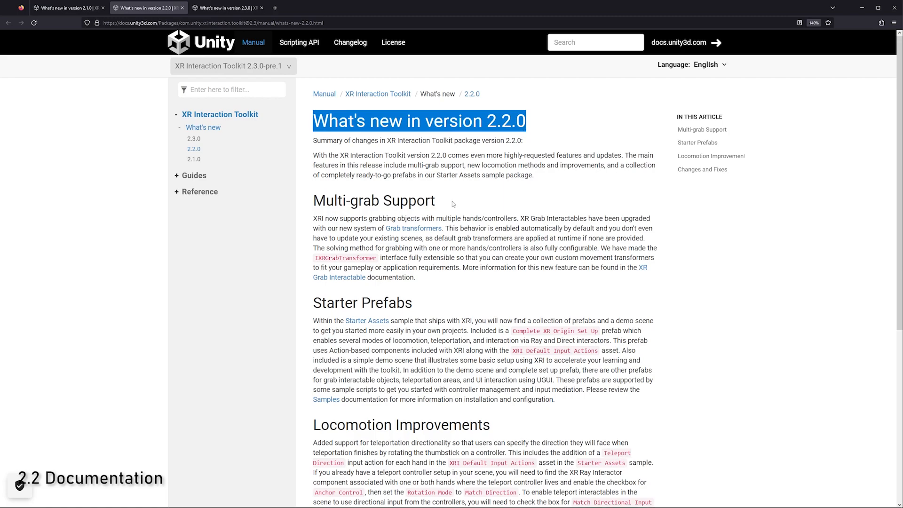
left_click_drag(314, 201, 442, 204)
left_click(441, 204)
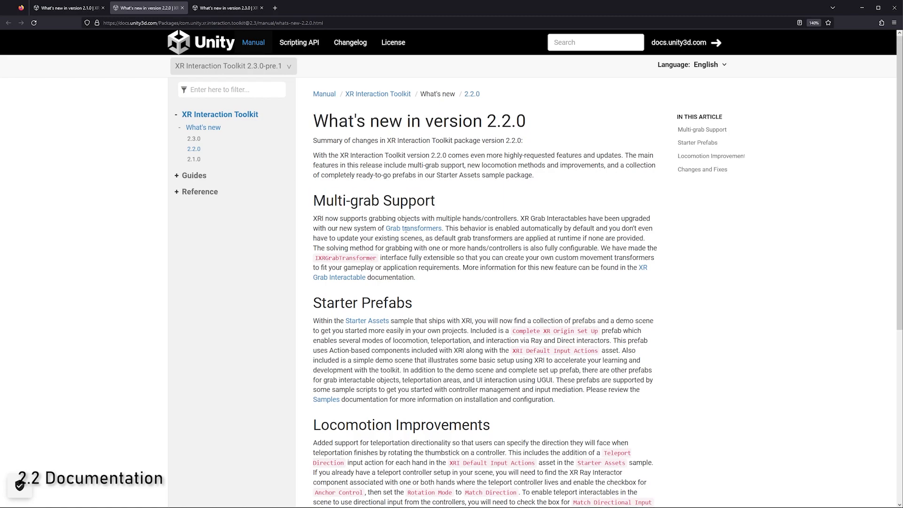
left_click_drag(313, 303, 413, 304)
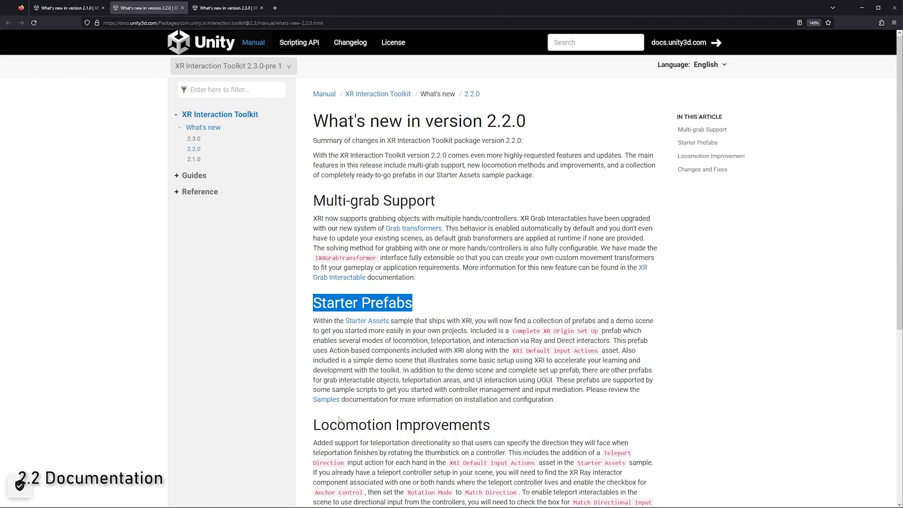
left_click_drag(314, 426, 491, 426)
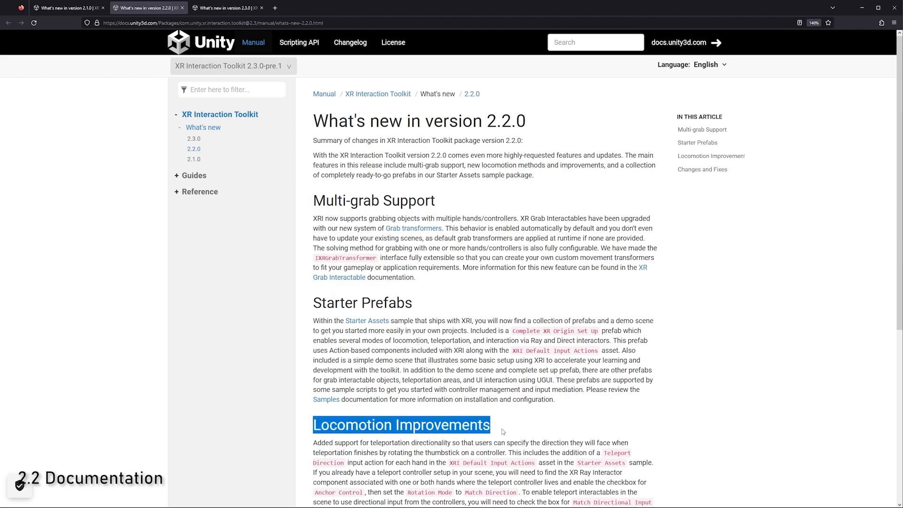
left_click(706, 318)
left_click_drag(897, 131, 898, 182)
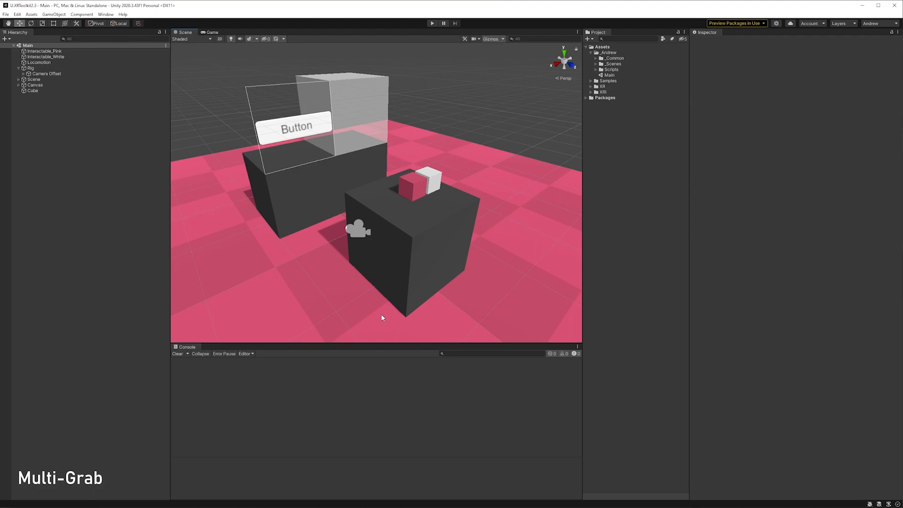
Run the scene with Interactable_Pink selected to examine its runtime XR General Grab Transformer settings, and leave play mode
left_click(418, 194)
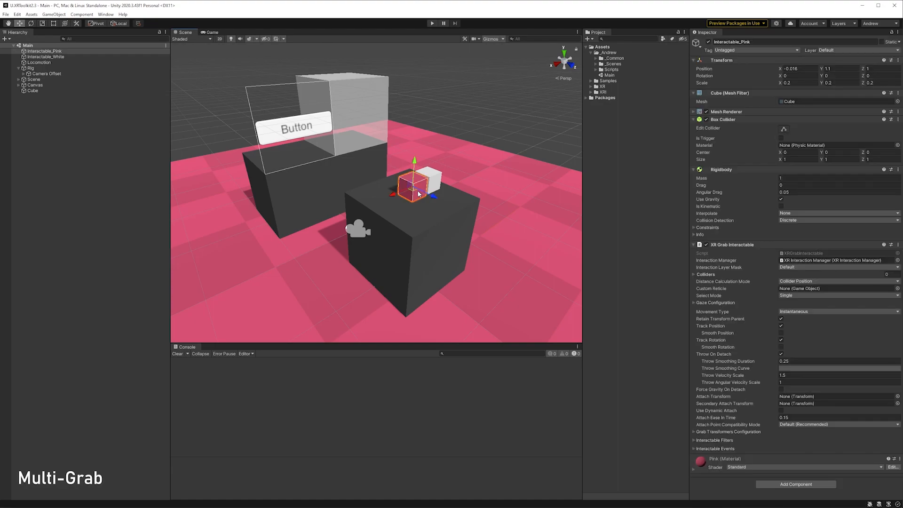
left_click(432, 24)
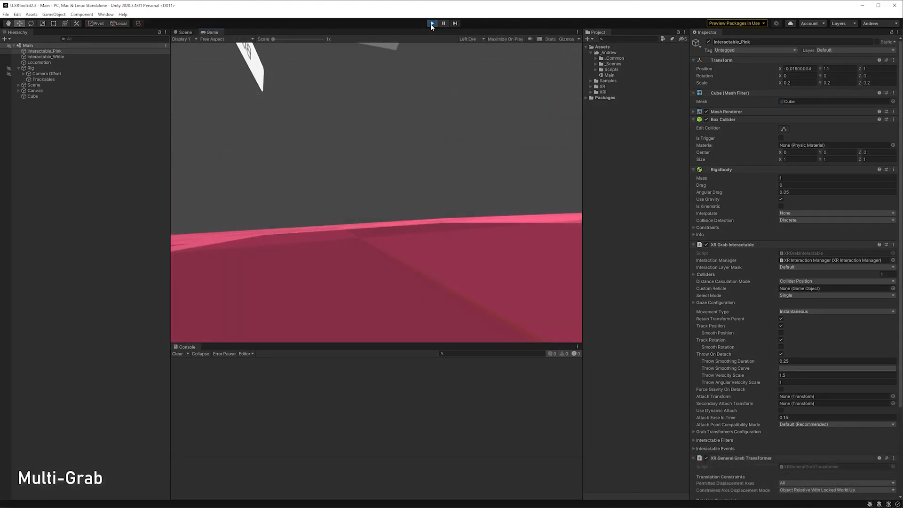
left_click_drag(899, 91, 899, 181)
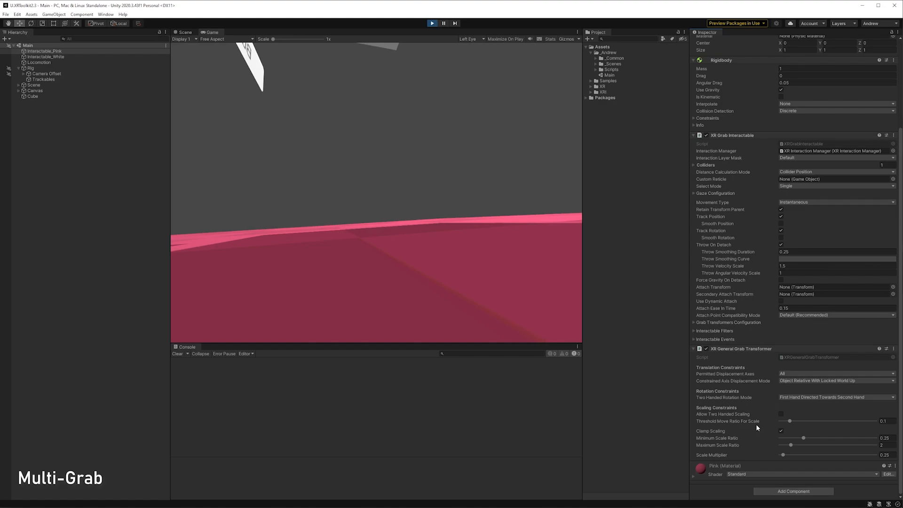
left_click(432, 23)
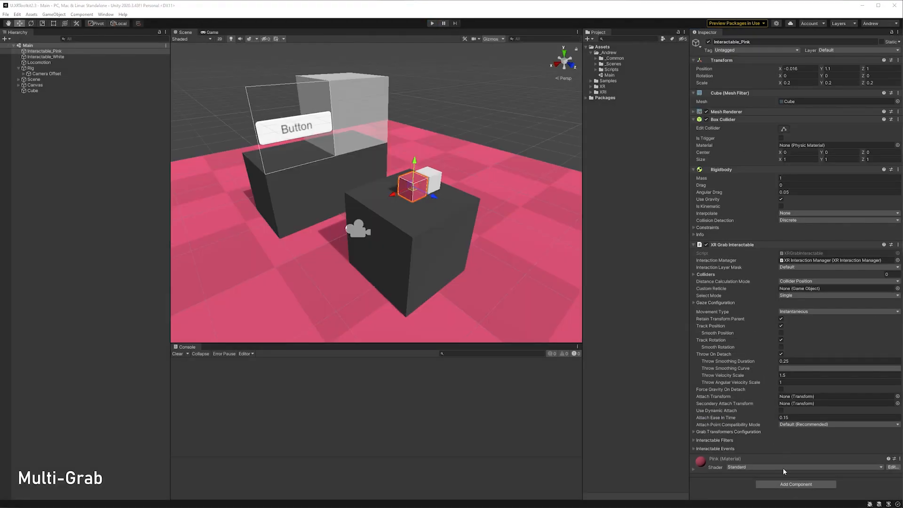
Add an XR Dual Grab Free Transformer component to Interactable_Pink
left_click(782, 485)
type("tran")
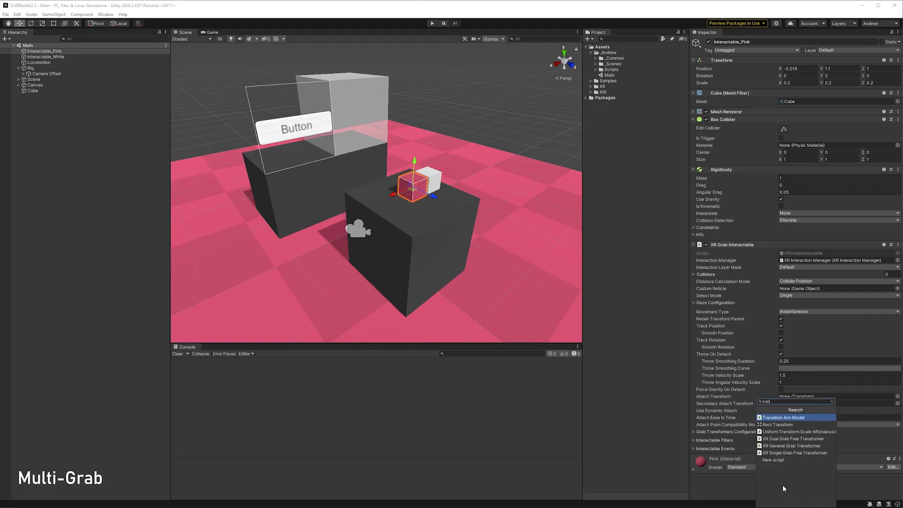
type("sform")
key("Down")
key("Down")
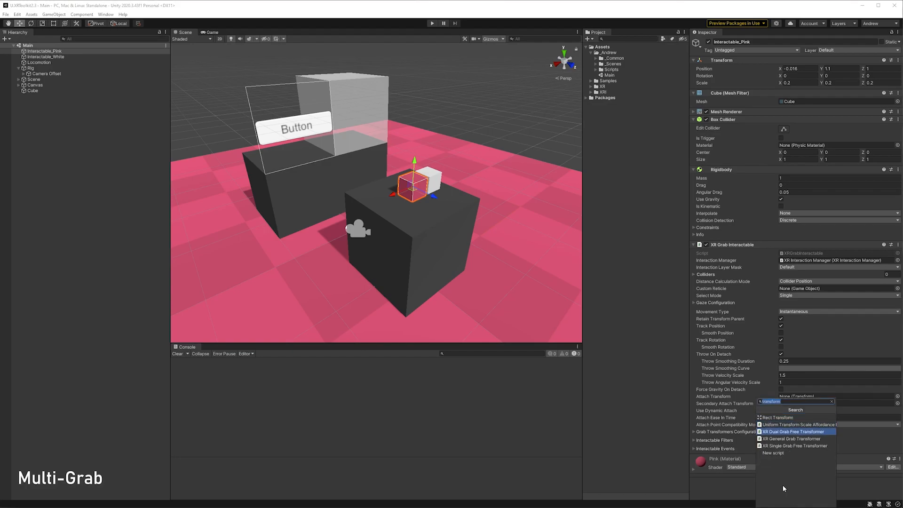
key("Return")
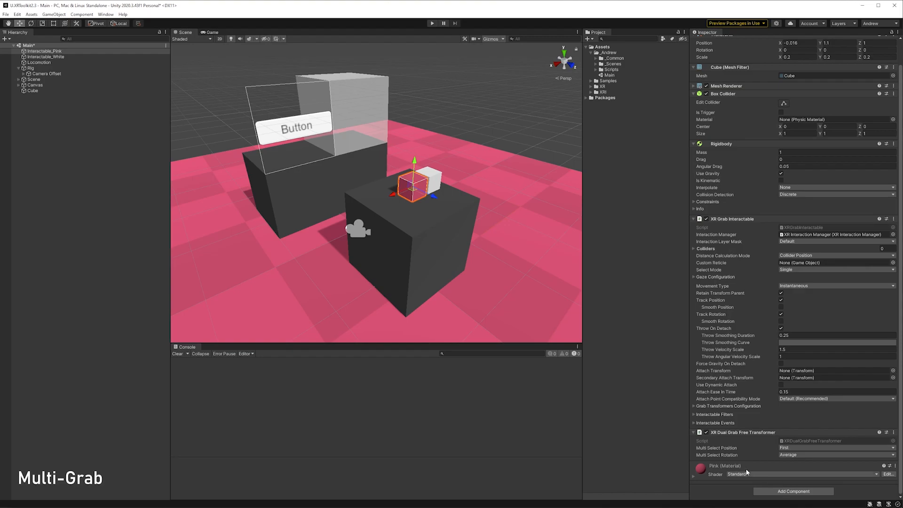
Set the dual grab transformer's Multi Select Position to Average and the XR Grab Interactable's Select Mode to Multiple
left_click(785, 448)
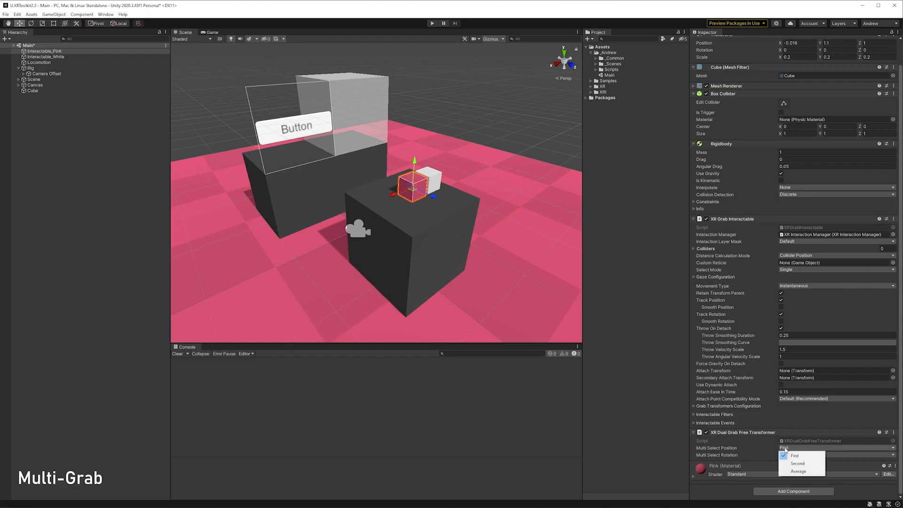
left_click(800, 470)
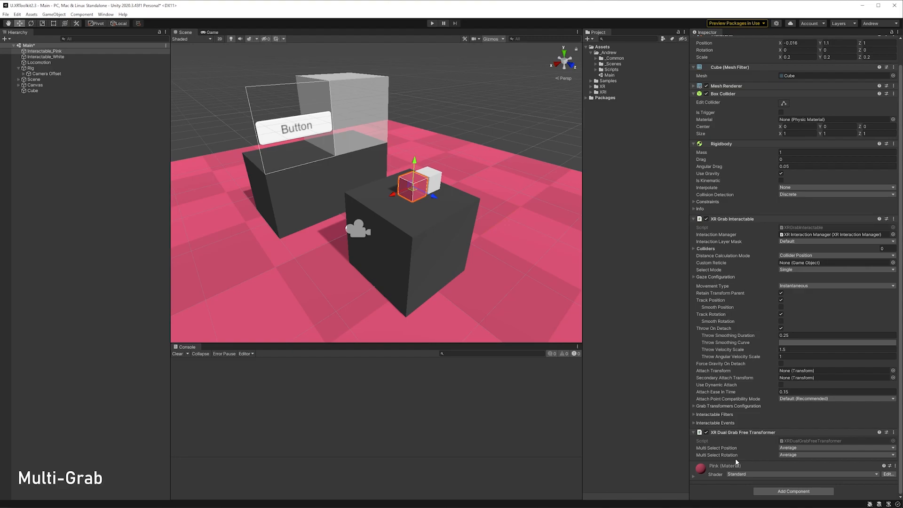
left_click(796, 271)
left_click(810, 286)
Run the scene to examine the pink cube's Grab Transformers Configuration and its multiple and single transformer lists, and leave play mode
left_click(432, 24)
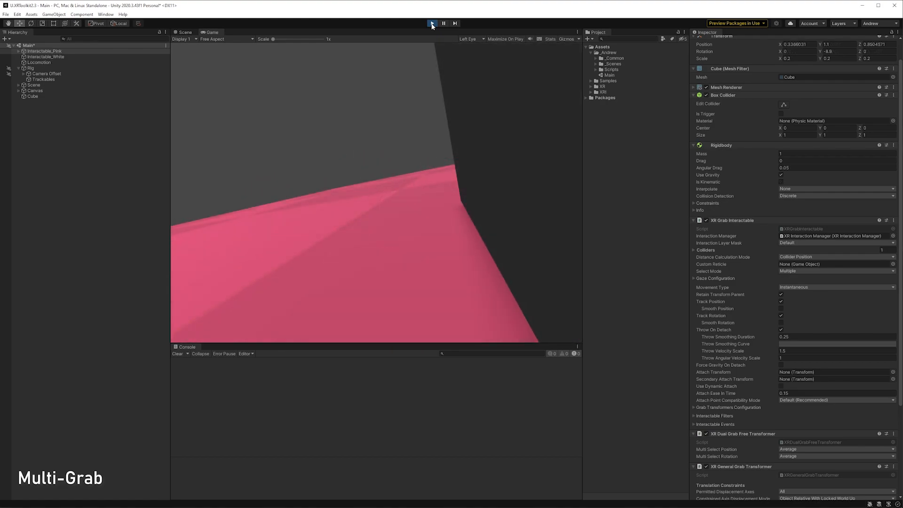
scroll(900, 197, "down", 3)
scroll(899, 197, "down", 2)
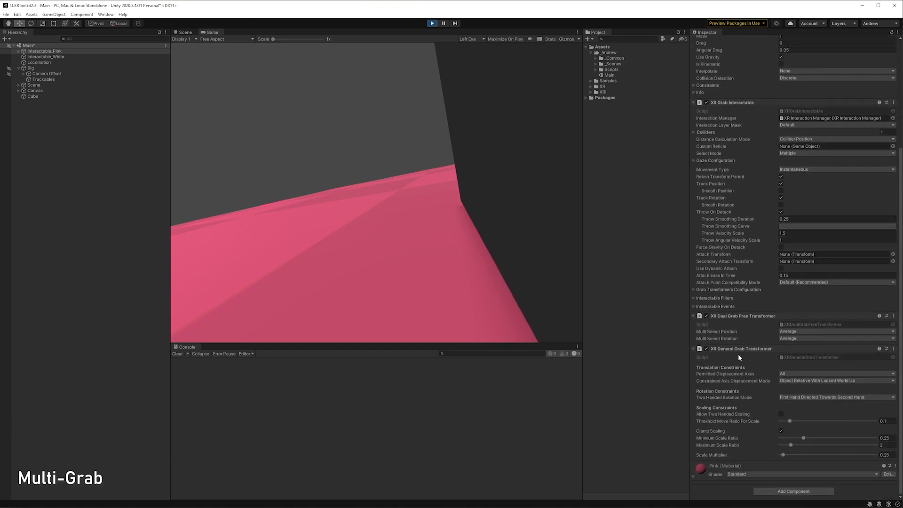
left_click(693, 289)
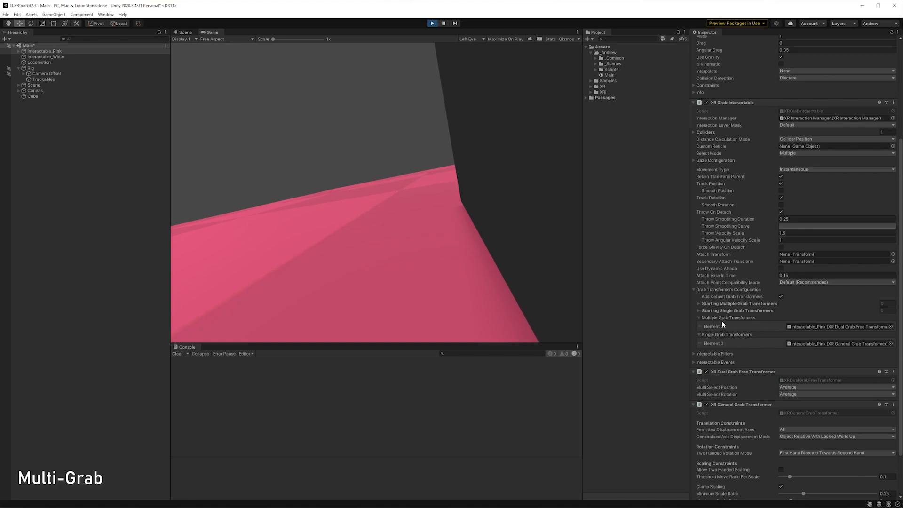
left_click(431, 24)
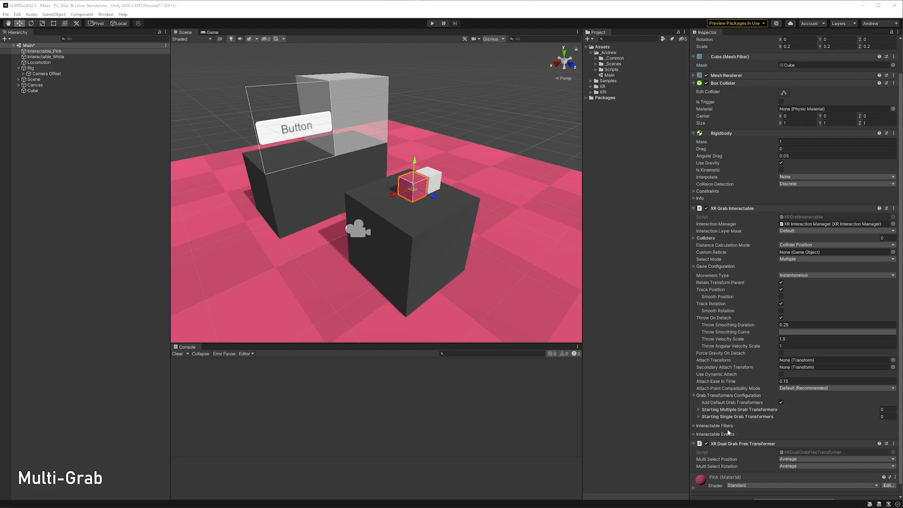
Add an entry to Starting Multiple Grab Transformers and assign the cube's XR Dual Grab Free Transformer to it
left_click(699, 409)
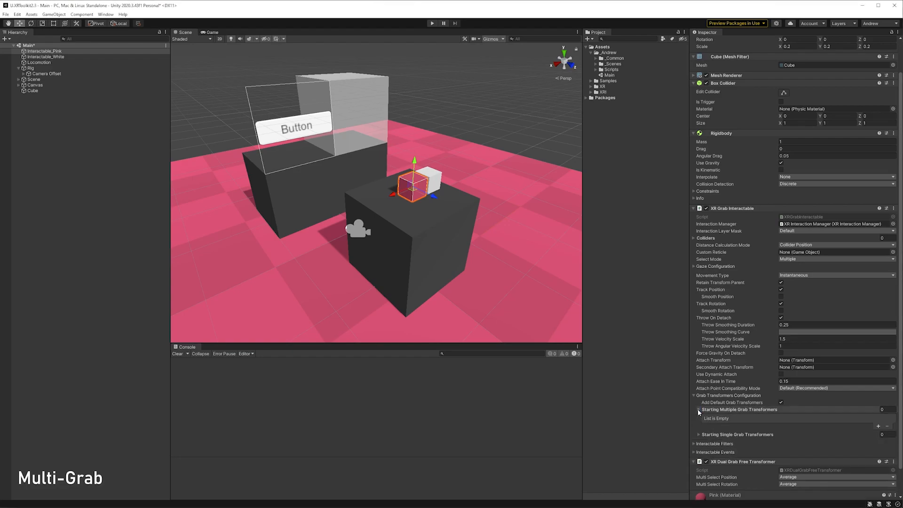
left_click(733, 434)
left_click(878, 425)
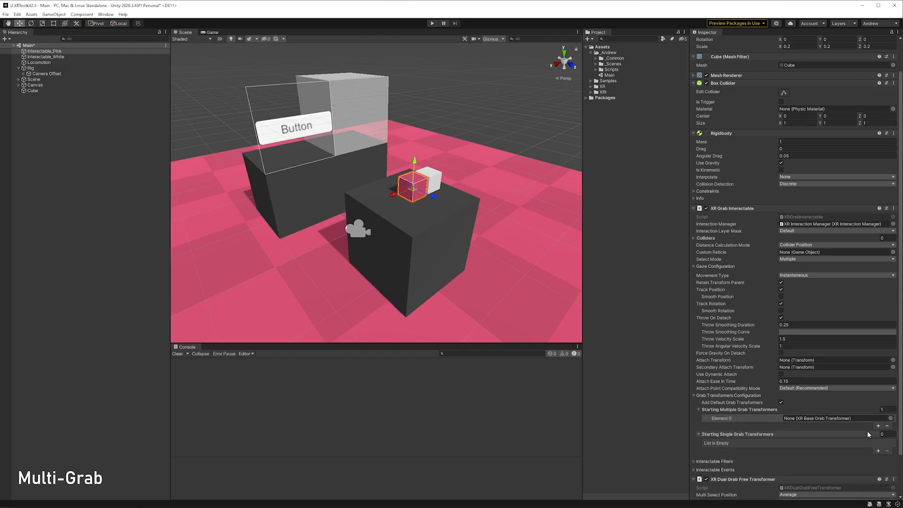
scroll(868, 435, "down", 3)
left_click_drag(804, 390, 812, 373)
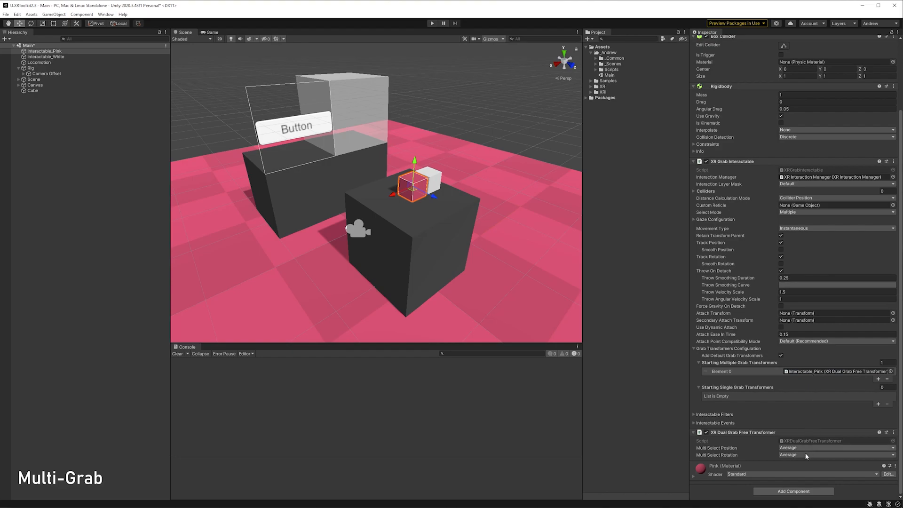
Add an XR General Grab Transformer component to Interactable_Pink and assign it to a new Starting Single Grab Transformers entry
left_click(783, 490)
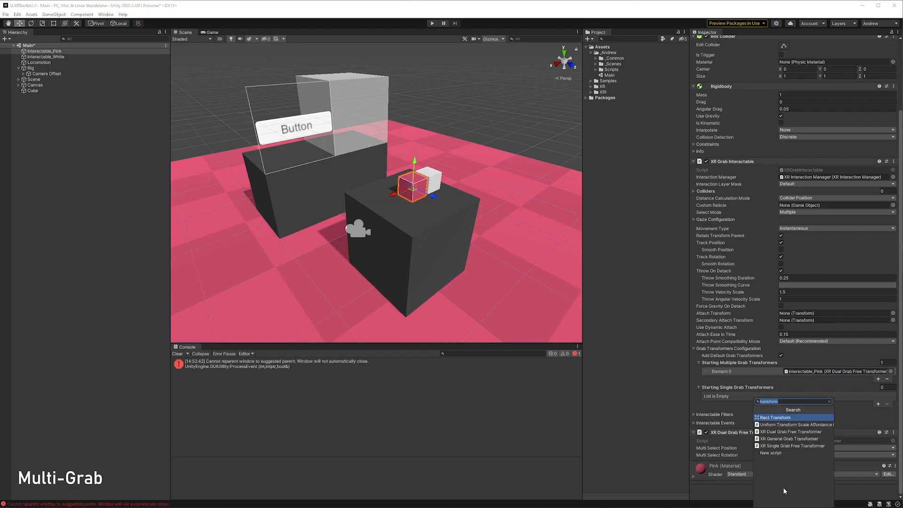
key("Down")
key("Down")
key("Down")
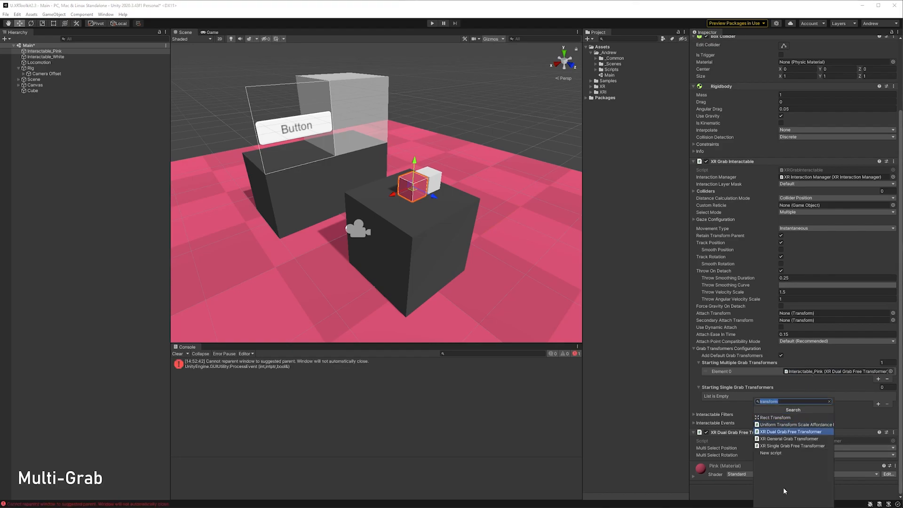
key("Return")
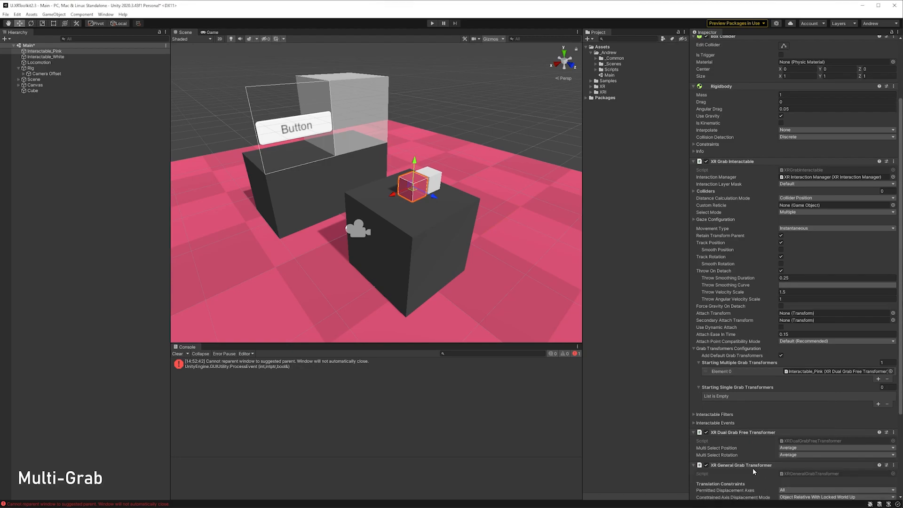
left_click(878, 404)
left_click_drag(757, 465, 823, 396)
scroll(738, 390, "down", 5)
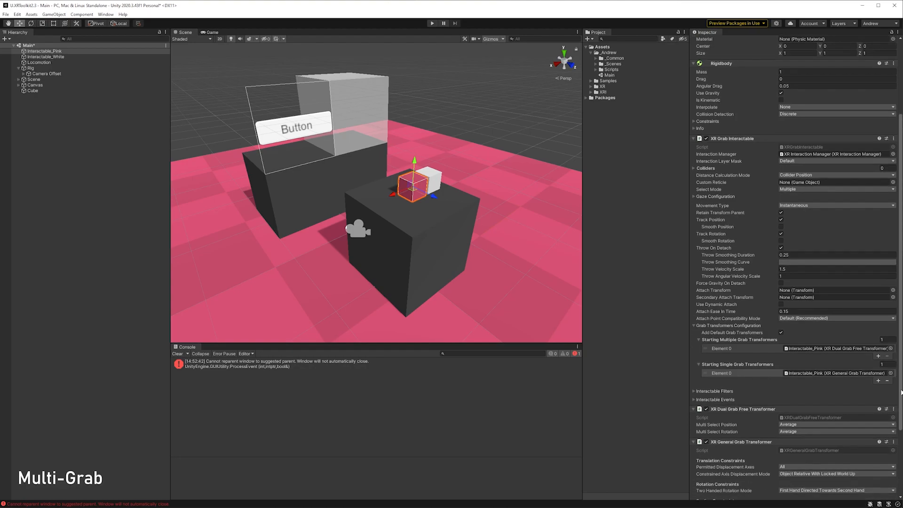
mouse_move(763, 430)
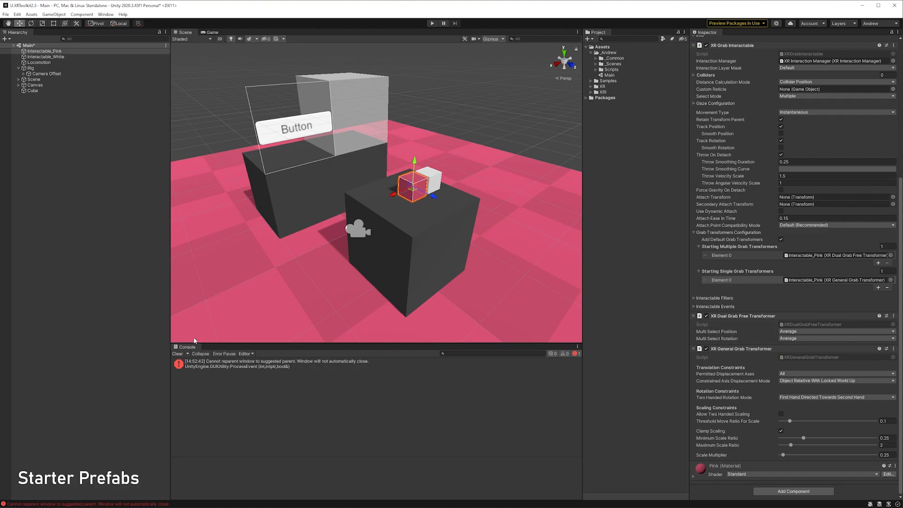
Clear the console and open the DemoScene from the XR Interaction Toolkit 2.3.0-pre.1 Starter Assets sample
left_click(177, 354)
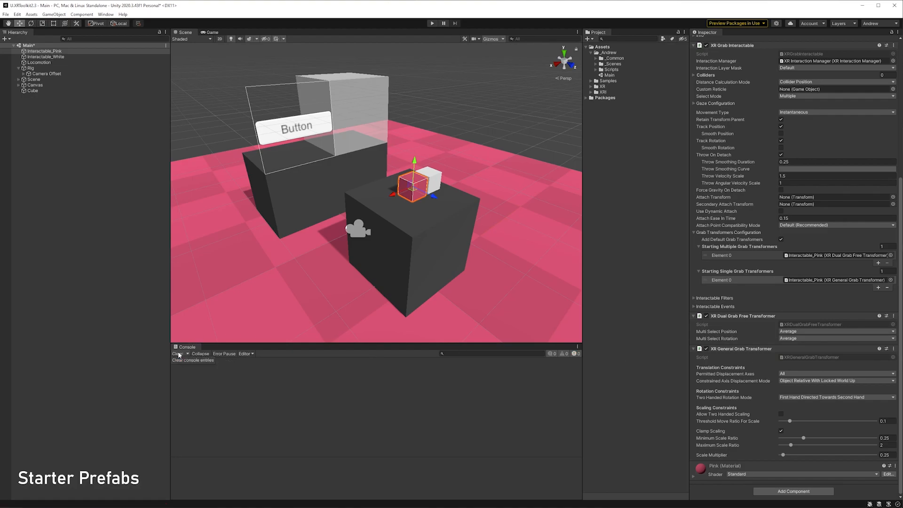
left_click(590, 81)
left_click(596, 86)
left_click(601, 92)
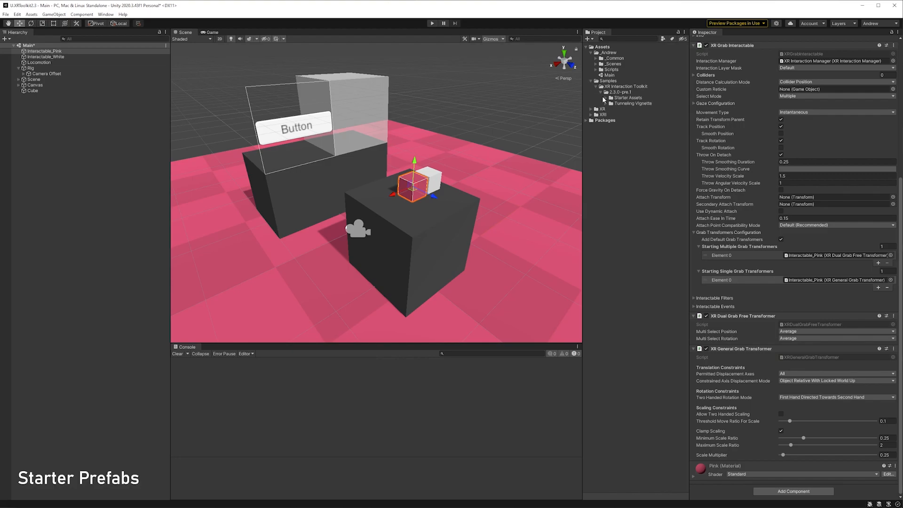
left_click(605, 99)
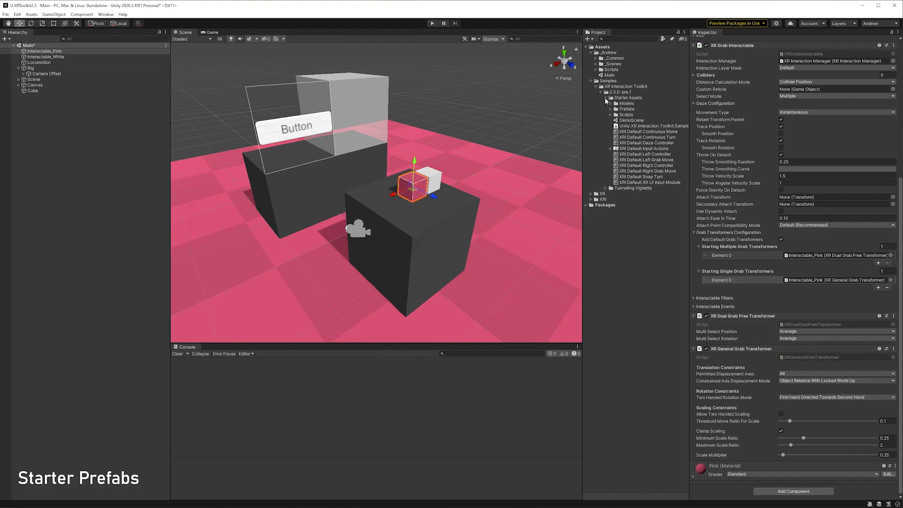
double_click(642, 120)
left_click(443, 273)
Examine the DemoScene environment, including the grab and gaze interactable stations and the teleport area
right_click_drag(450, 246, 272, 204)
key("w")
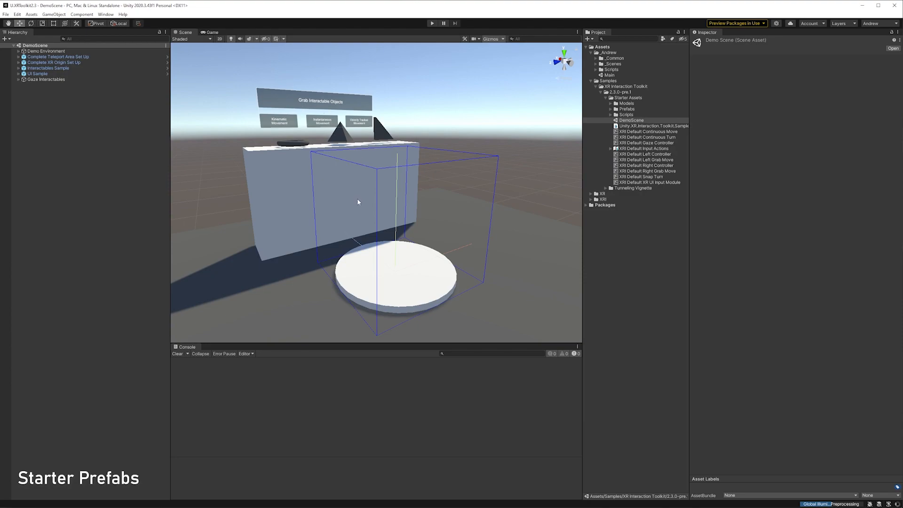
left_click_drag(357, 222, 494, 217, "alt")
right_click_drag(495, 217, 478, 254)
key("w")
key("e")
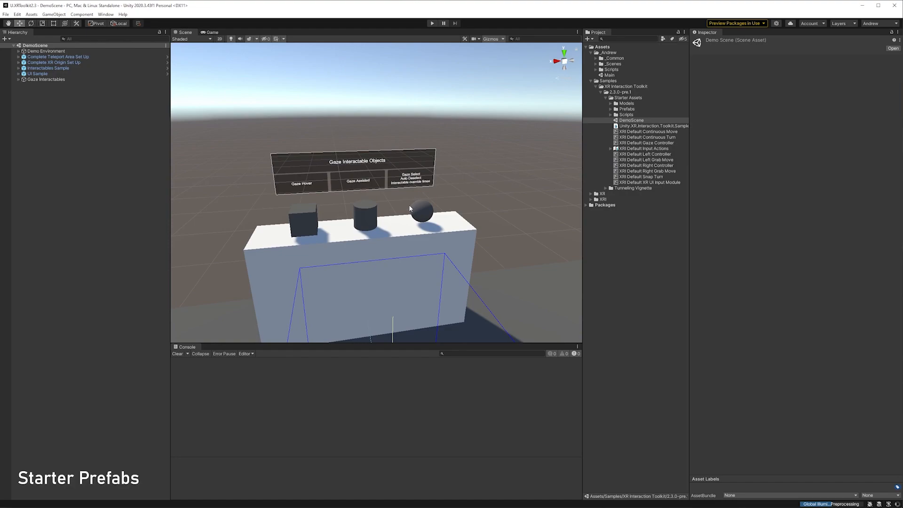
right_click_drag(345, 239, 507, 221)
key("w")
right_click_drag(333, 212, 556, 253)
key("e")
left_click(463, 267)
right_click_drag(435, 257, 681, 292)
right_click_drag(414, 231, 339, 168)
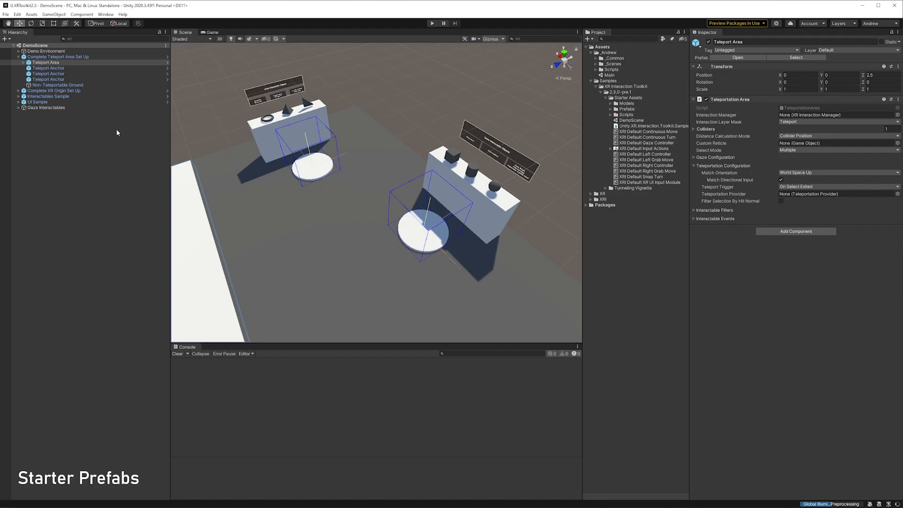
Expand the Complete XR Origin Set Up prefab to examine the interactors under the left and right hands
left_click(18, 91)
left_click(44, 91)
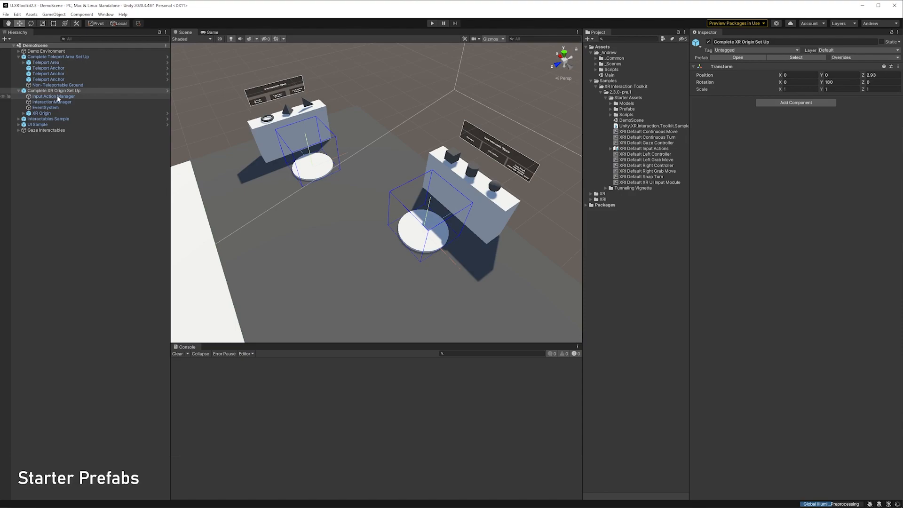
left_click(23, 113)
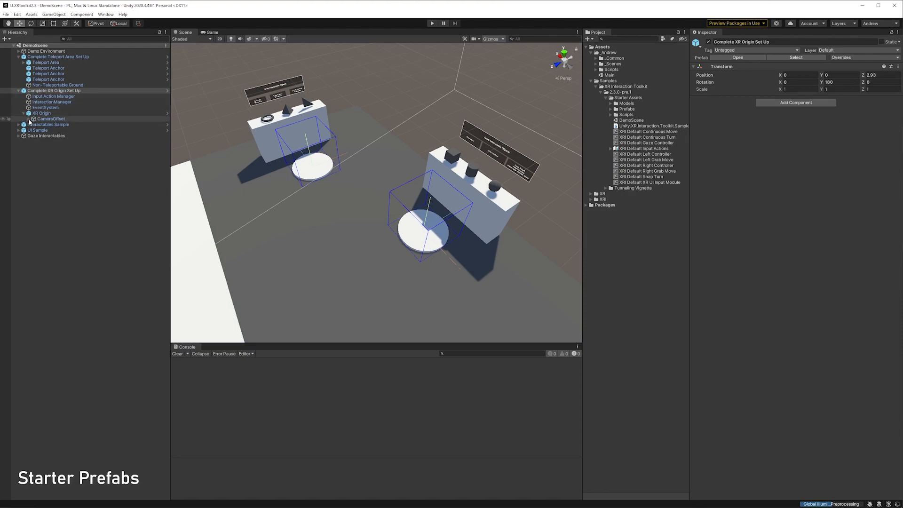
left_click(29, 119)
left_click(33, 130)
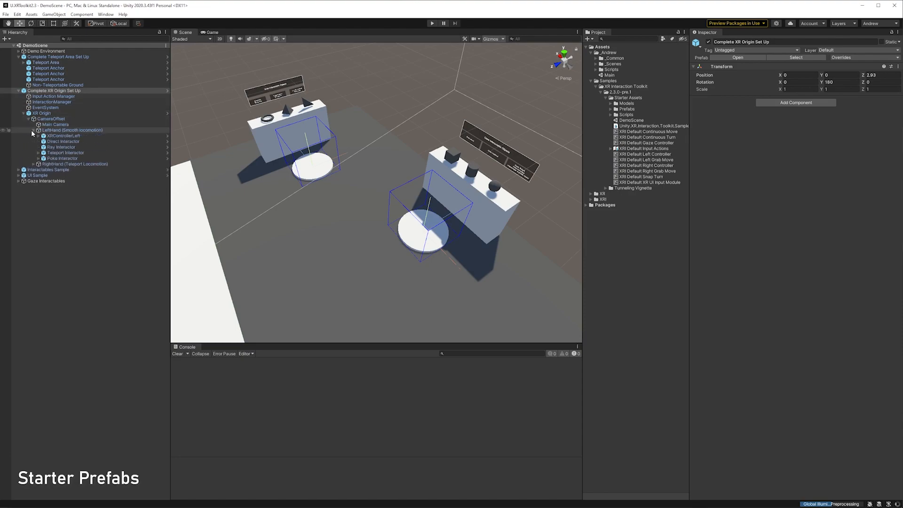
left_click(33, 164)
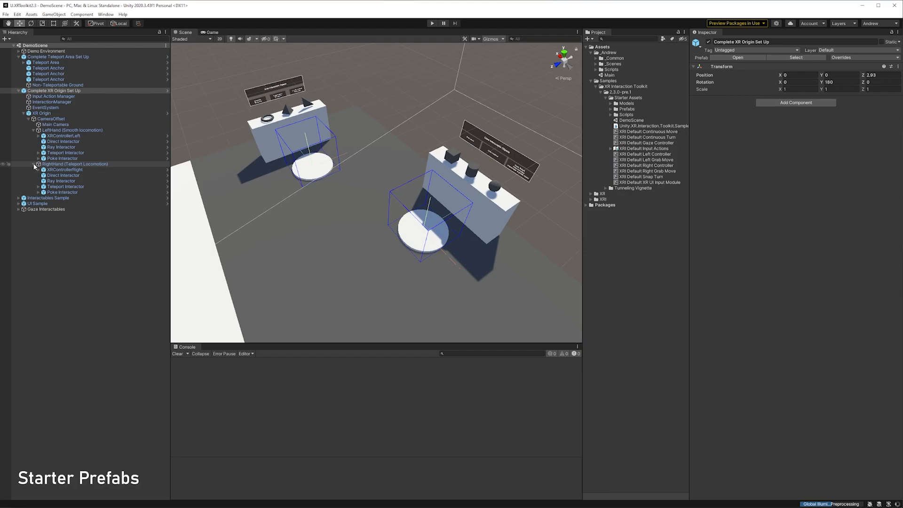
Inspect the XR Origin's locomotion components and the Action Based Controller Manager on RightHand (Teleport Locomotion)
left_click(89, 57)
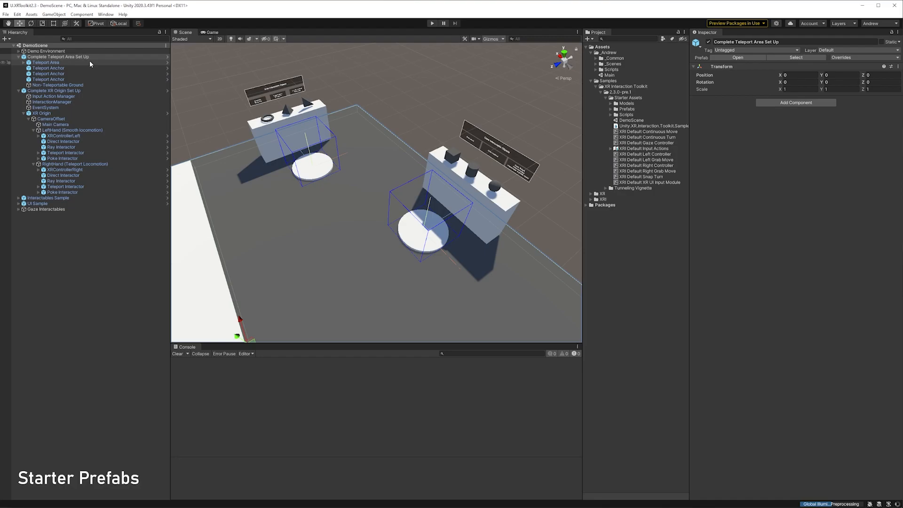
left_click(86, 90)
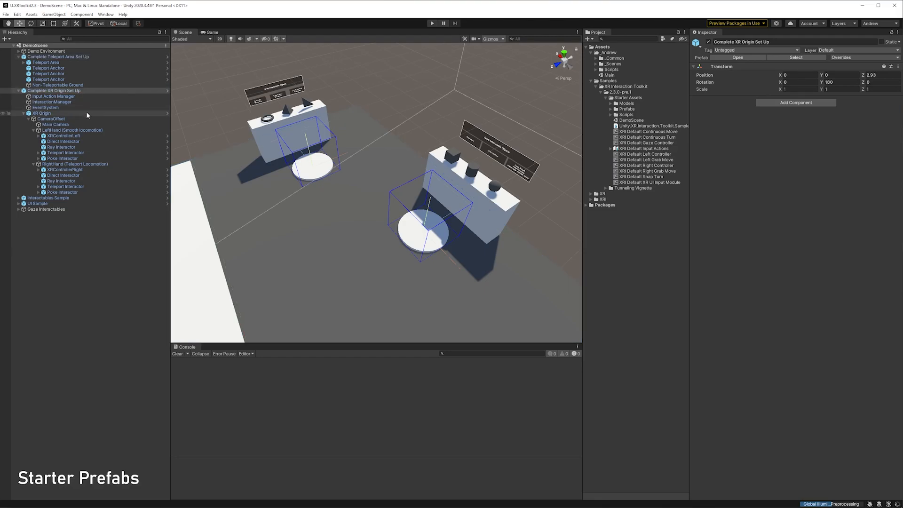
left_click(85, 112)
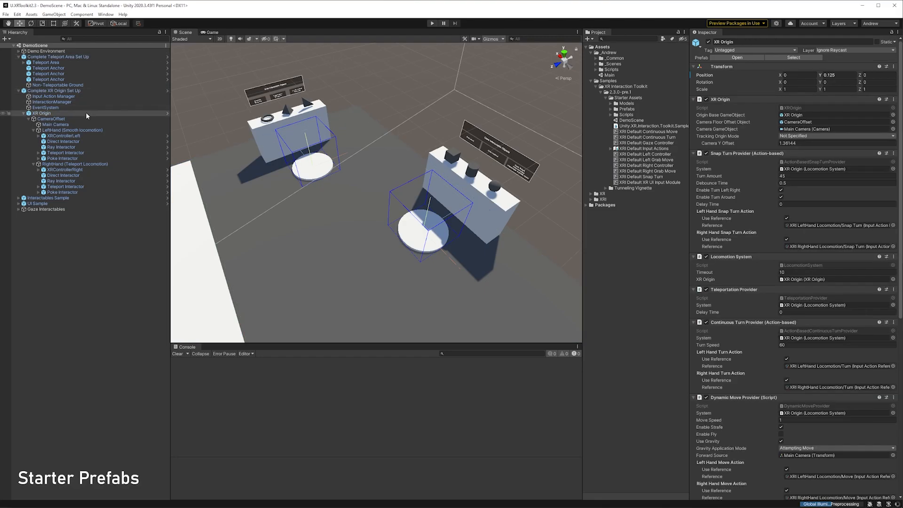
left_click(115, 163)
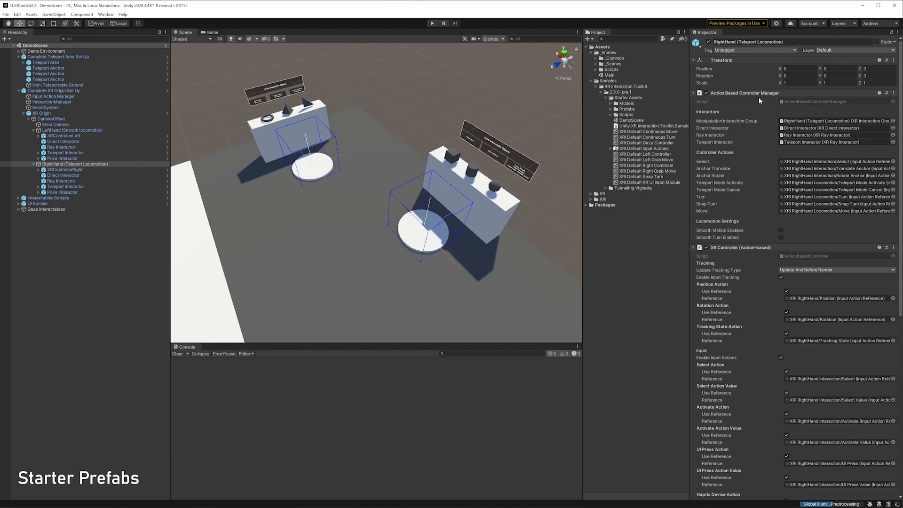
mouse_move(718, 142)
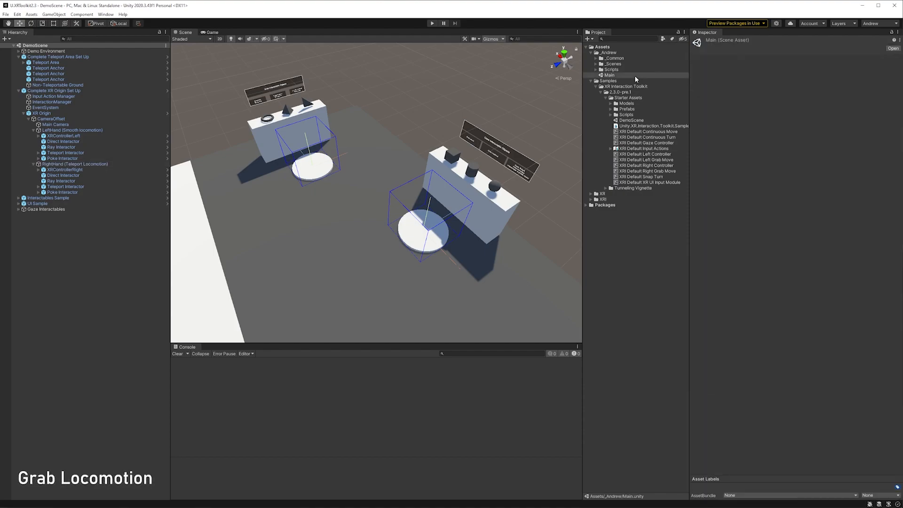
Open the Main scene and add a Grab Move Provider component to the Locomotion object
double_click(617, 75)
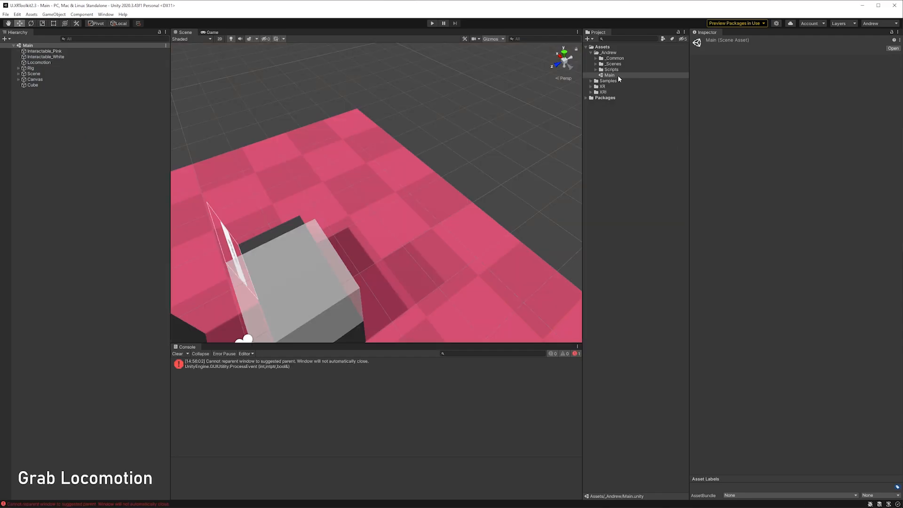
left_click(78, 62)
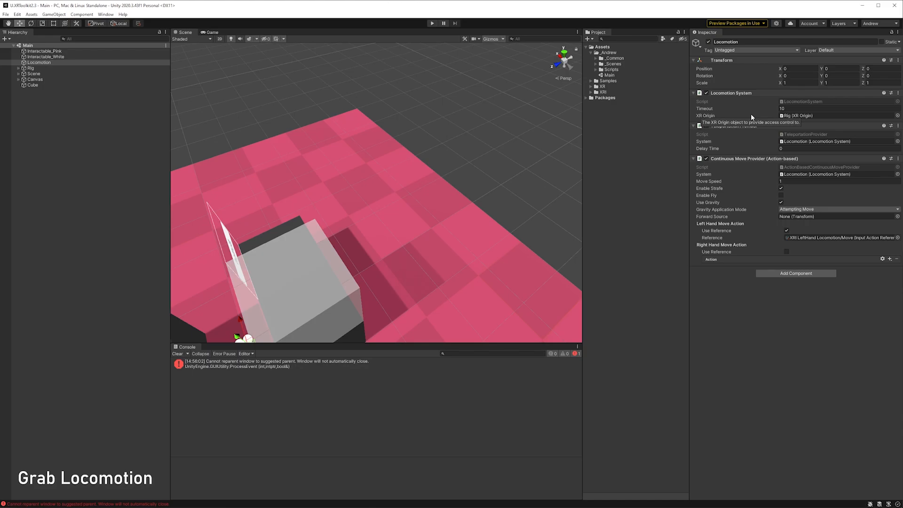
left_click(785, 273)
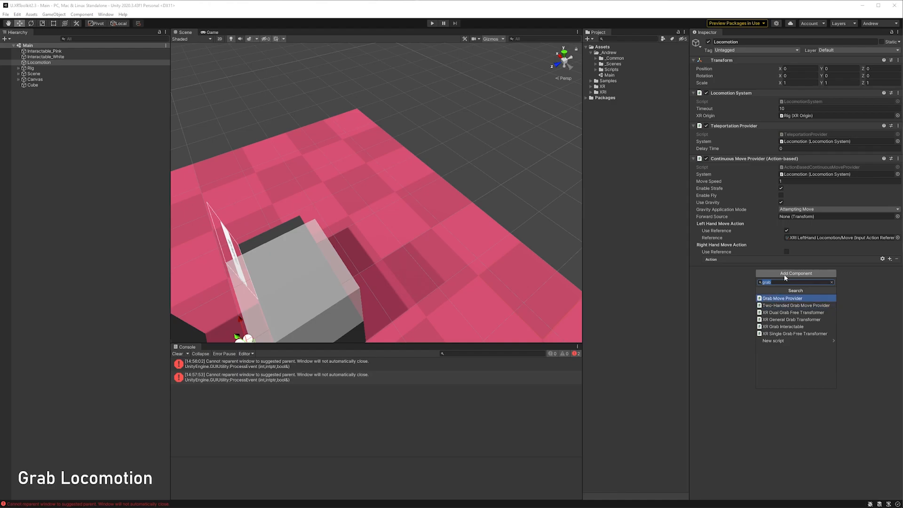
key("Return")
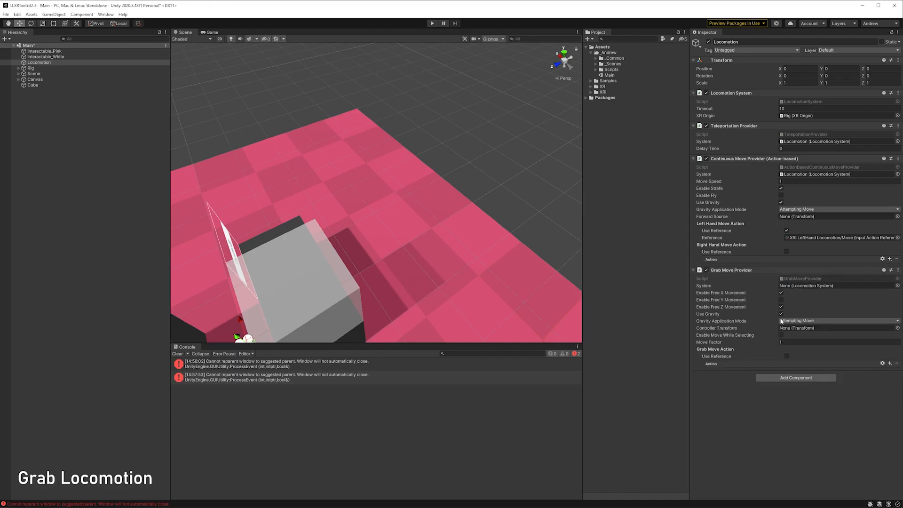
Run the scene to examine the Grab Move Provider's System and Controller Transform references, and leave play mode
mouse_move(727, 330)
left_click(432, 23)
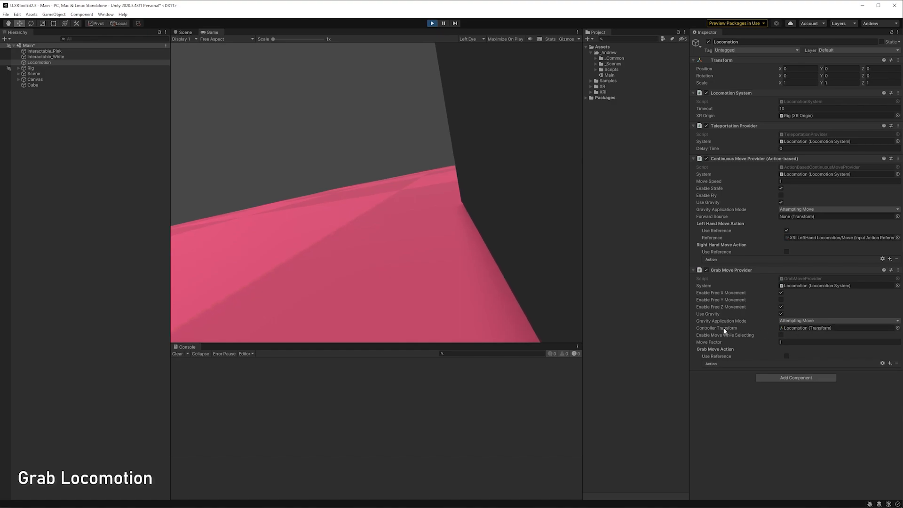
left_click(430, 23)
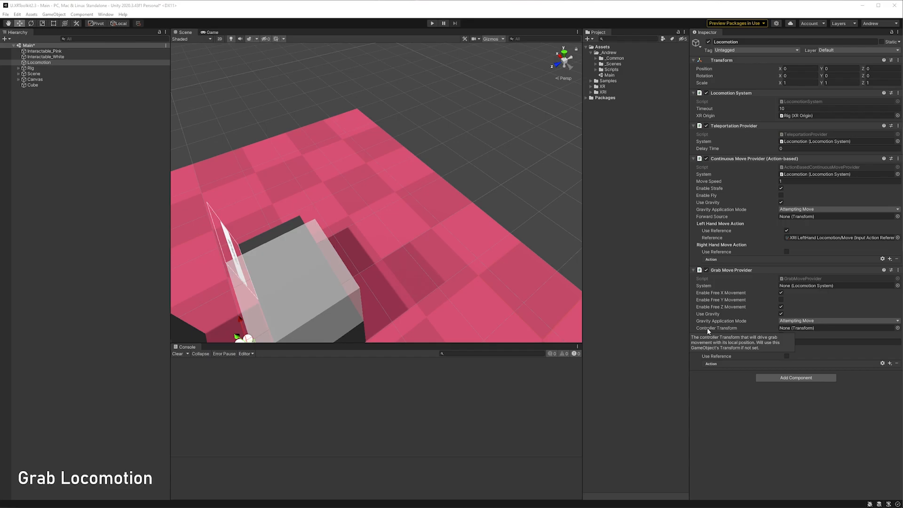
Assign Controller_Right from the Rig's Camera Offset as the Grab Move Provider's Controller Transform
left_click(18, 68)
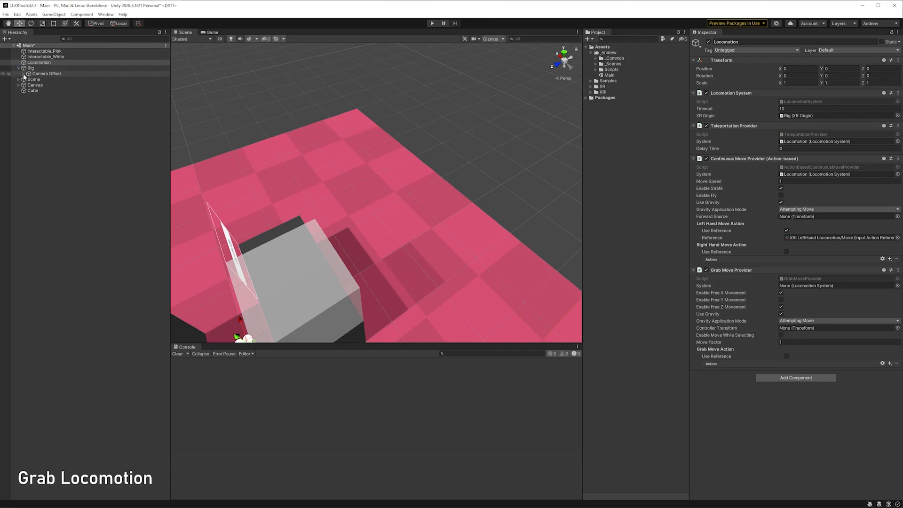
left_click(24, 73)
left_click_drag(71, 90, 793, 328)
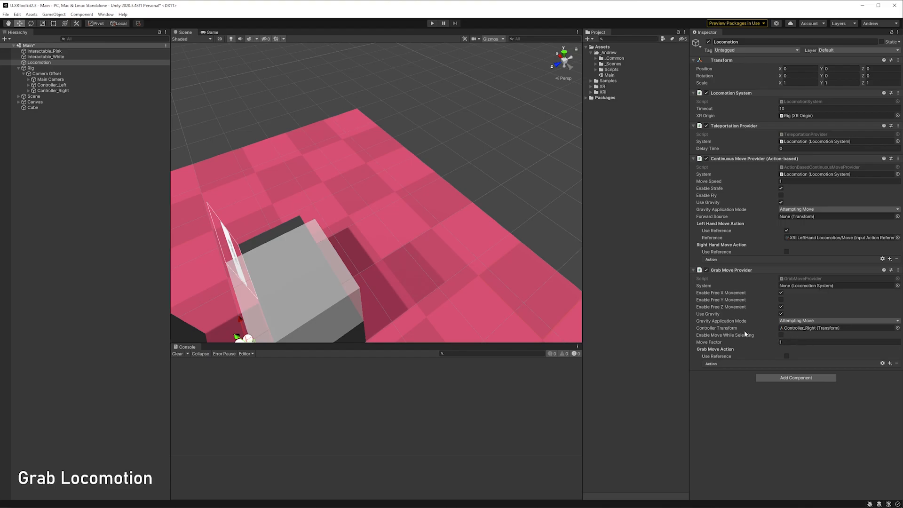
Enable Use Reference for the Grab Move Action and assign XRI RightHand Locomotion/Grab Move to it
left_click(786, 356)
left_click(897, 364)
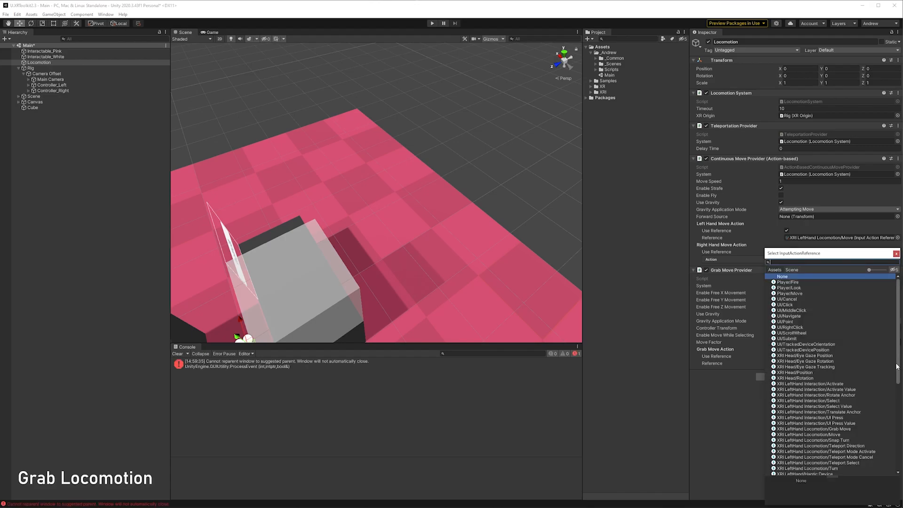
type("grab")
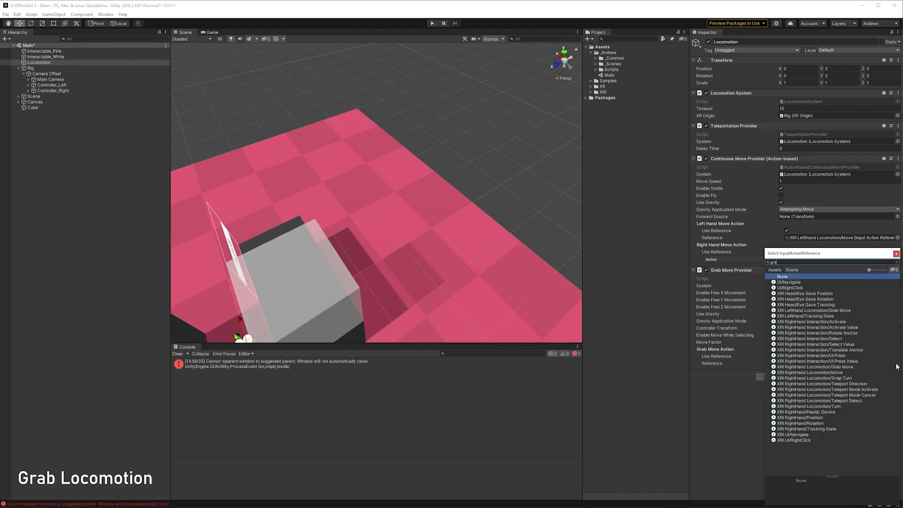
key("Down")
key("Down")
key("Return")
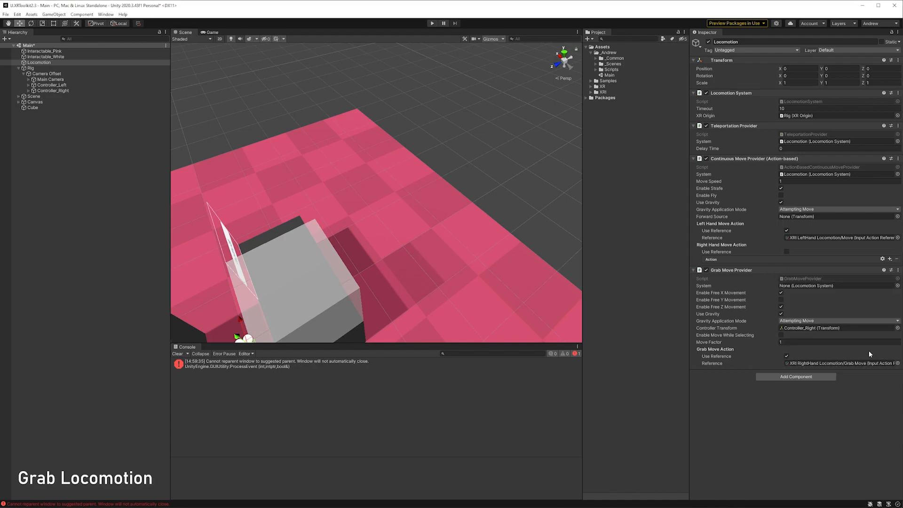
Check the right-hand Grab Move action's binding in XRI Default Input Actions and test the grab movement in play mode
double_click(820, 363)
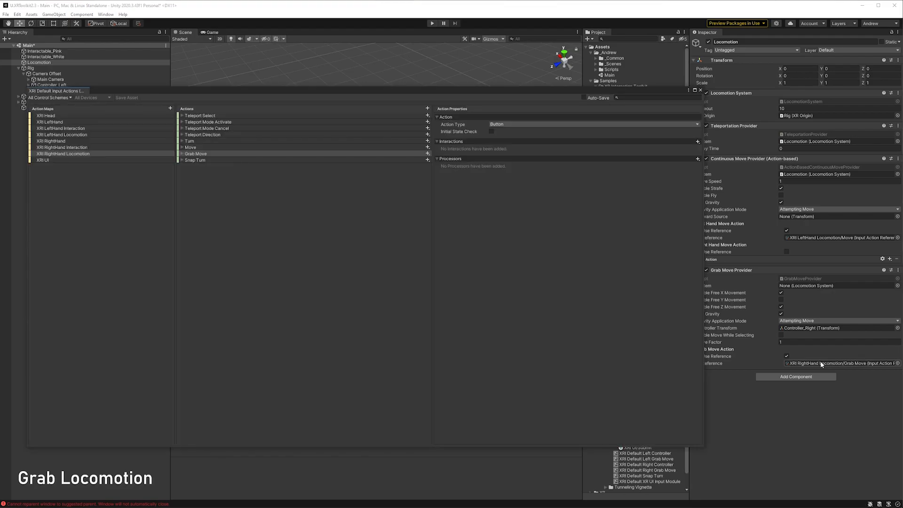
left_click(182, 153)
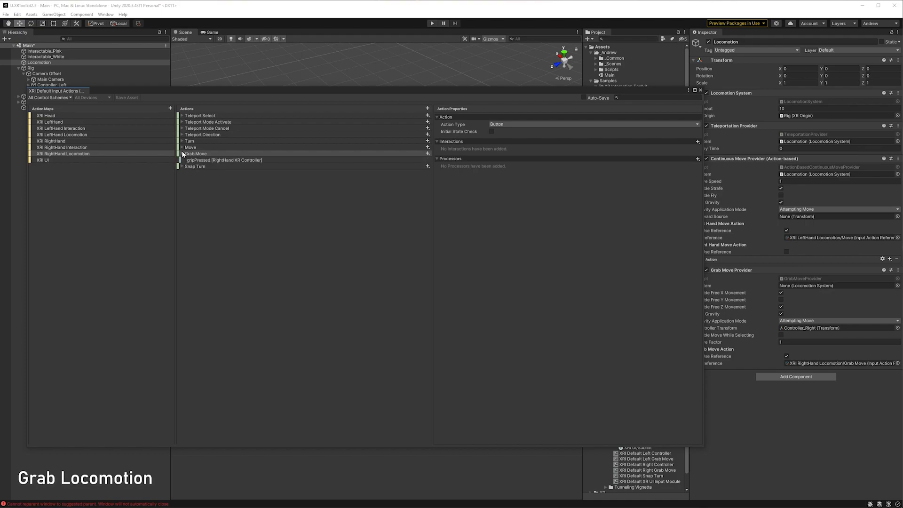
left_click(220, 161)
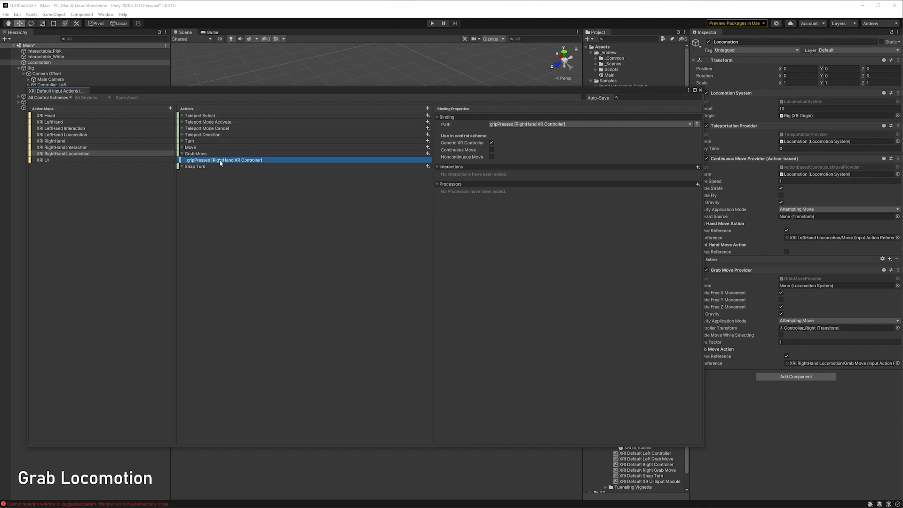
left_click(700, 89)
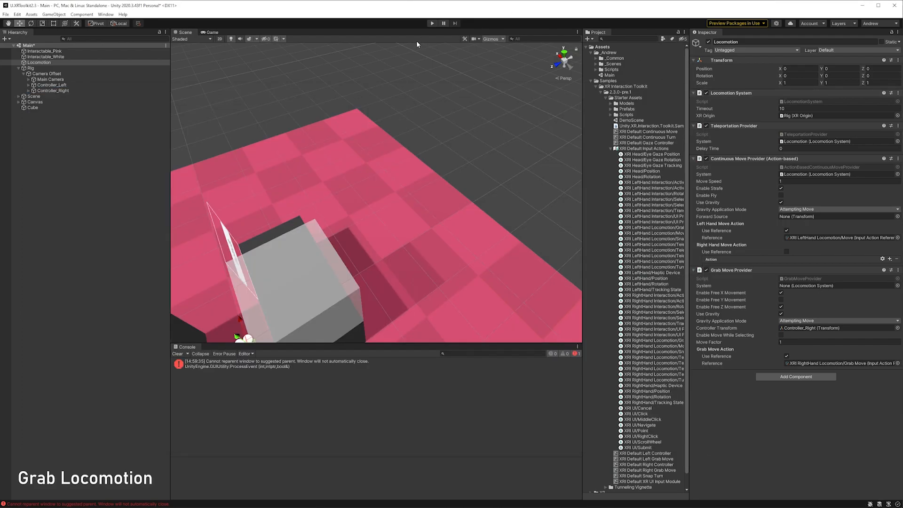
left_click(429, 24)
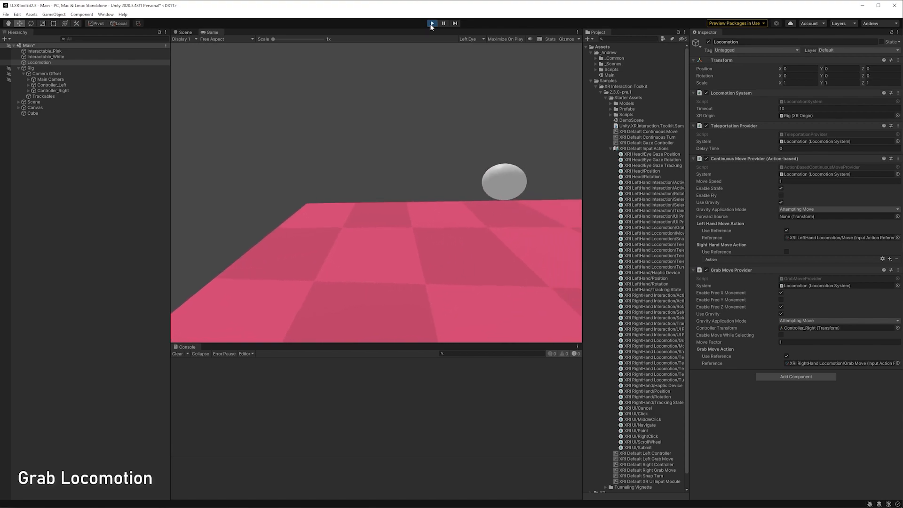
left_click(432, 24)
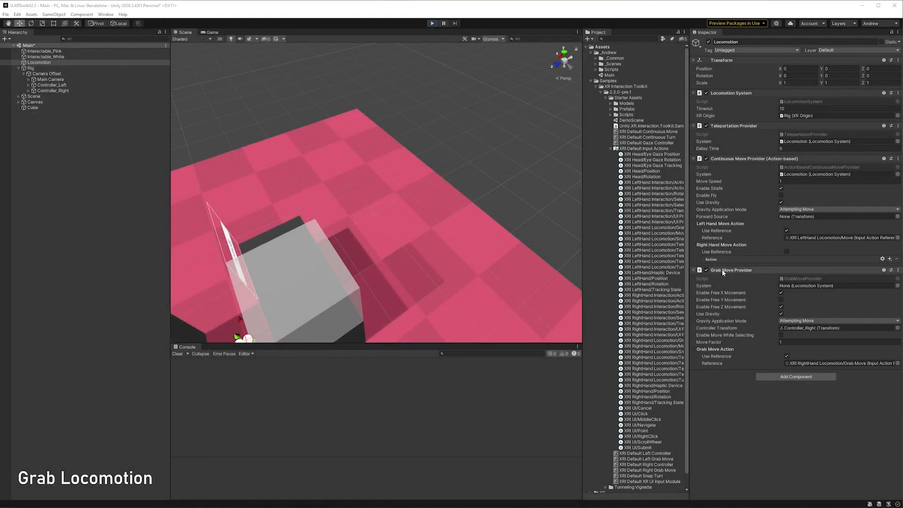
Add a second Grab Move Provider with Controller_Left as its Controller Transform, and assign the Locomotion System to both providers
left_click(783, 377)
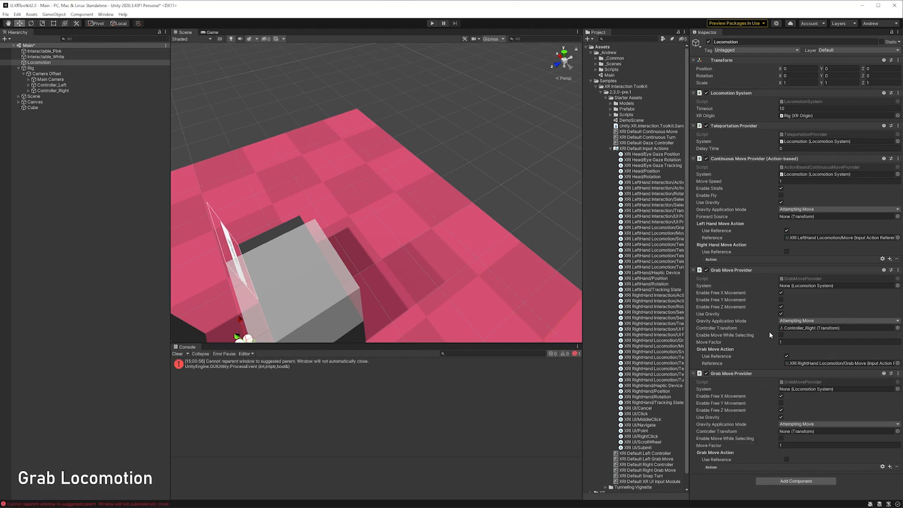
left_click_drag(729, 93, 820, 390)
left_click_drag(61, 85, 846, 432)
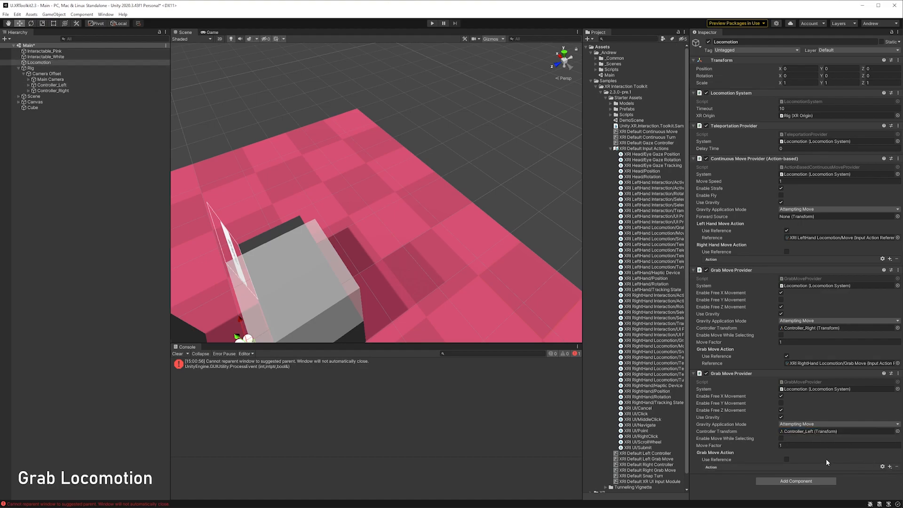
Enable Use Reference on the second Grab Move Provider and assign XRI LeftHand Locomotion/Grab Move as its Grab Move Action
left_click(786, 459)
left_click(897, 467)
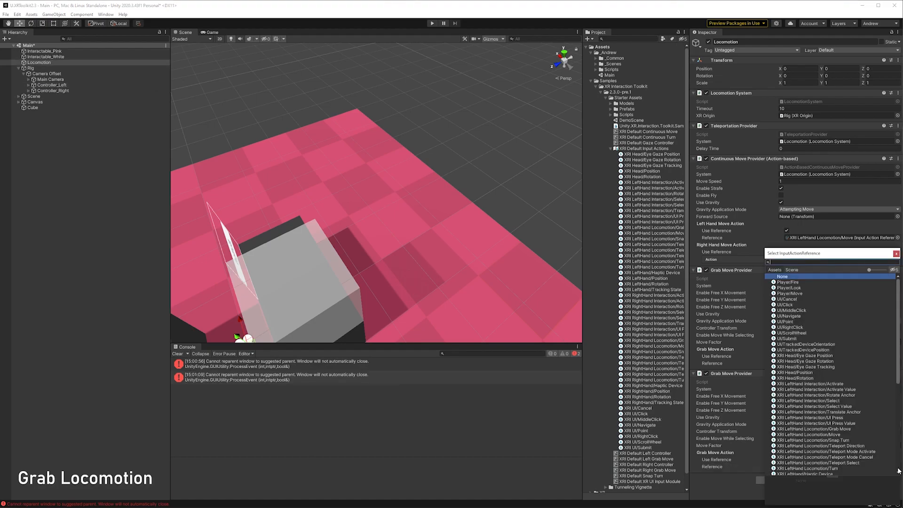
type("move")
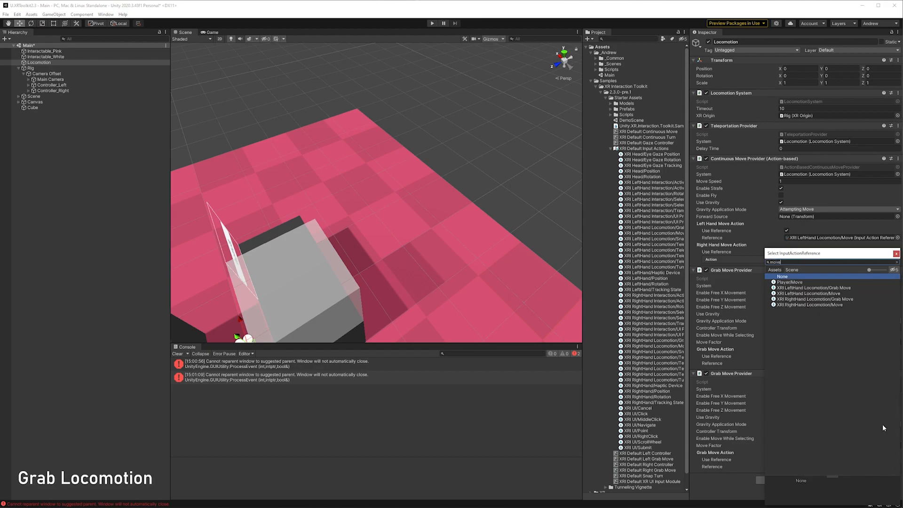
key("Down")
key("Down")
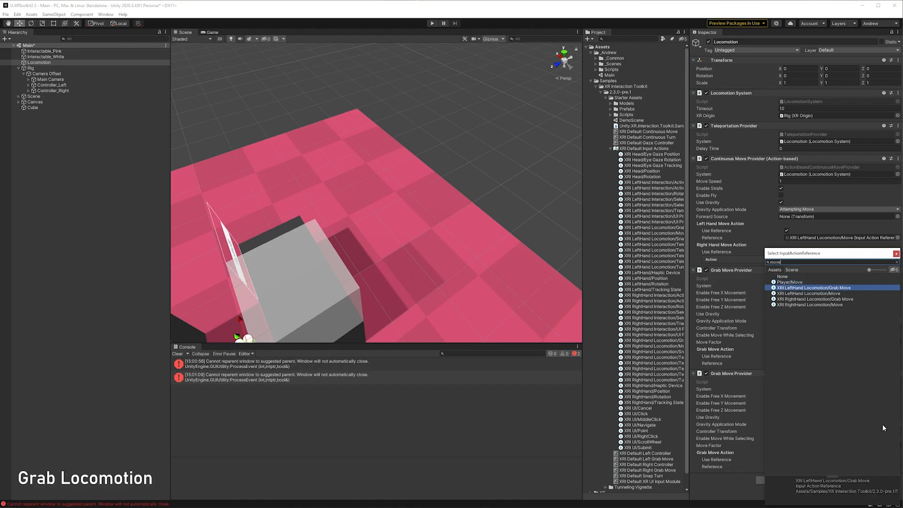
key("Return")
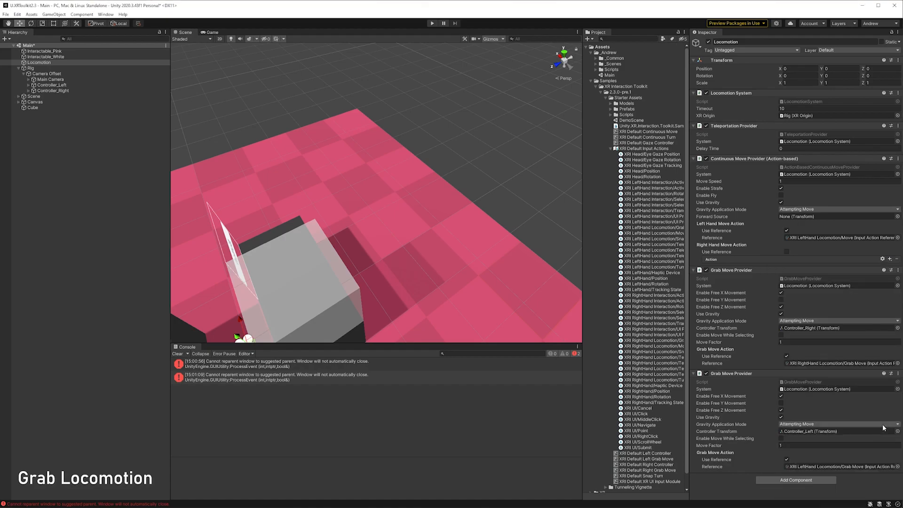
Collapse the Locomotion System, Teleportation Provider and Continuous Move Provider components and add a Two-Handed Grab Move Provider to Locomotion
left_click(692, 158)
left_click(692, 125)
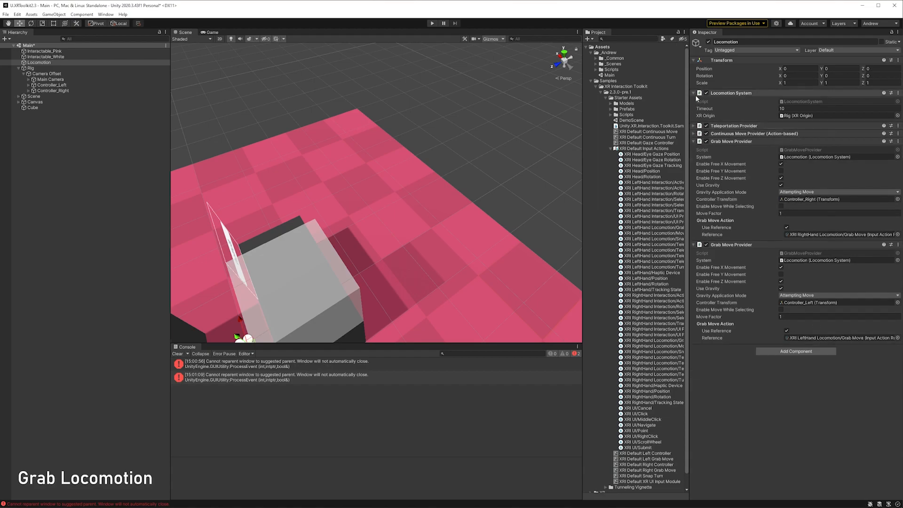
left_click(694, 94)
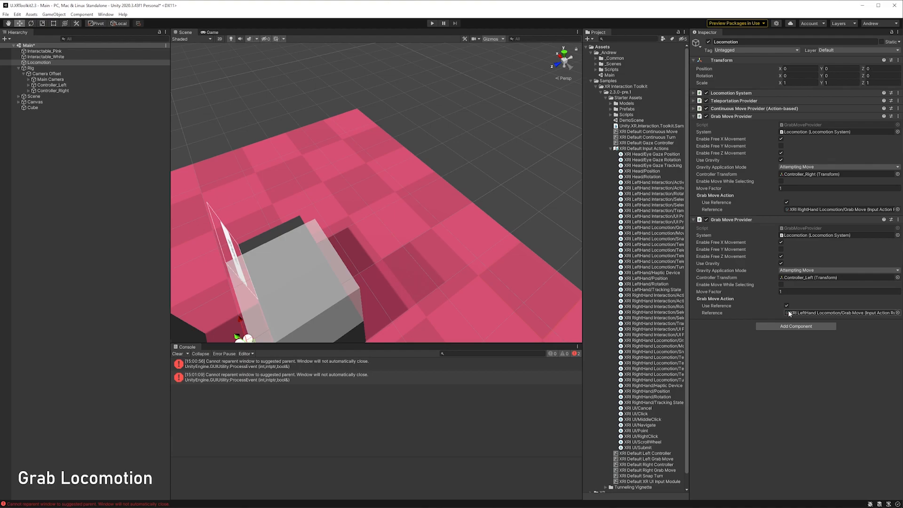
left_click(786, 326)
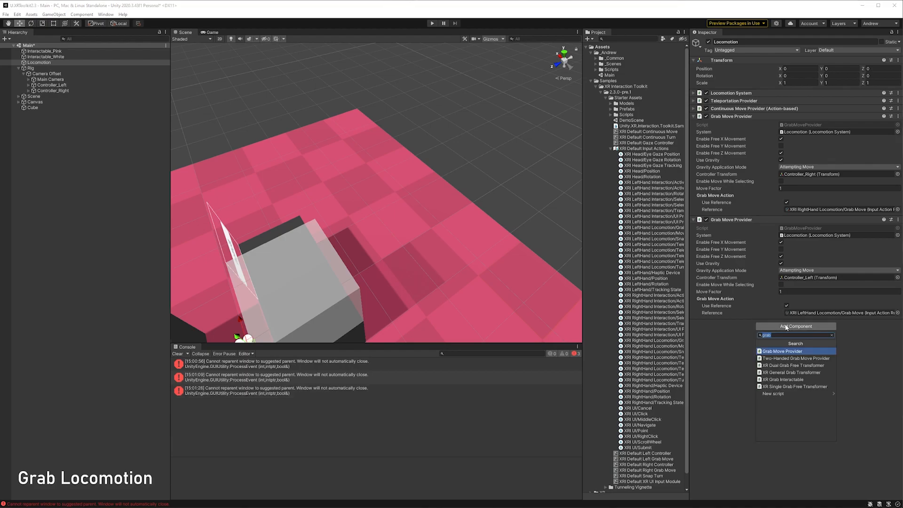
key("Down")
key("Return")
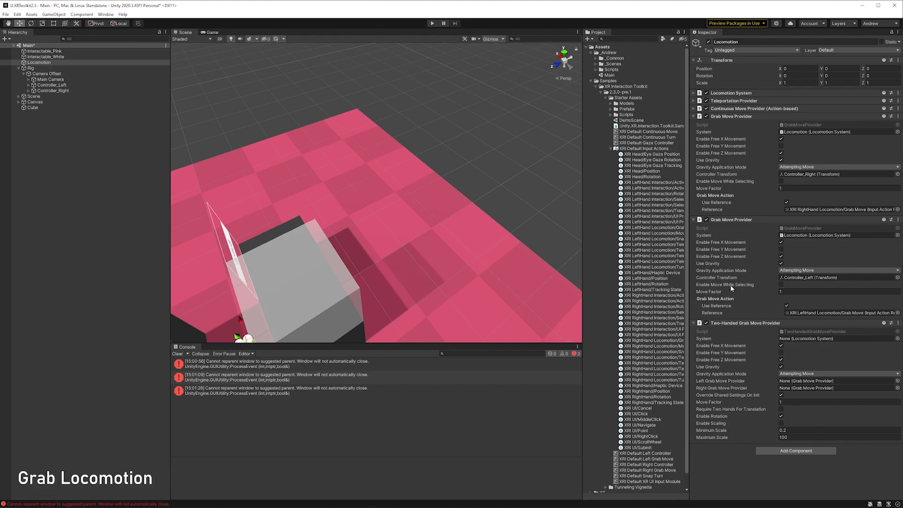
Assign the right and left Grab Move Providers to the matching Two-Handed Grab Move Provider references and test two-handed movement in play mode
left_click_drag(728, 117, 800, 394)
left_click_drag(731, 219, 810, 383)
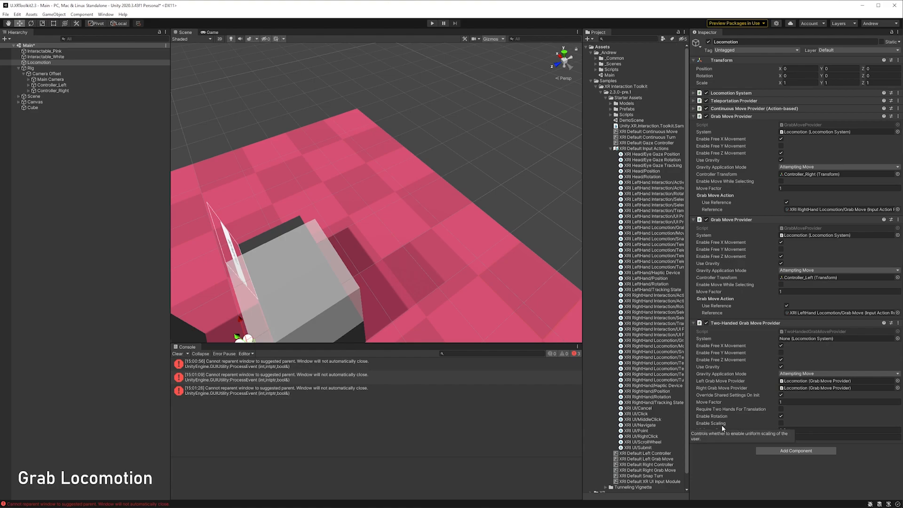
left_click(431, 23)
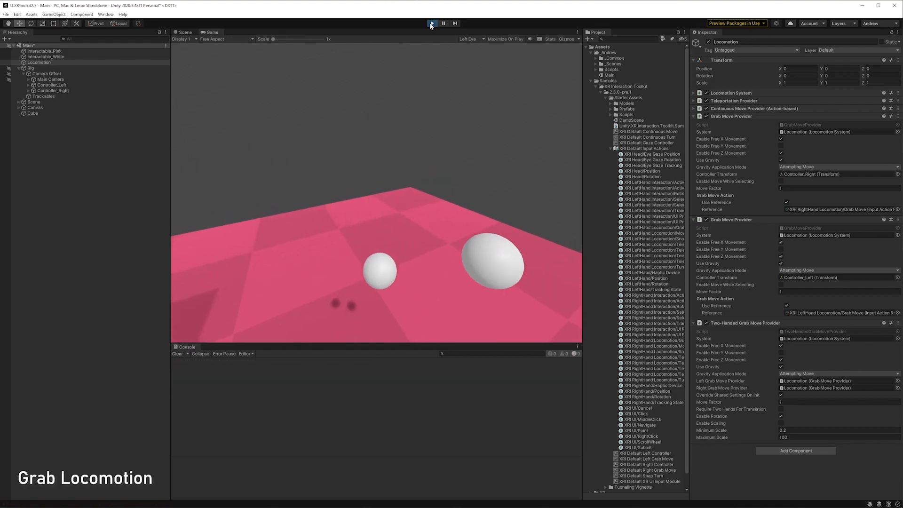
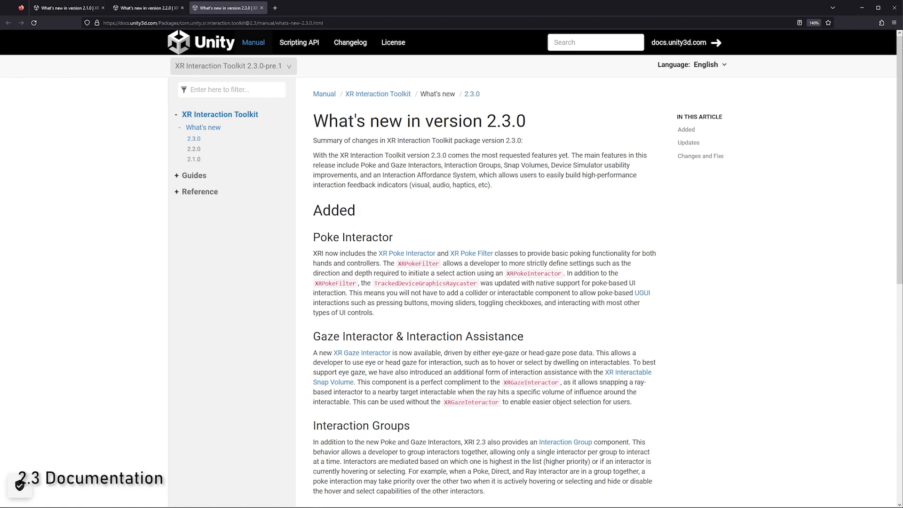
Switch to the browser and read the XR Interaction Toolkit 2.3.0 notes on Poke, Gaze, Interaction Groups and the Interaction Affordance System
scroll(893, 222, "down", 3)
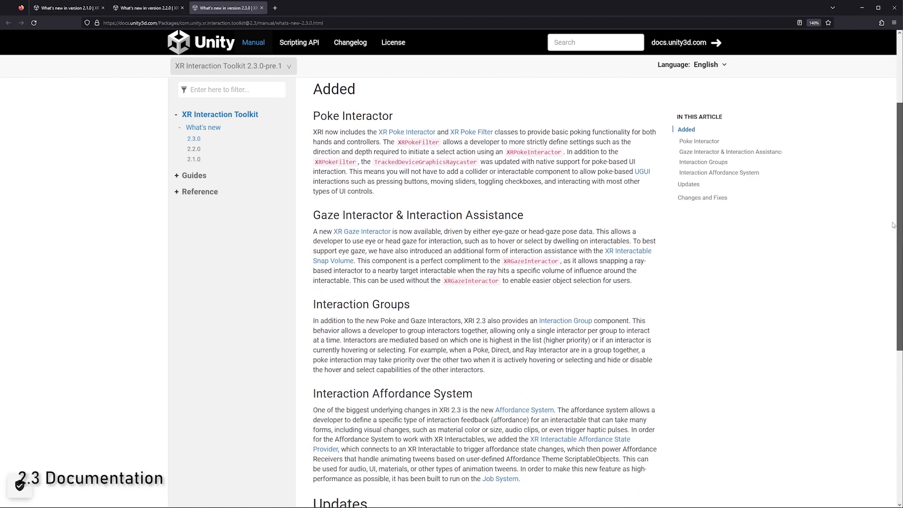
scroll(893, 222, "down", 1)
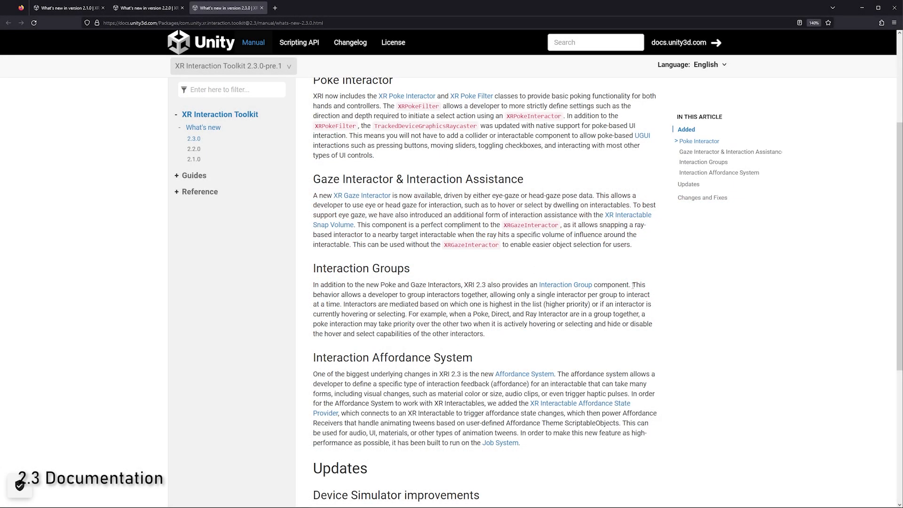
left_click_drag(633, 286, 345, 308)
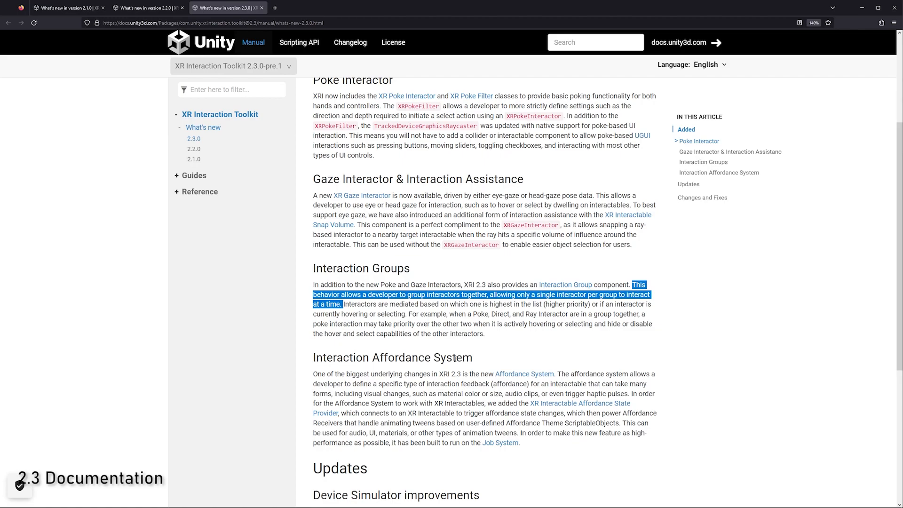
left_click_drag(558, 373, 625, 392)
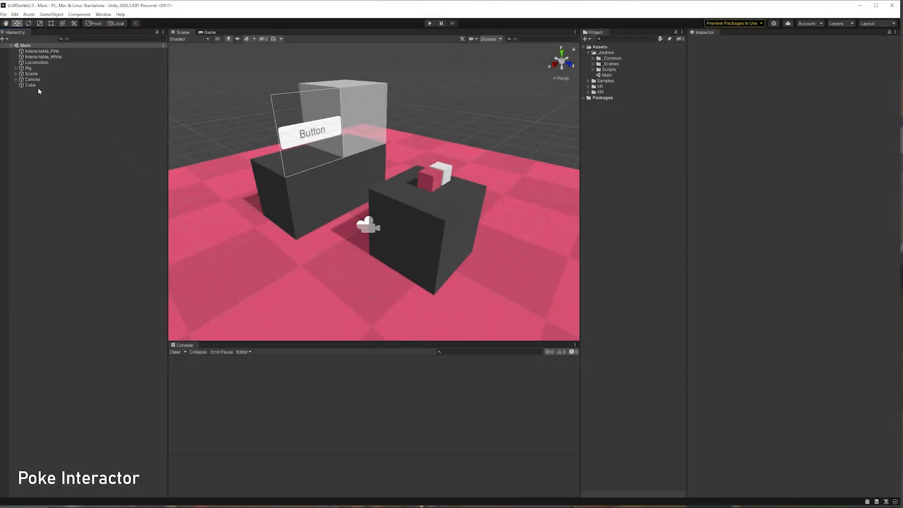
Switch to the Unity editor, expand Rig down to Controller_Right's children and deactivate its Direct object
left_click(16, 68)
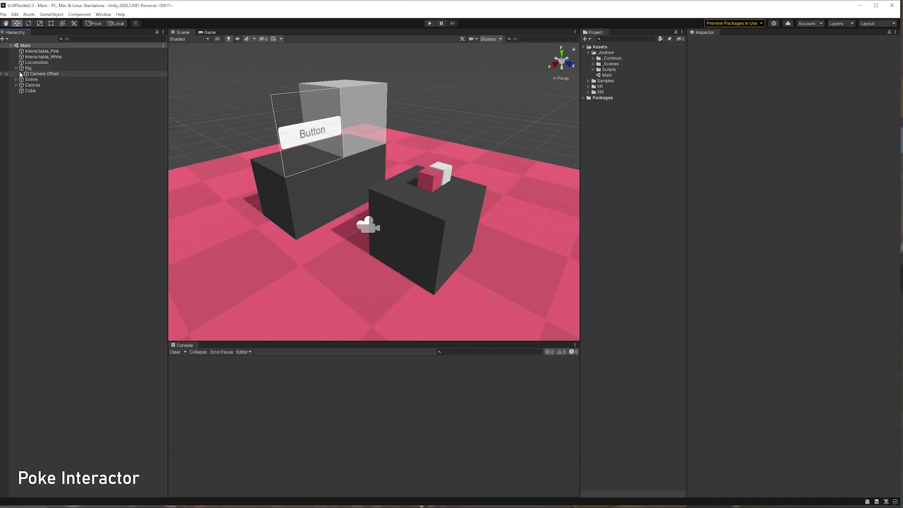
left_click(21, 74)
left_click(26, 91)
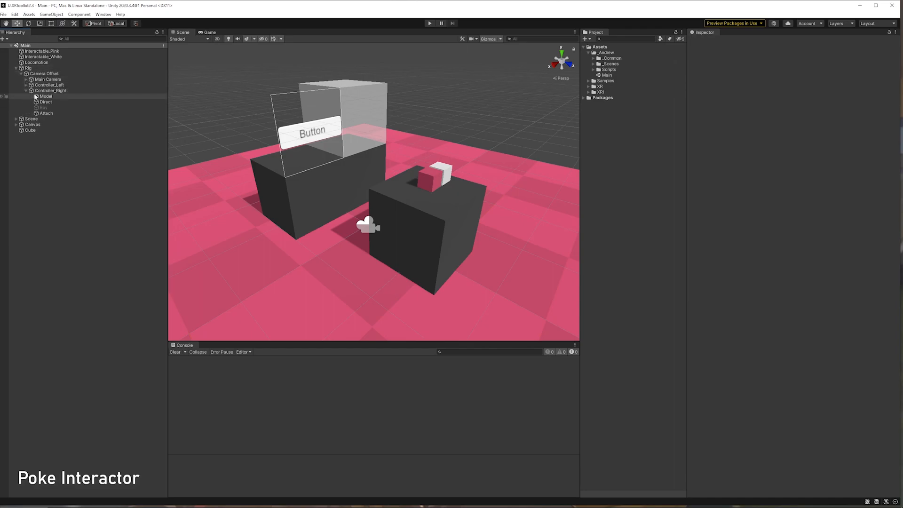
left_click(51, 102)
left_click(705, 42)
right_click(53, 93)
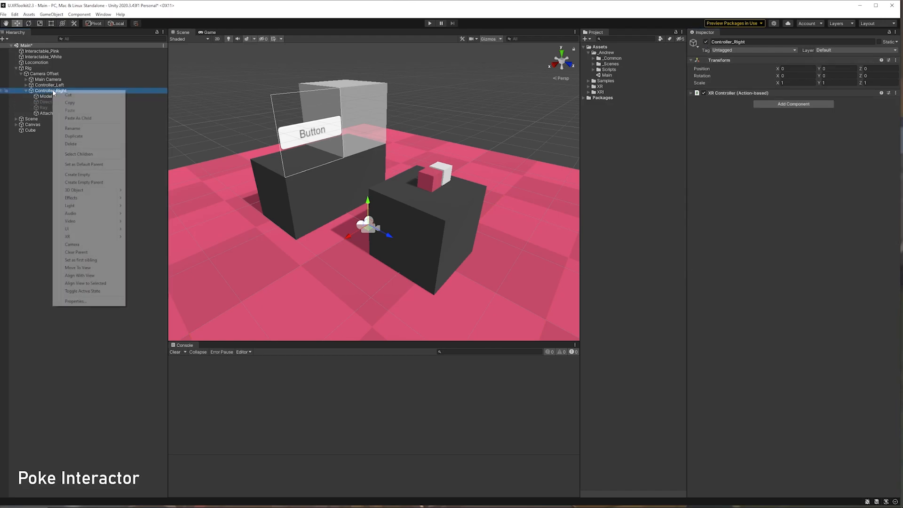
mouse_move(102, 190)
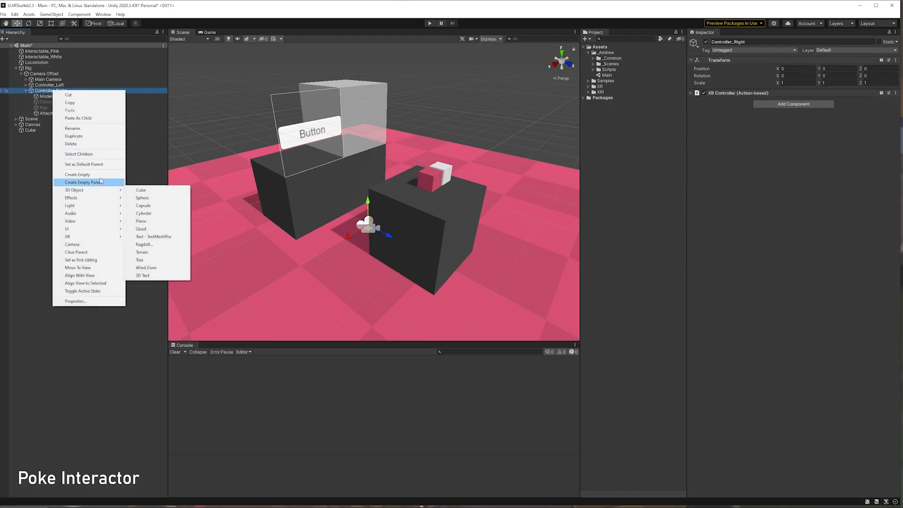
mouse_move(94, 237)
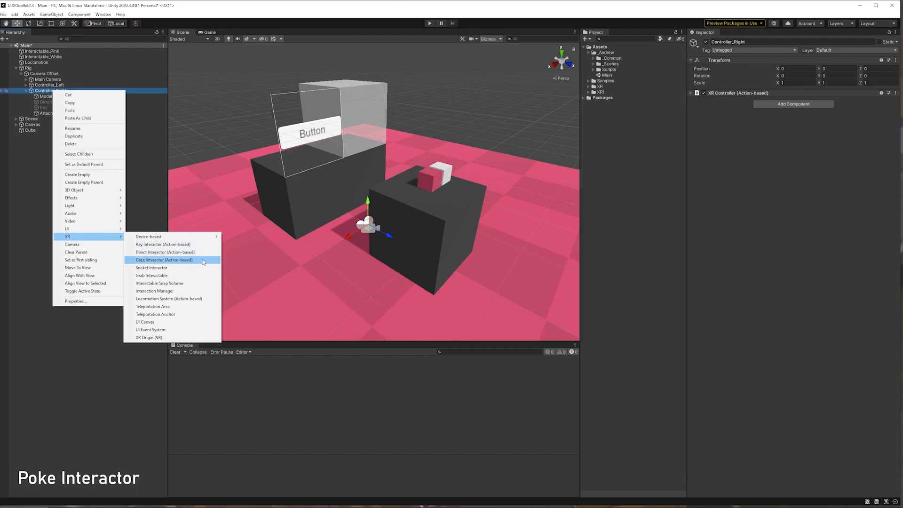
left_click(30, 194)
Create an empty child object under Controller_Right and name it Poke
right_click(52, 90)
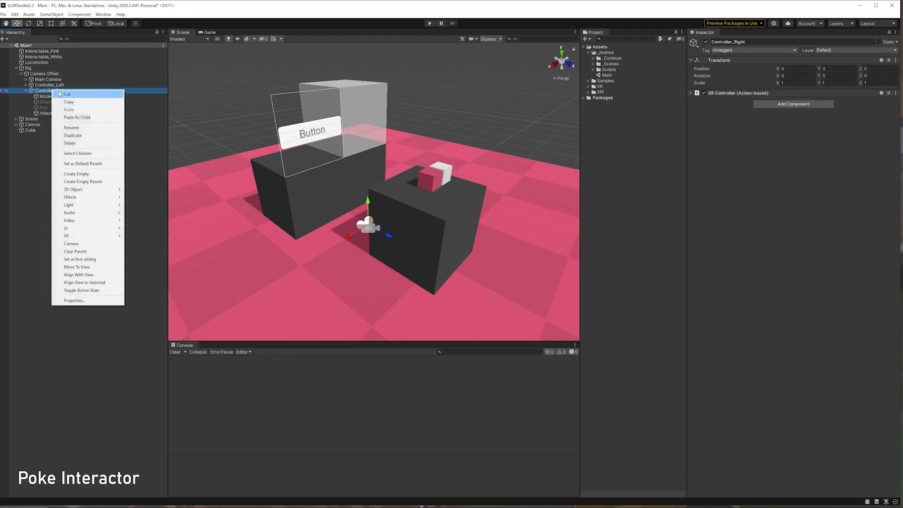
left_click(99, 173)
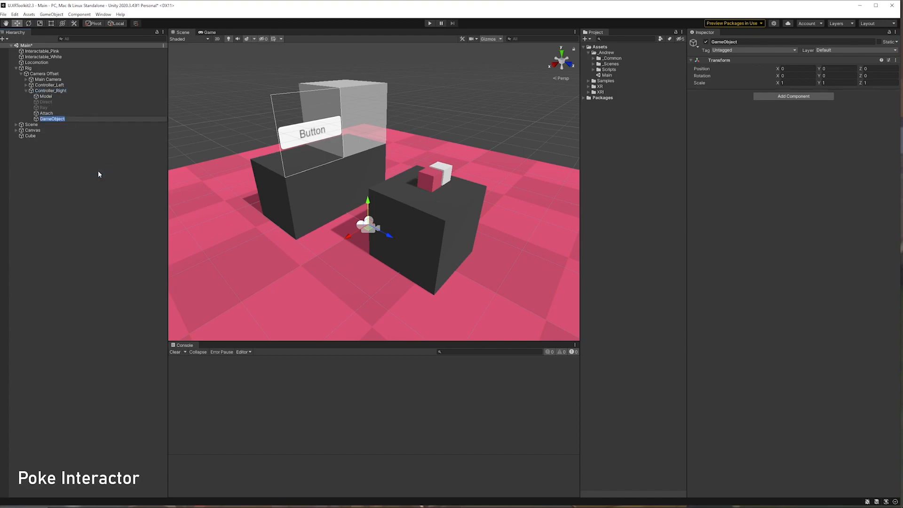
type("Poke")
key("Return")
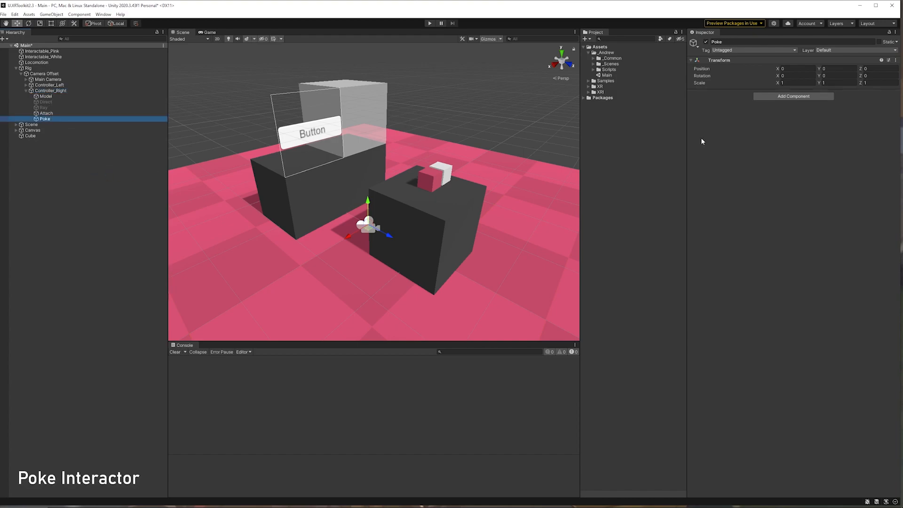
Add an XR Poke Interactor component to Poke and move the object between Direct and Ray in the hierarchy
left_click(793, 96)
key("Down")
key("Down")
key("Return")
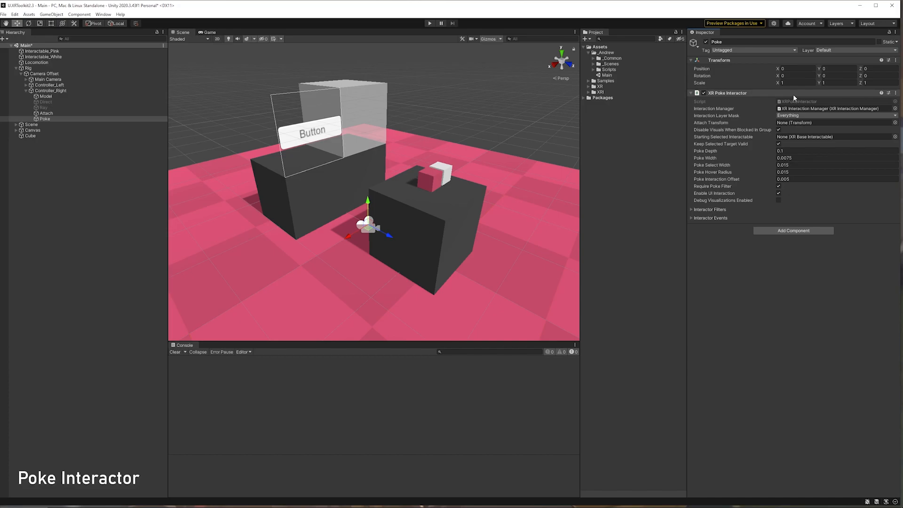
left_click_drag(47, 119, 56, 108)
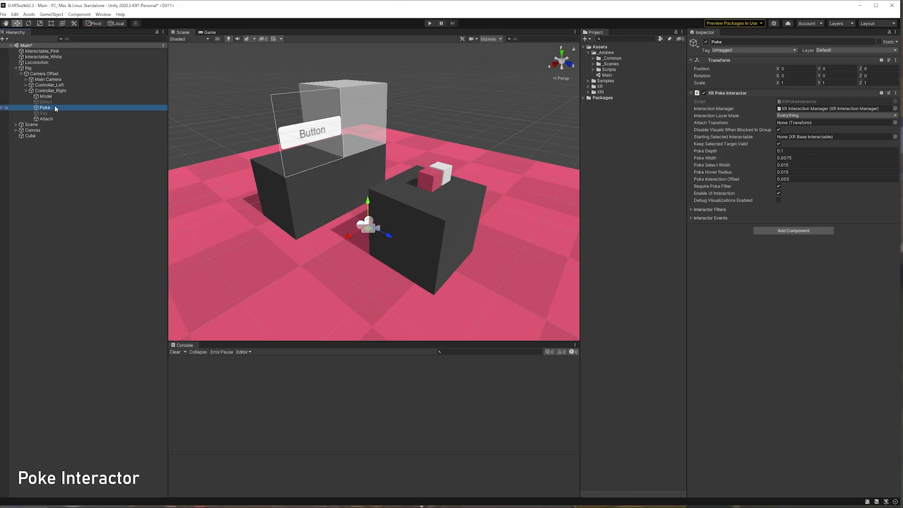
Add the Interaction Event Debugger script to the transparent Cube
left_click(358, 109)
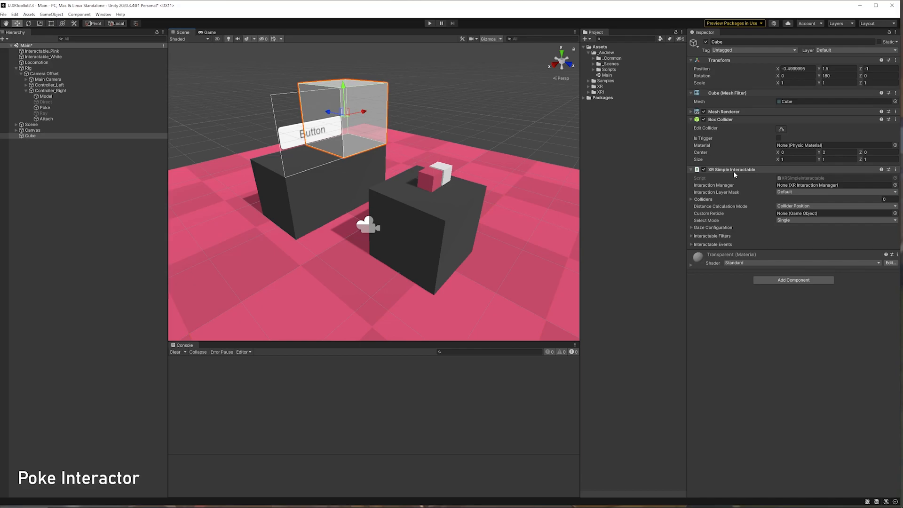
left_click(780, 280)
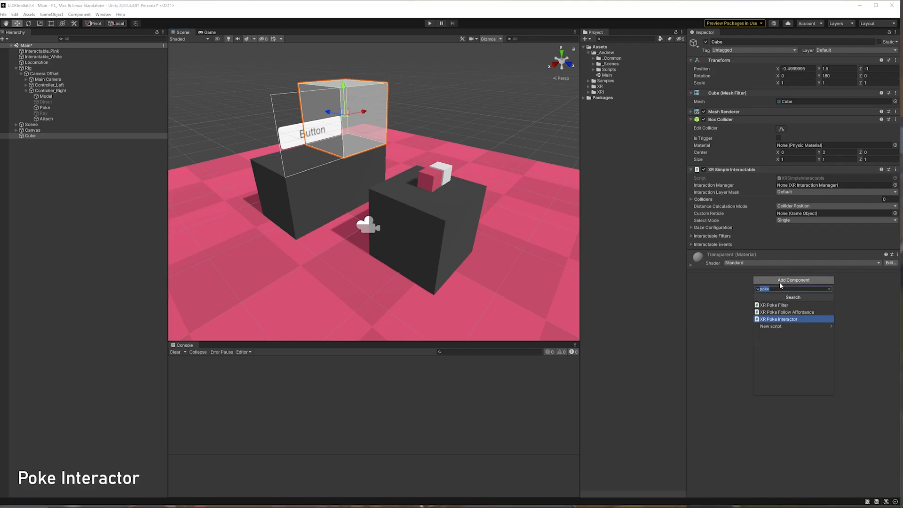
type("xr")
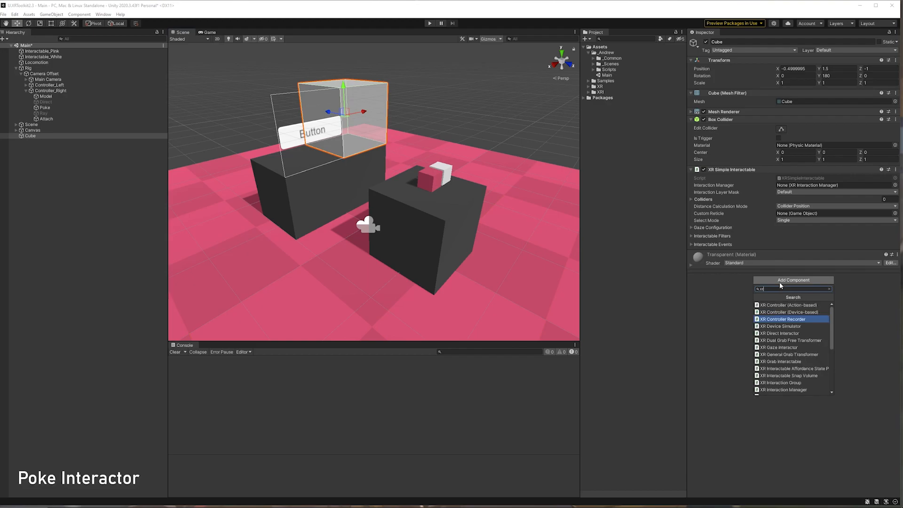
type(" de")
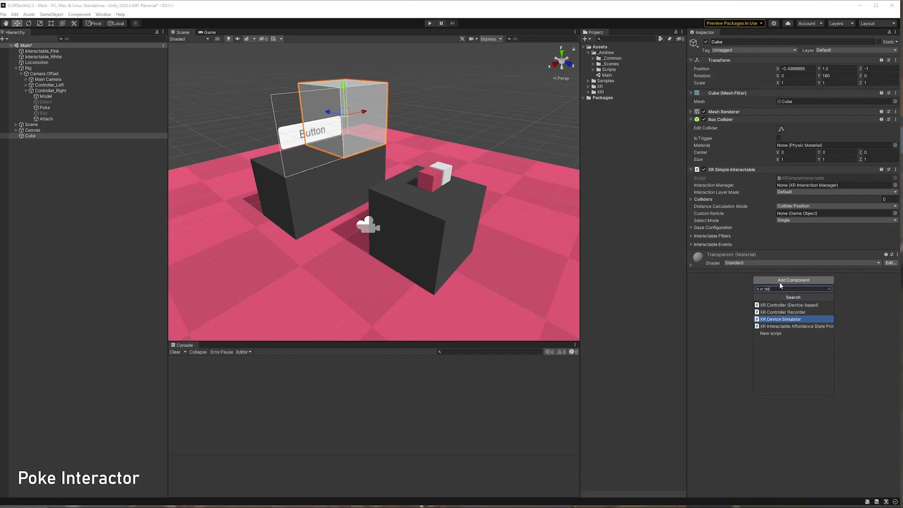
key("BackSpace")
key("BackSpace")
key("BackSpace")
key("BackSpace")
key("BackSpace")
type("debu")
key("Down")
key("Down")
key("Up")
key("Return")
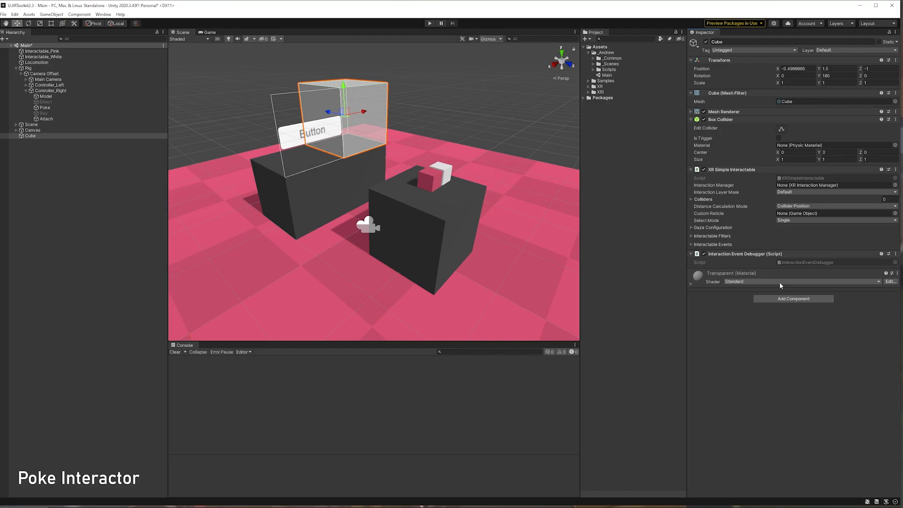
Add an XR Poke Filter component to the Cube
left_click(781, 299)
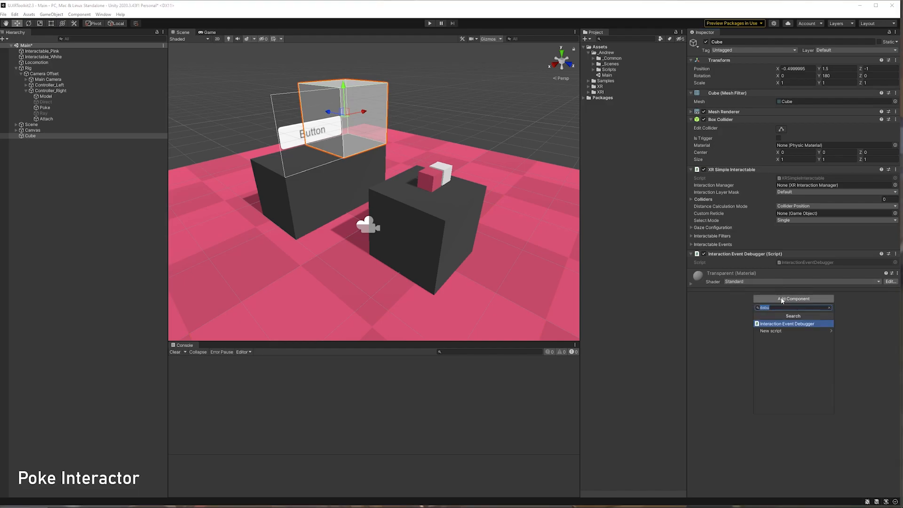
type("poke")
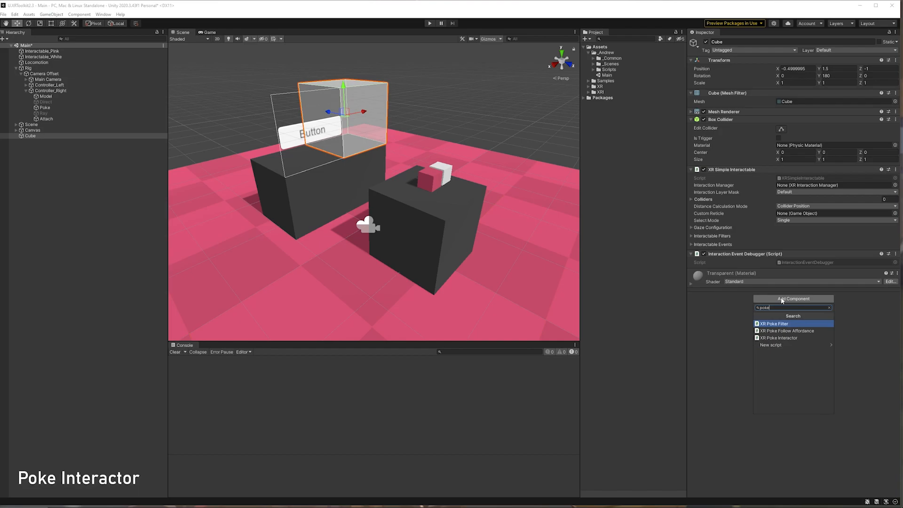
key("Return")
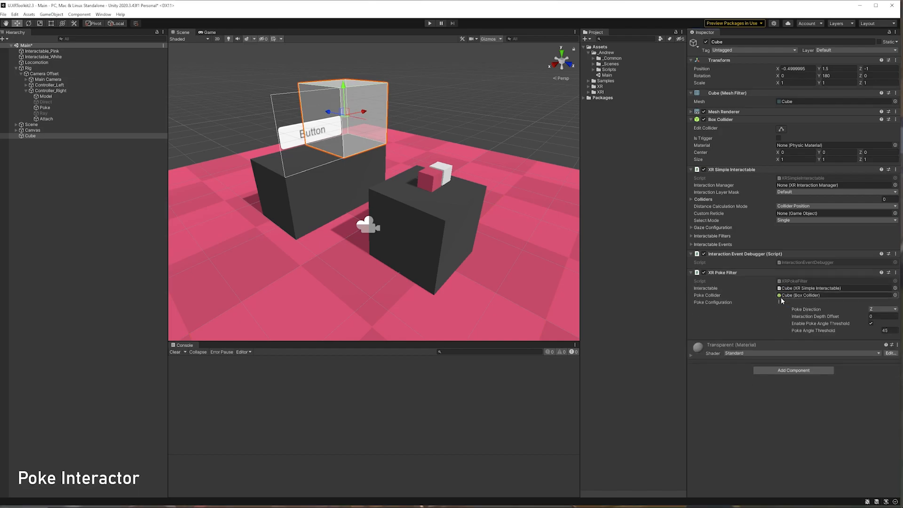
Frame the Cube, inspect its poke direction indicator along Z, and test poking it in play mode
mouse_move(815, 311)
double_click(119, 136)
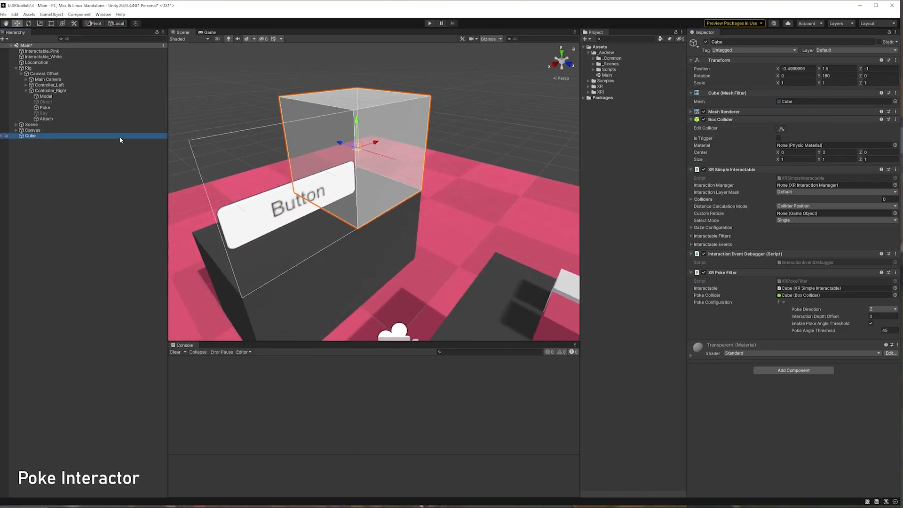
left_click_drag(447, 247, 262, 233, "alt")
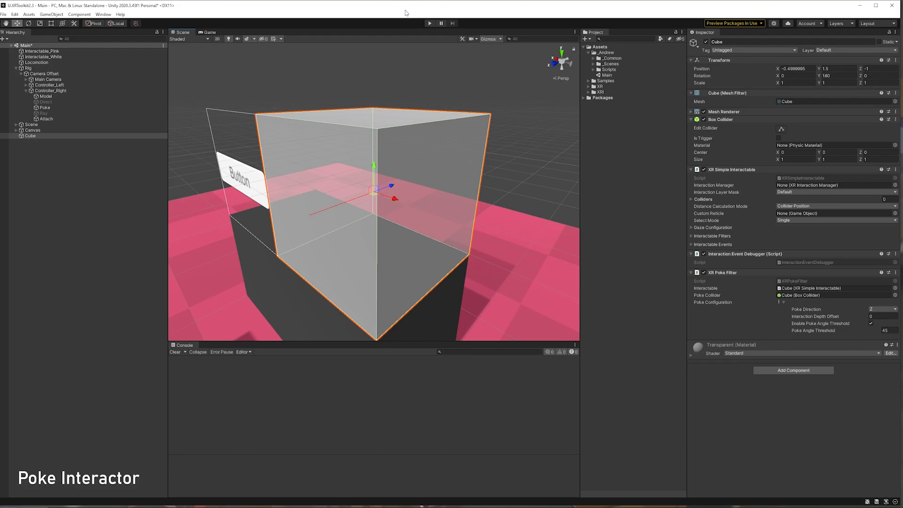
left_click(430, 24)
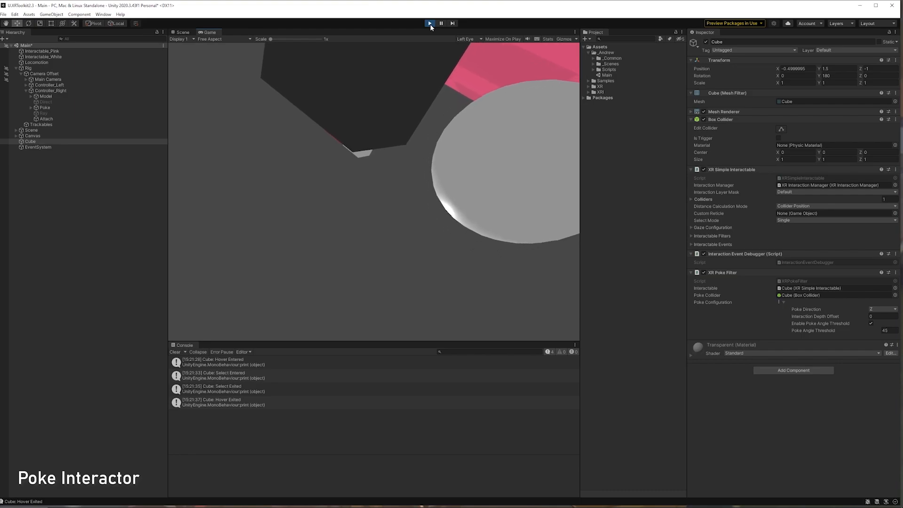
Show the Scene view during play mode and reduce the 3D icon gizmo size while testing the Cube's poke events
left_click(182, 33)
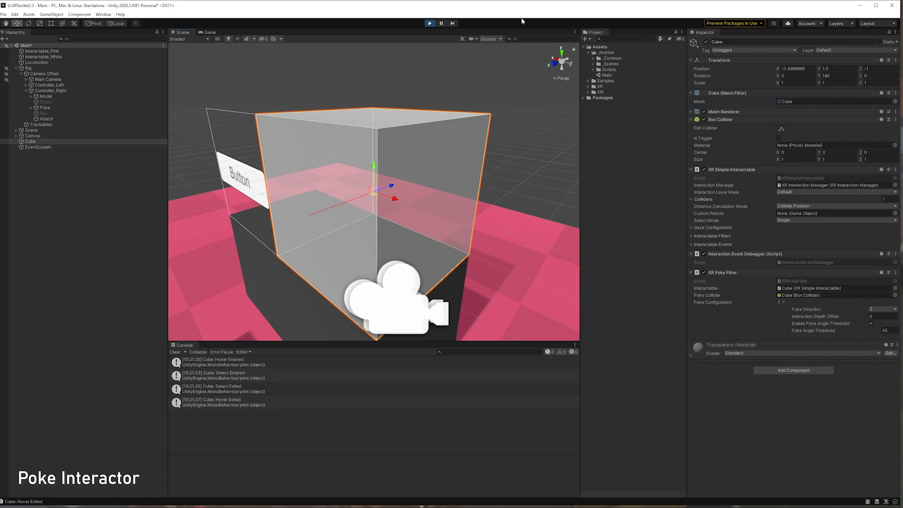
left_click(500, 39)
left_click_drag(553, 48, 519, 51)
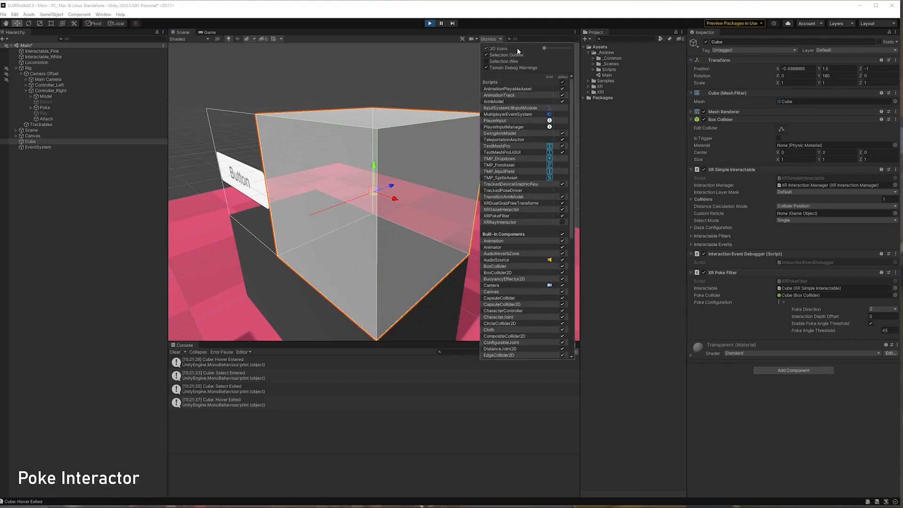
left_click(403, 17)
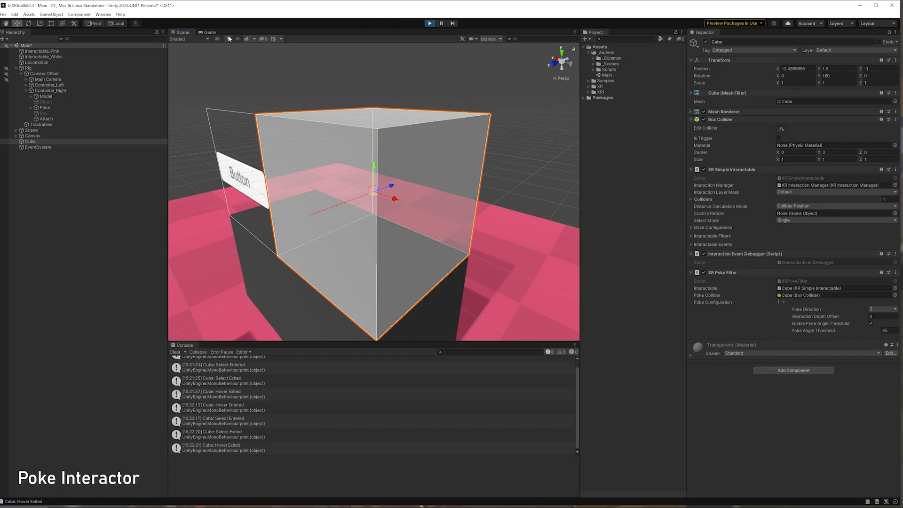
Stop play mode and inspect the XRPokeInteractor script used by the right controller's Poke object
left_click(205, 31)
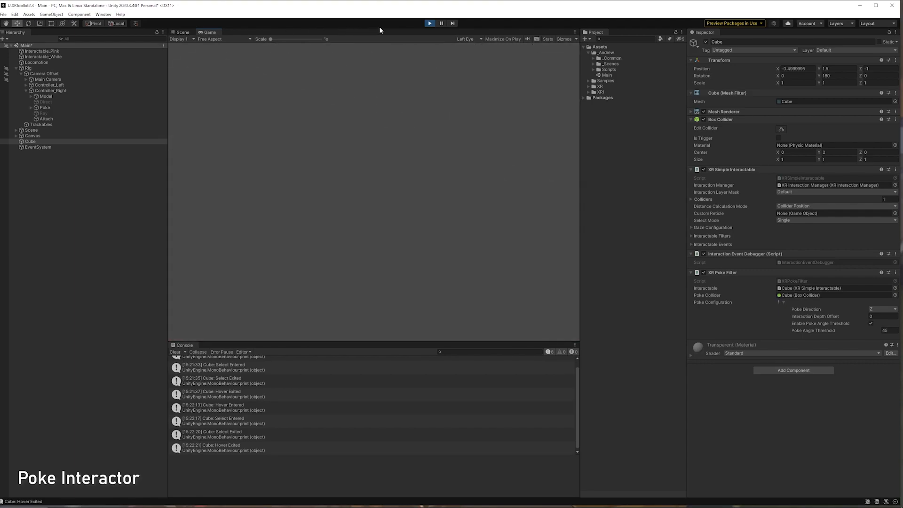
left_click(429, 23)
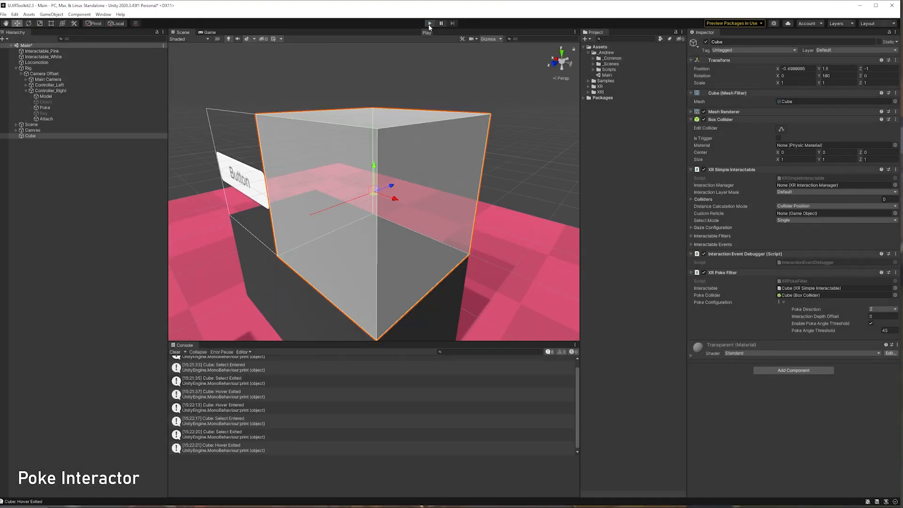
left_click(71, 107)
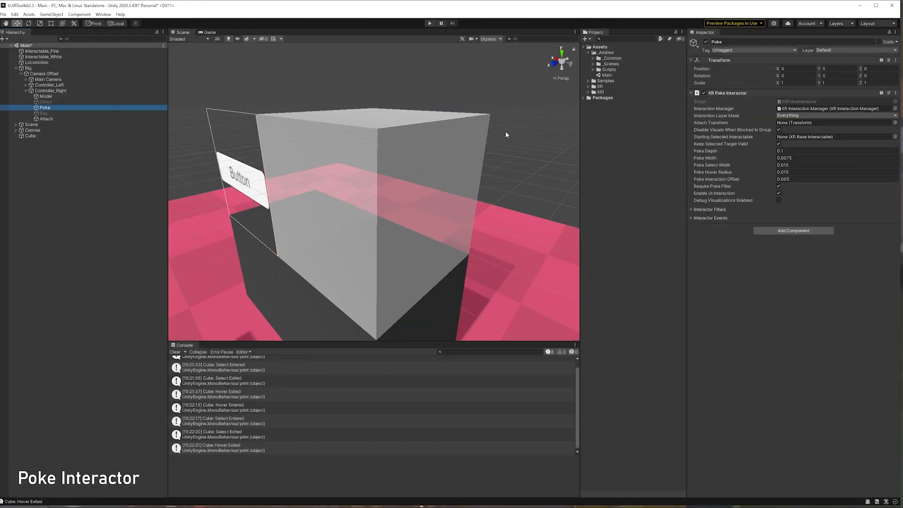
left_click(805, 101)
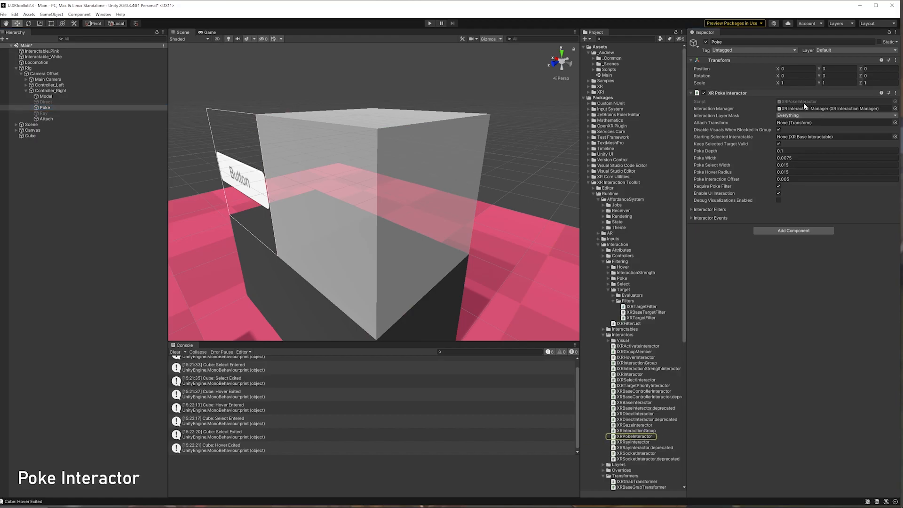
double_click(641, 437)
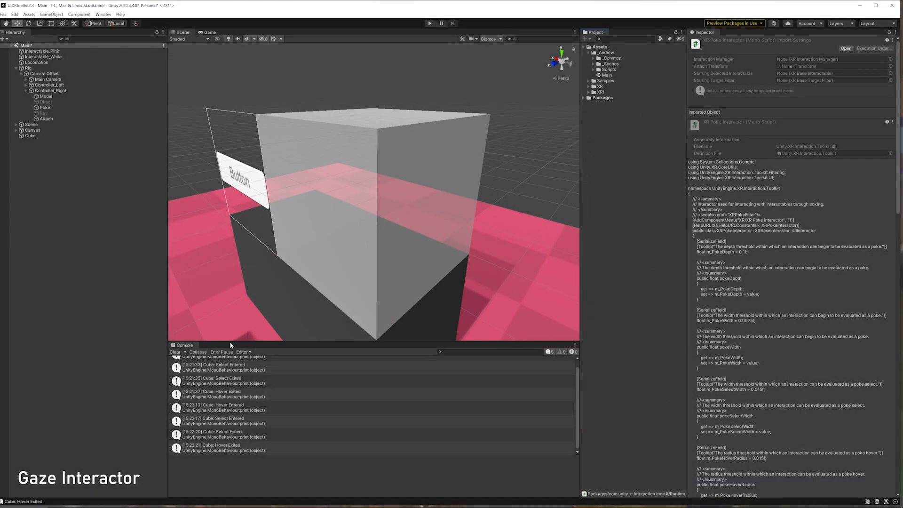
Clear the console and add an XR Gaze Interactor component to the Main Camera
left_click(175, 353)
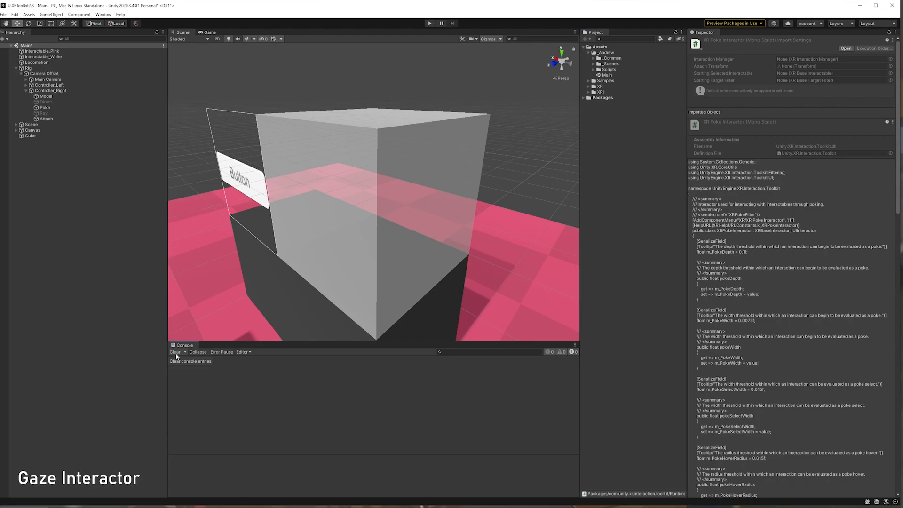
left_click(26, 90)
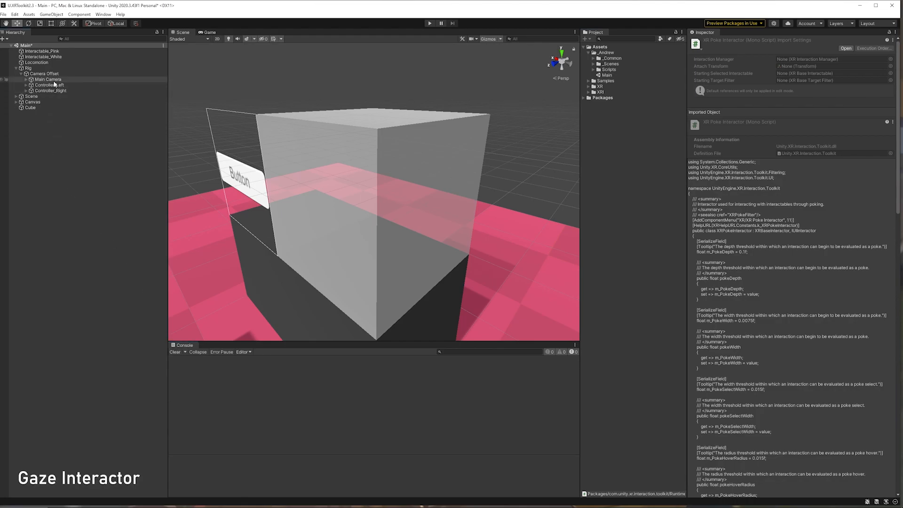
left_click(48, 79)
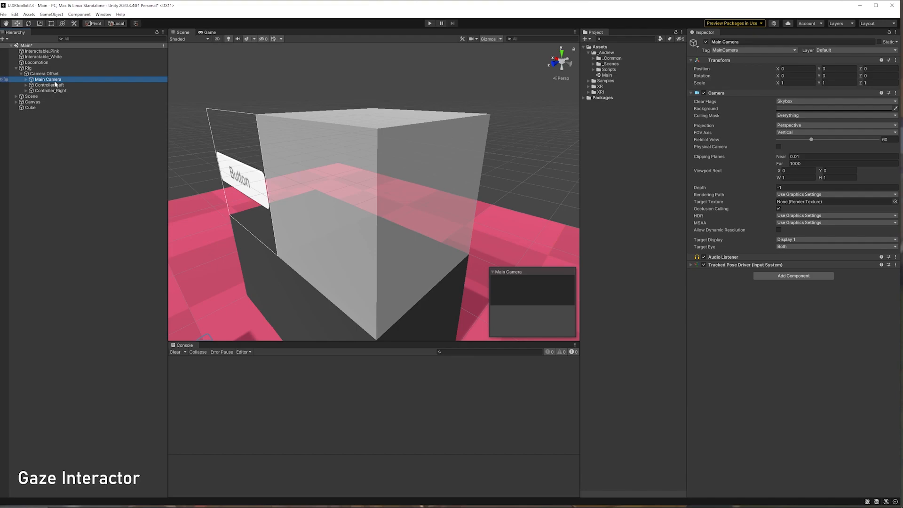
left_click(794, 277)
type("gaze")
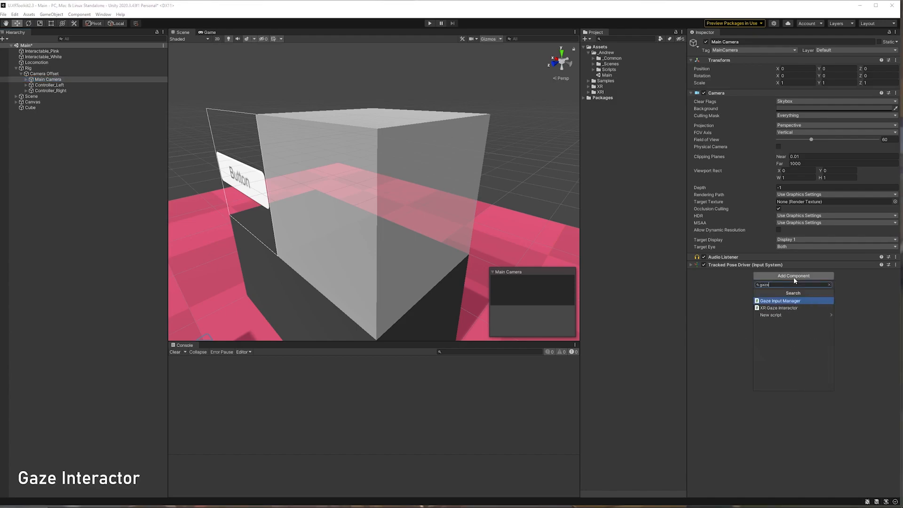
key("Down")
key("Return")
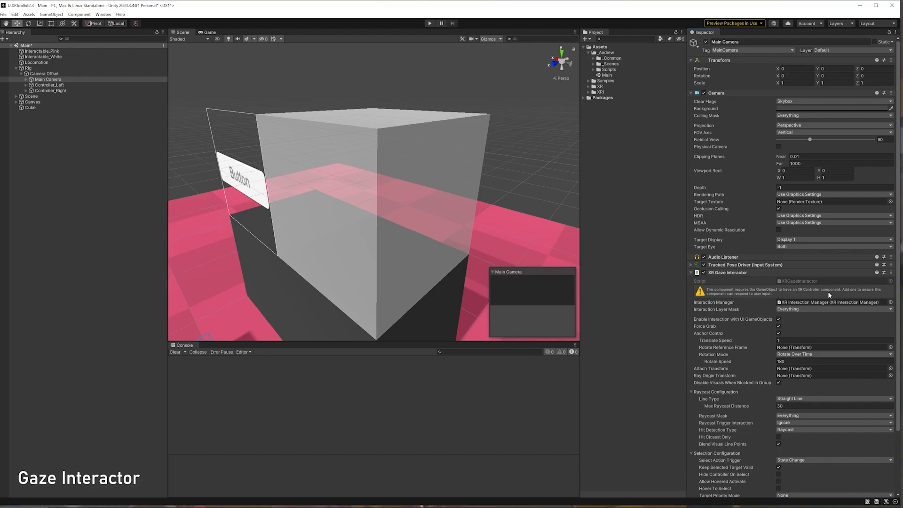
Locate the XRGazeInteractor script in the packages and examine its code alongside the XRRayInteractor script
left_click(803, 280)
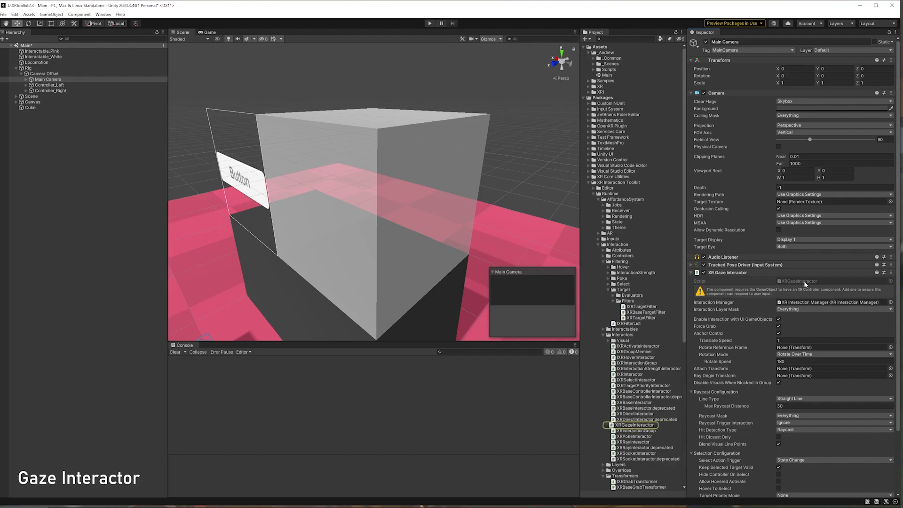
left_click(642, 425)
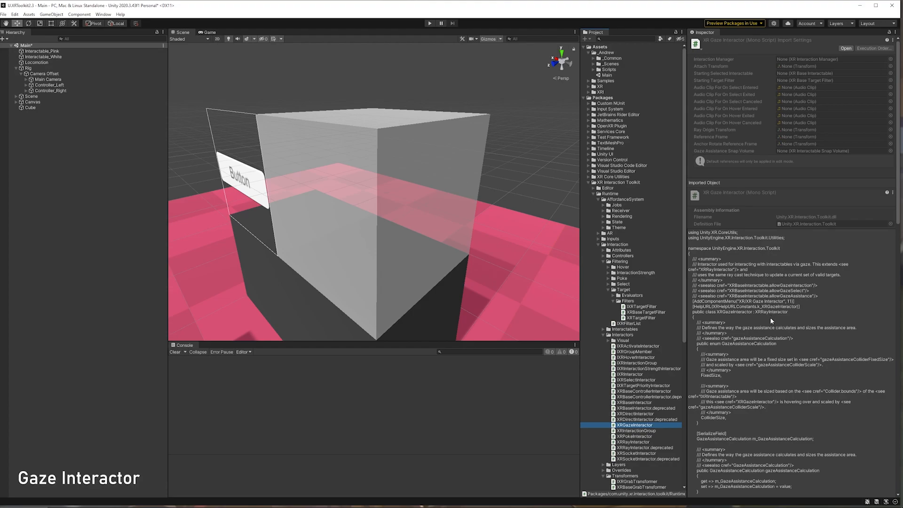
left_click(646, 442)
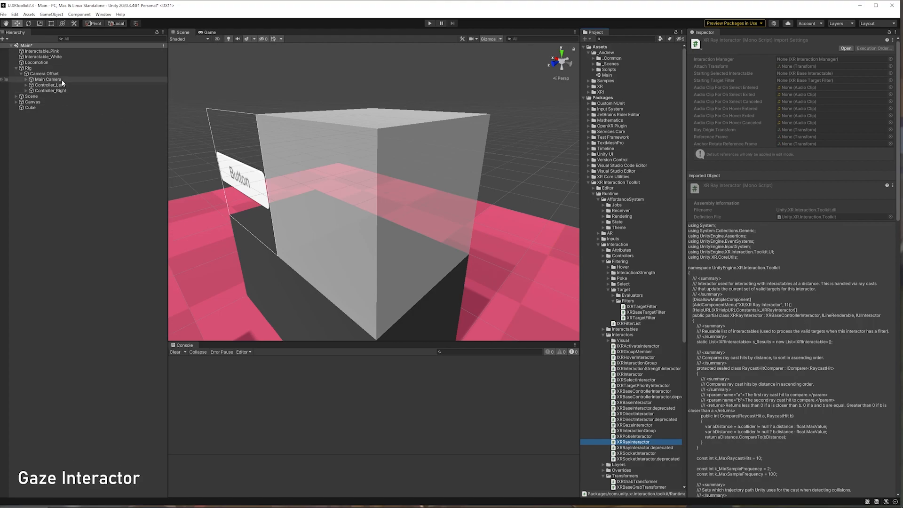
Enable Hover To Select in the Selection Configuration of the Main Camera's XR Gaze Interactor
left_click(48, 79)
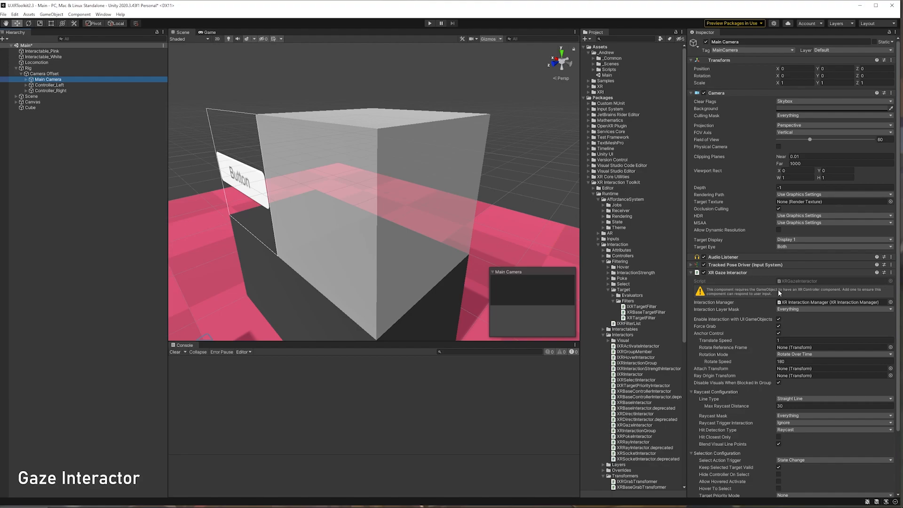
scroll(778, 292, "down", 3)
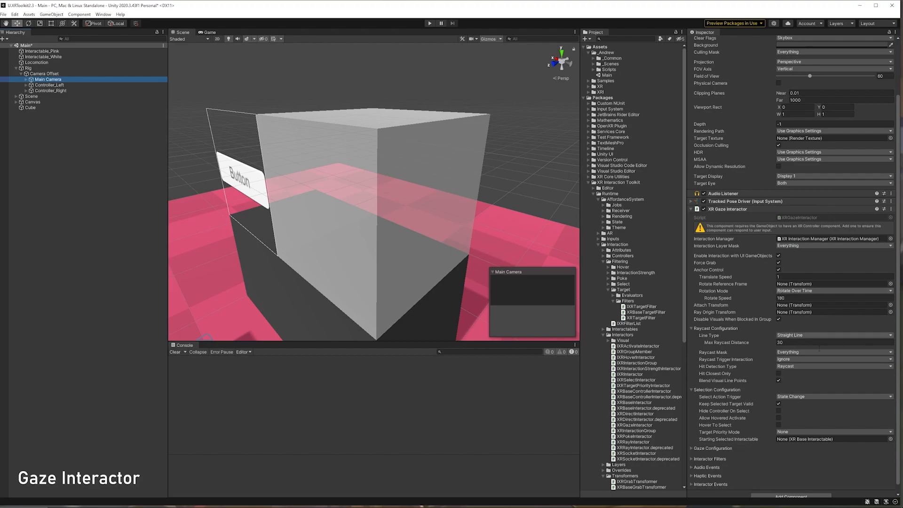
mouse_move(714, 426)
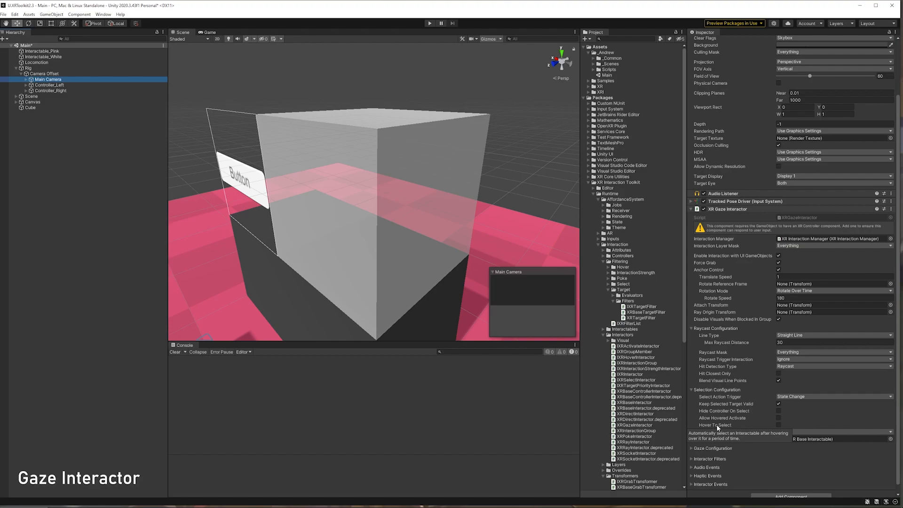
left_click(778, 425)
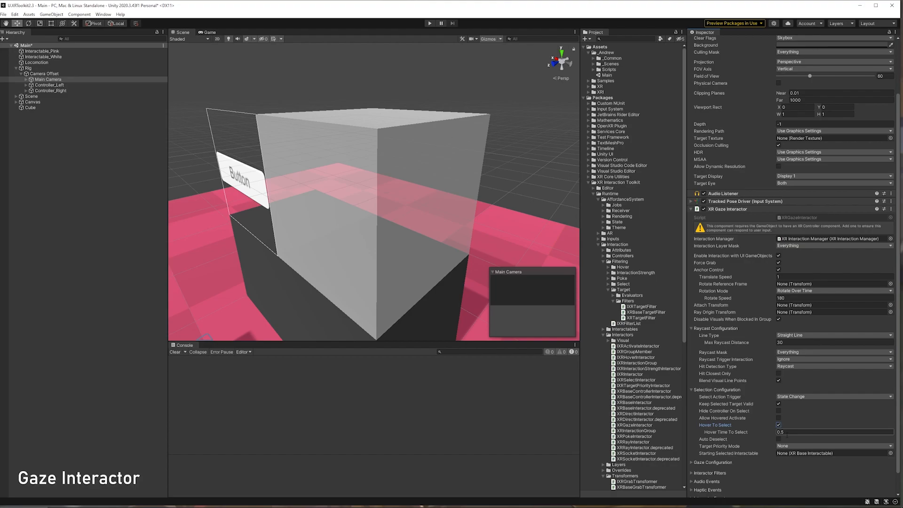
Allow gaze interaction and gaze select in the Gaze Configuration of the transparent Cube's XR Simple Interactable
left_click_drag(441, 282, 338, 245, "alt")
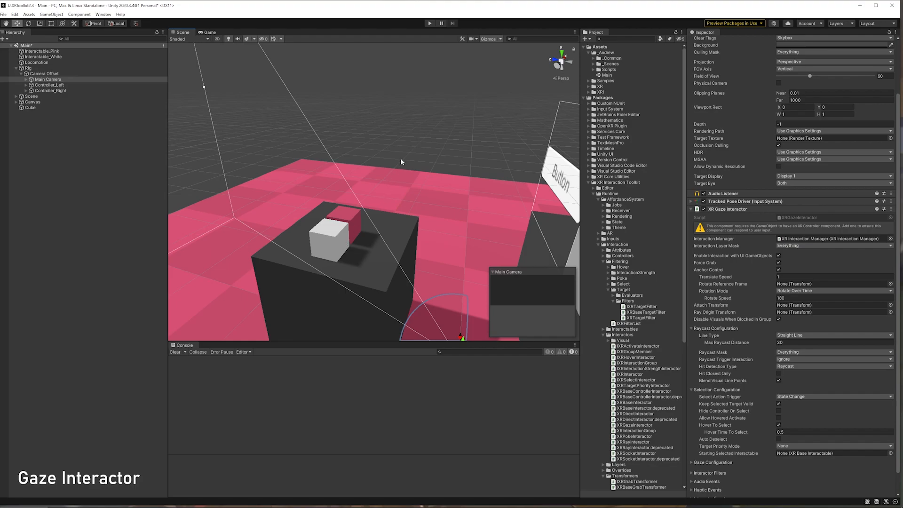
left_click(355, 215)
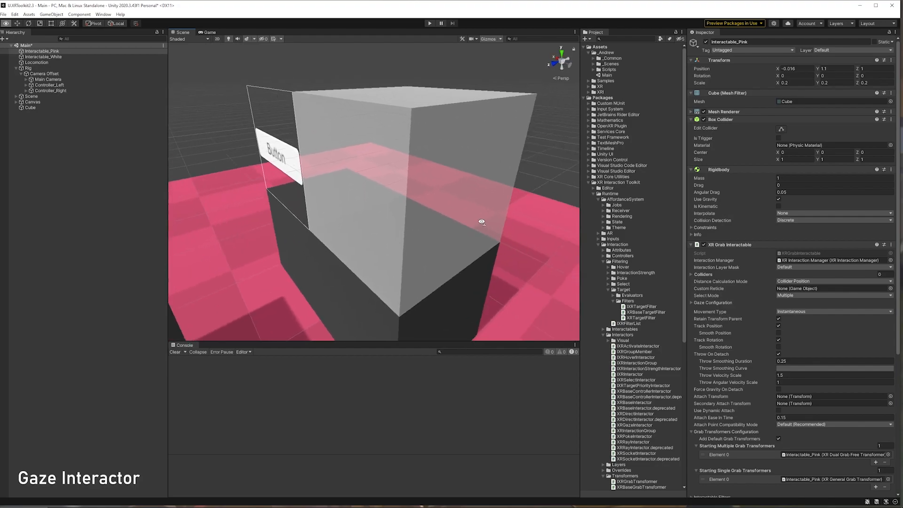
left_click(391, 202)
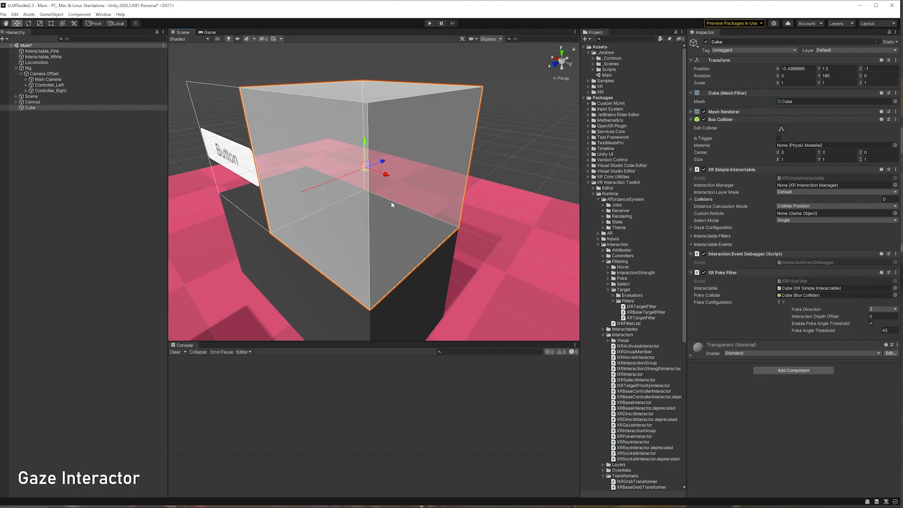
left_click(691, 229)
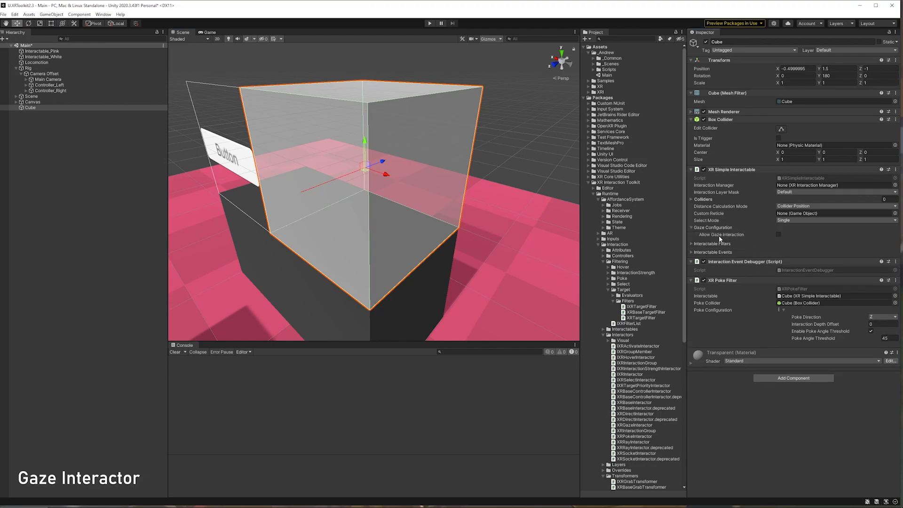
left_click(779, 235)
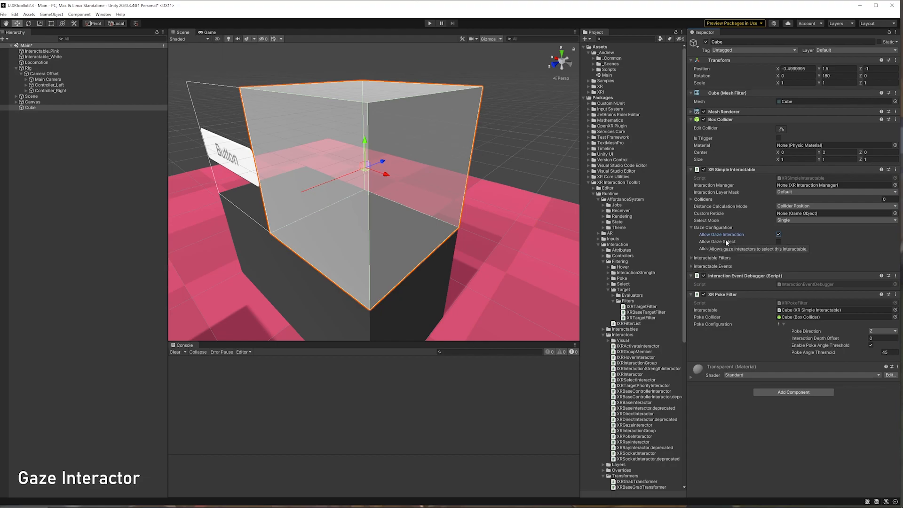
left_click(778, 242)
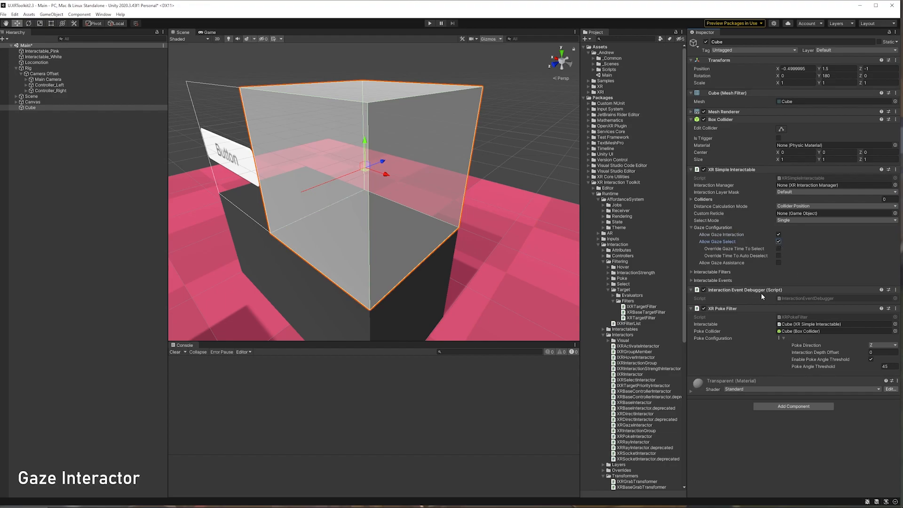
Test gazing at the Cube in play mode, stop, and review the logged hover and select events in the console
left_click(428, 23)
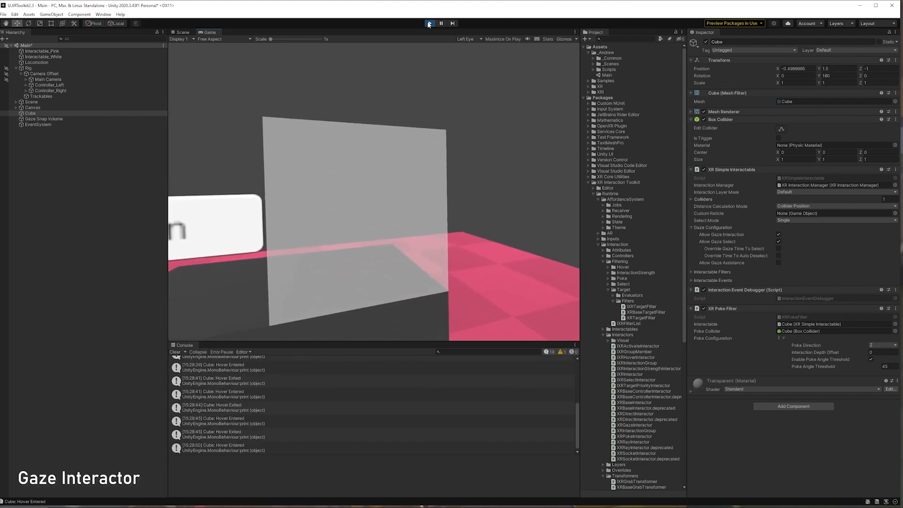
left_click(429, 24)
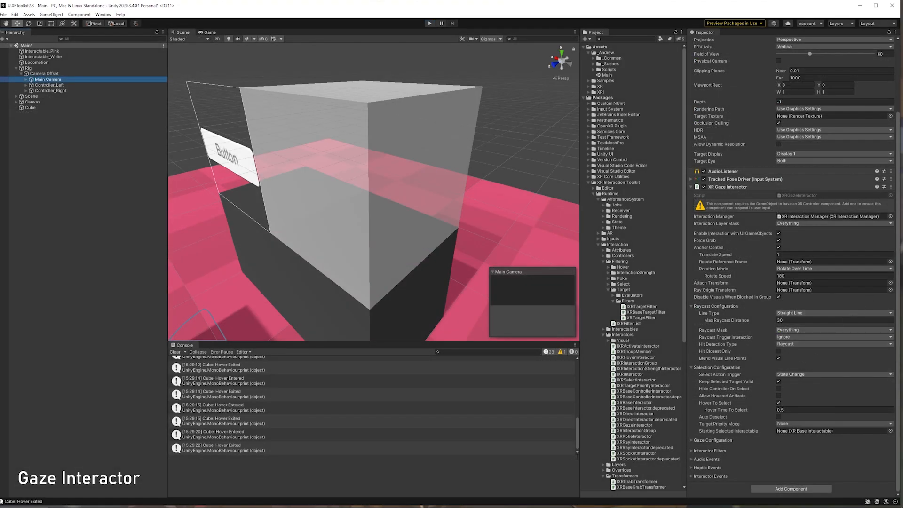
left_click_drag(577, 440, 579, 381)
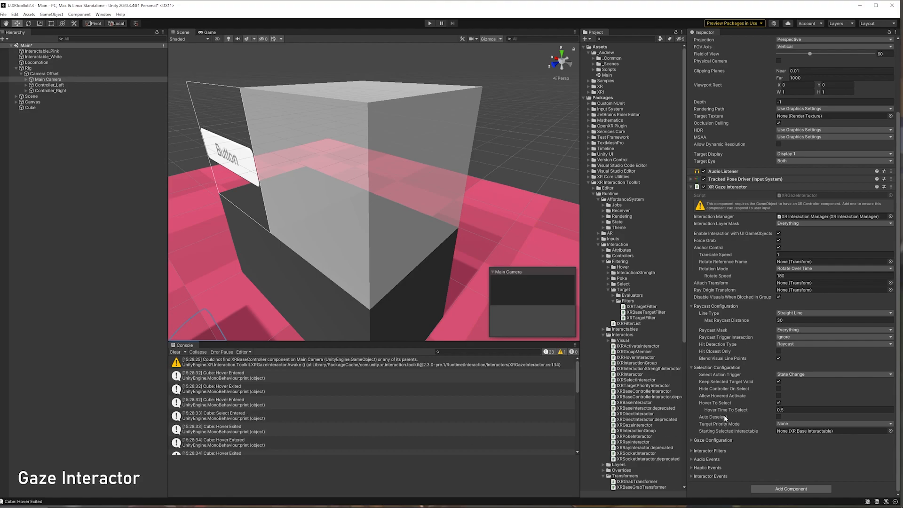
Enable Auto Deselect on the Main Camera's XR Gaze Interactor and test it in play mode with a cleared console
left_click(779, 416)
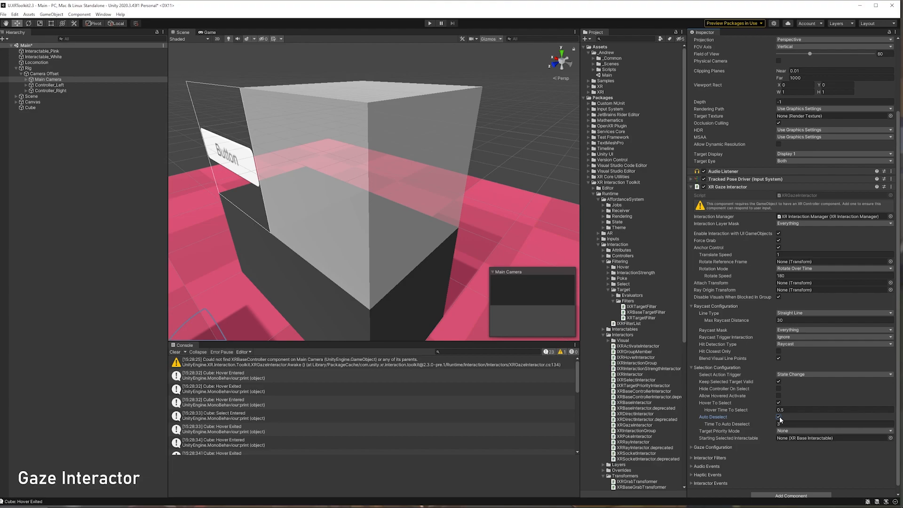
left_click(174, 352)
left_click(430, 24)
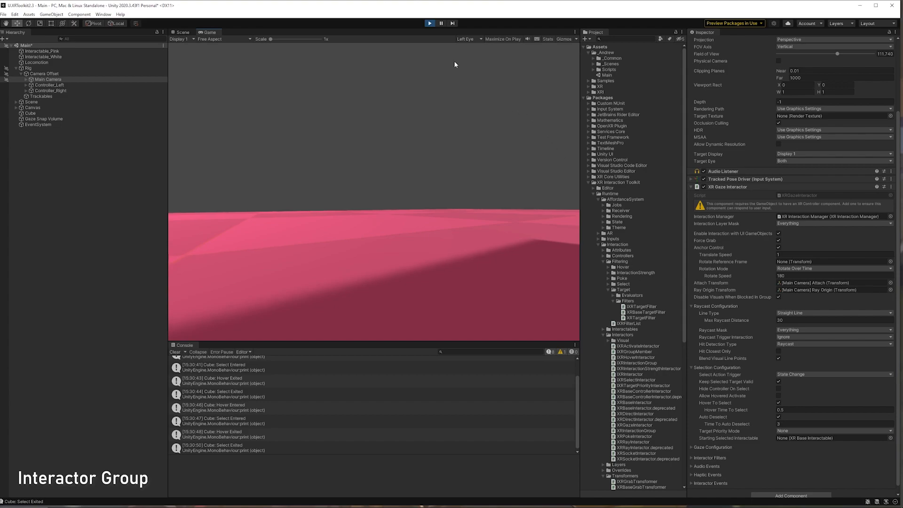
left_click(428, 23)
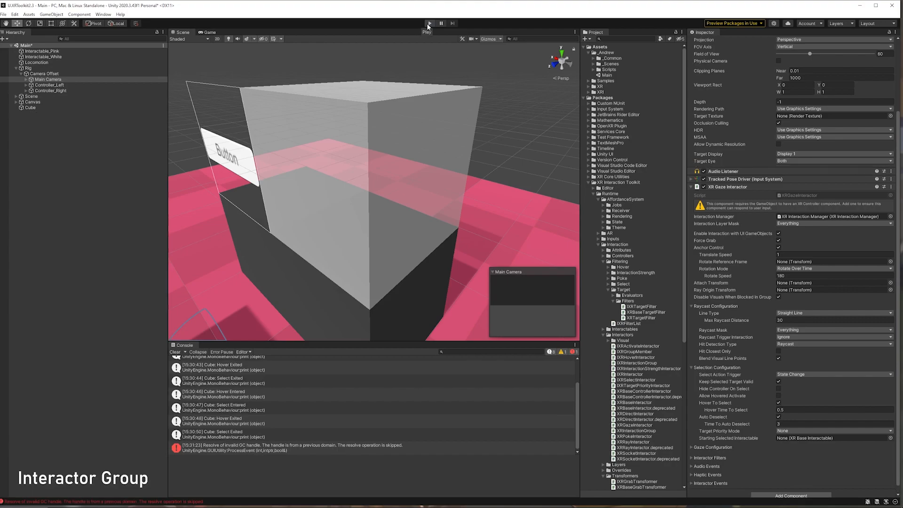
Clear the console and add an XR Interaction Group component to Controller_Right
left_click(174, 352)
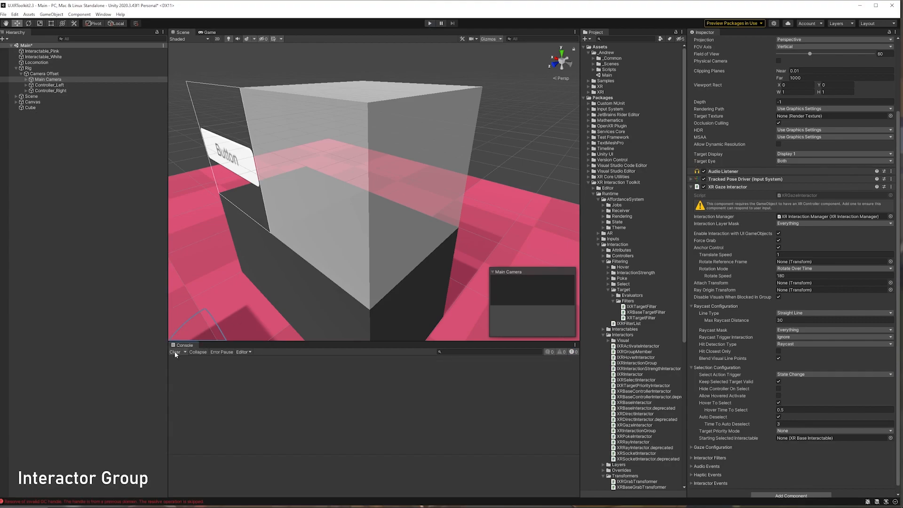
left_click(26, 91)
left_click(50, 91)
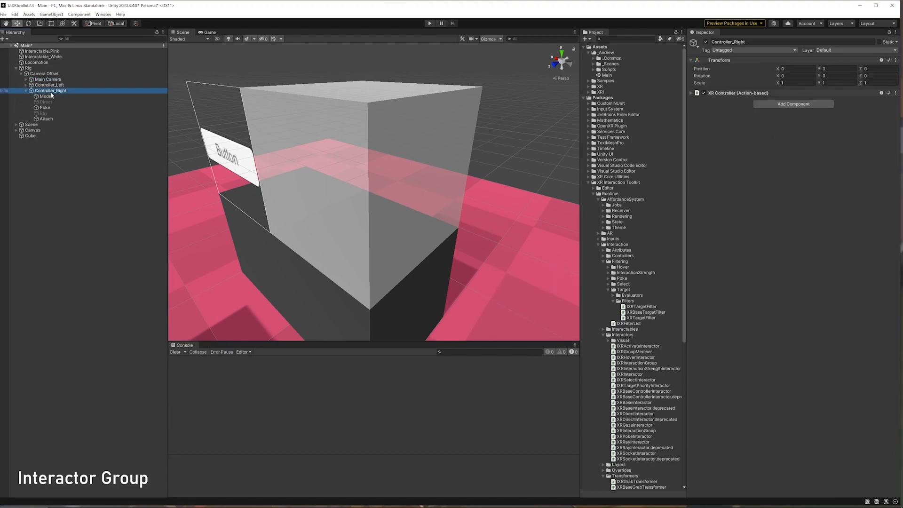
left_click(794, 104)
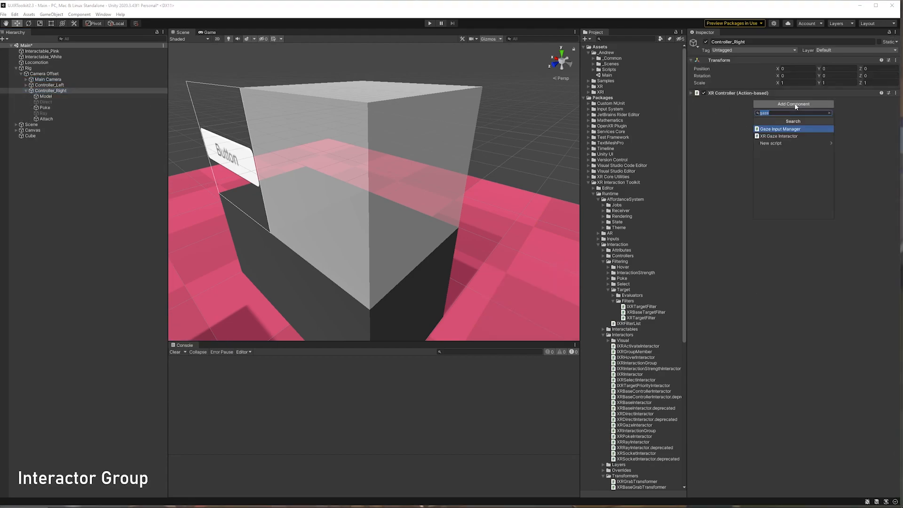
type("interaction")
key("Down")
key("Return")
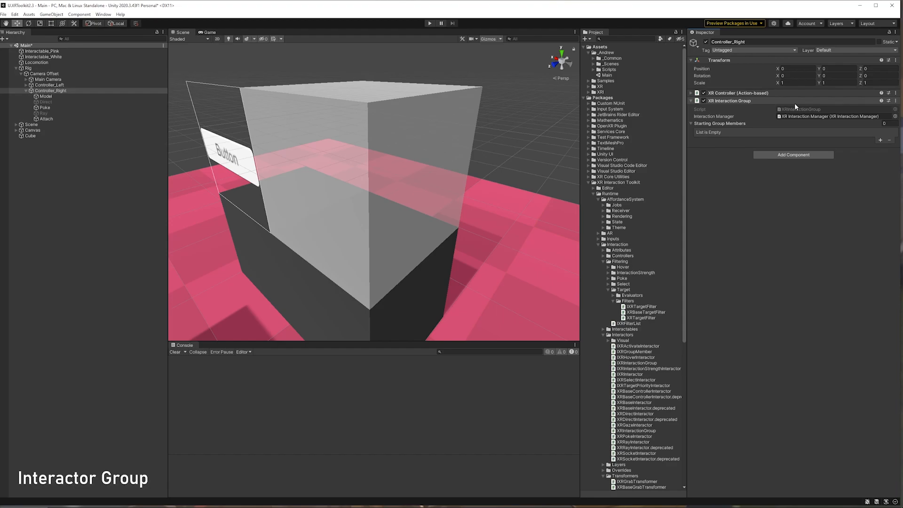
Add three empty entries to the Starting Group Members of Controller_Right's XR Interaction Group
left_click(880, 140)
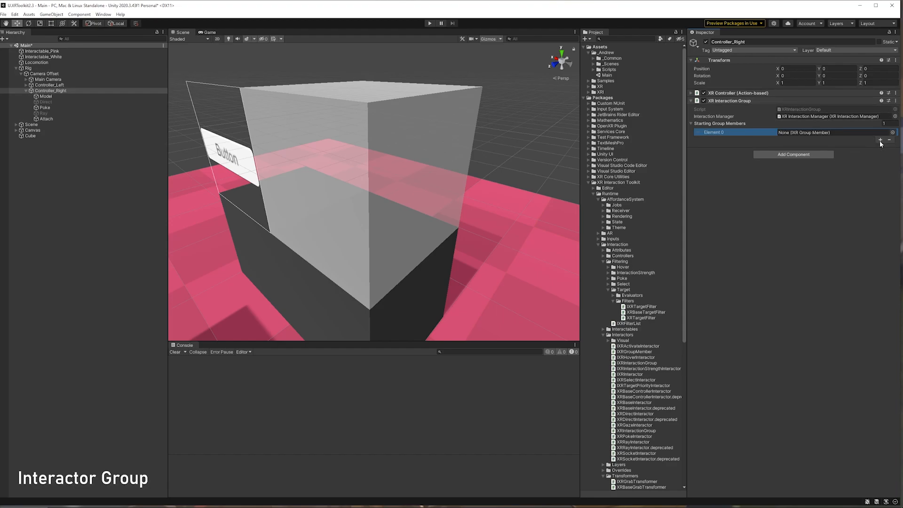
left_click(880, 140)
left_click(880, 147)
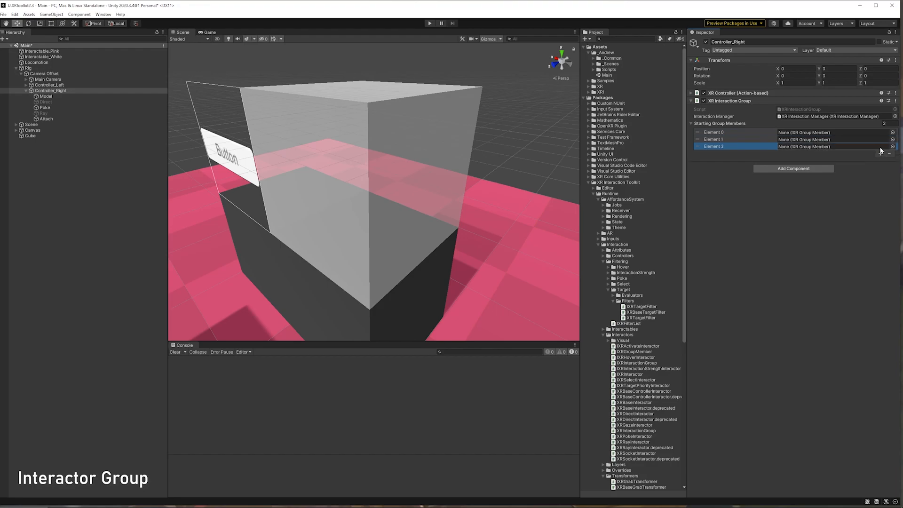
Deactivate the Poke object under Controller_Right and activate its Direct and Ray objects
left_click(78, 106)
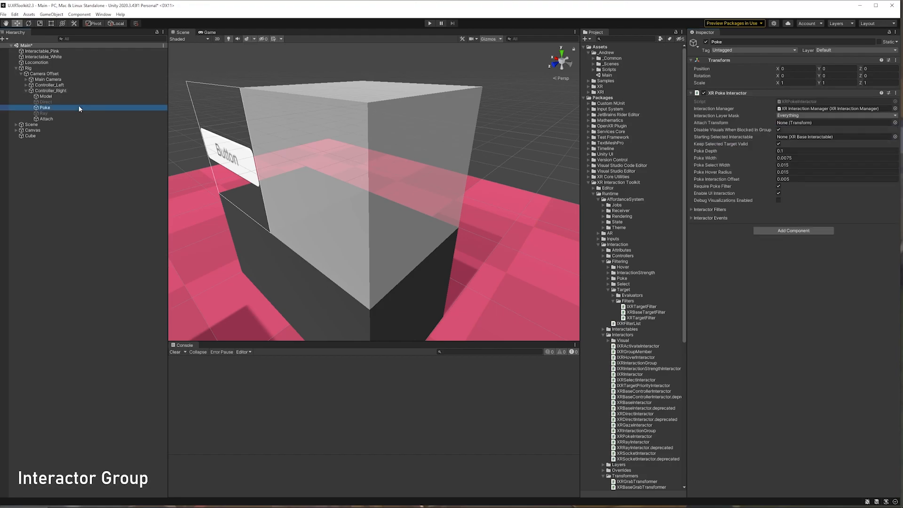
left_click(78, 89)
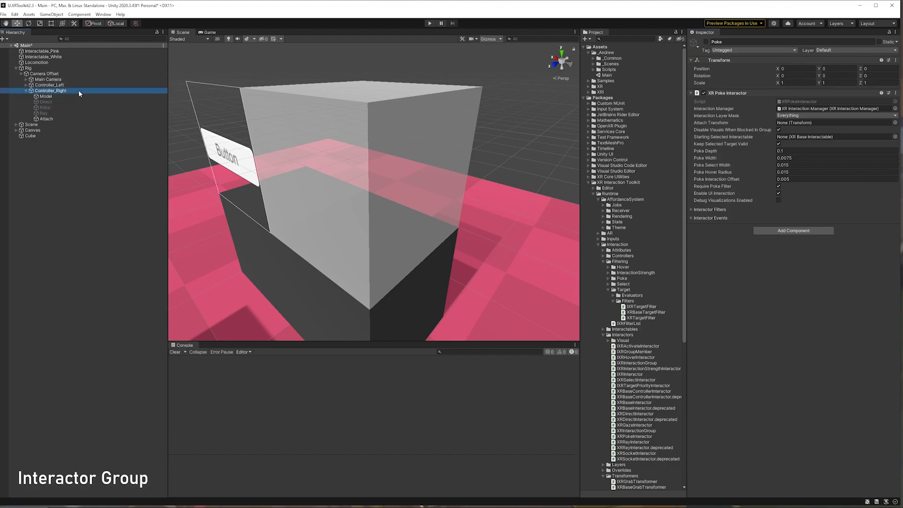
left_click(49, 103)
left_click(50, 113, "ctrl")
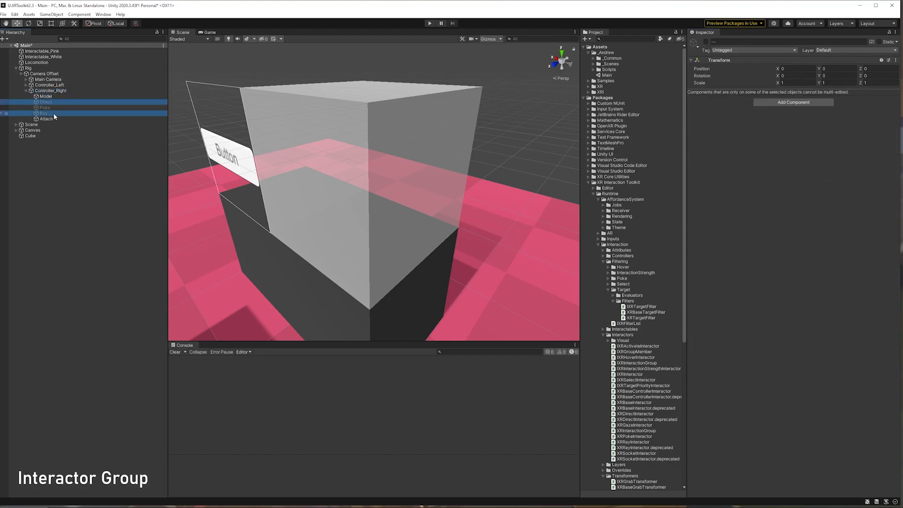
Fill Controller_Right's Starting Group Members with only Direct first and Ray second, and save the scene
left_click(66, 90)
left_click_drag(49, 102, 829, 134)
left_click_drag(47, 115, 815, 143)
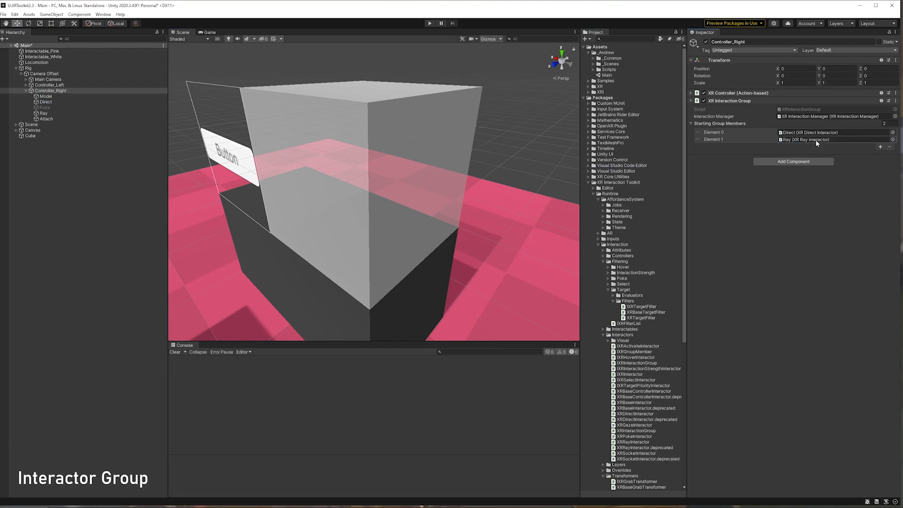
key("ctrl+s")
Test the Direct and Ray interaction group in play mode with a cleared console, and stop playback
left_click(428, 23)
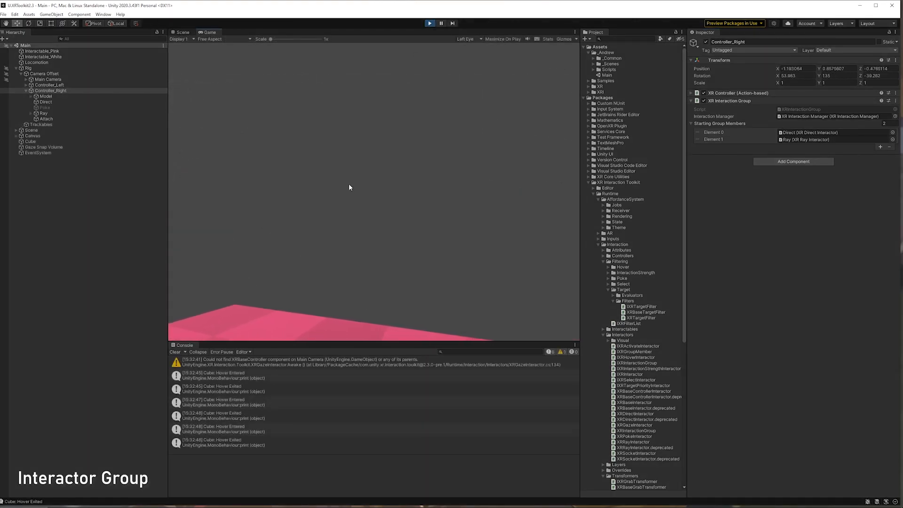
left_click(174, 352)
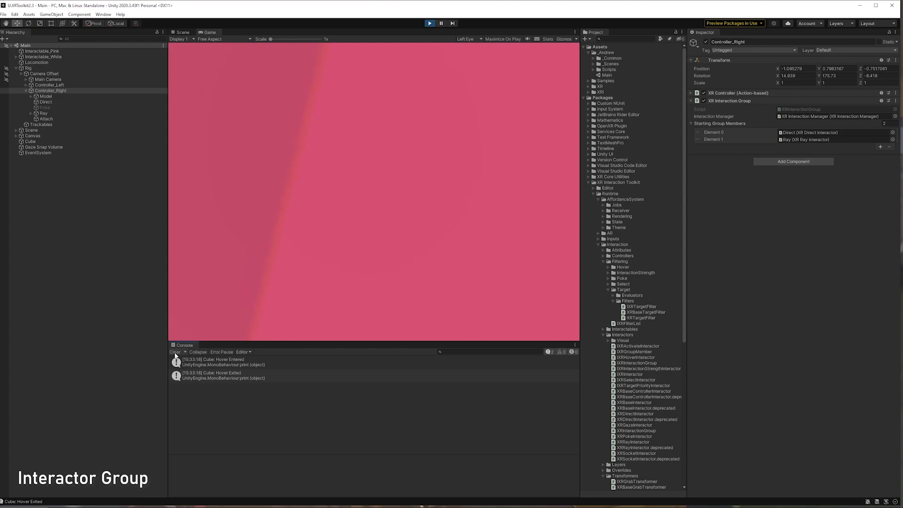
left_click(428, 24)
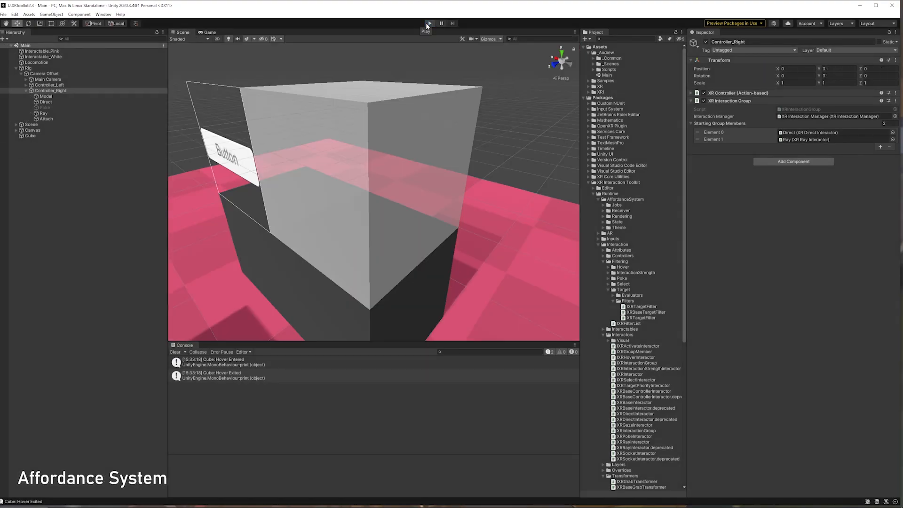
Create an empty child object named Affordance under Interactable_White
left_click(583, 98)
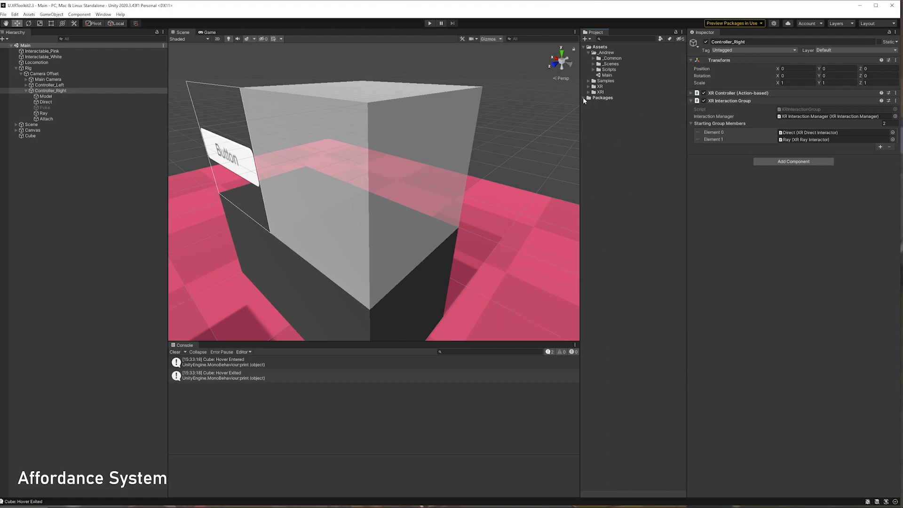
double_click(47, 57)
left_click_drag(456, 146, 316, 176, "alt")
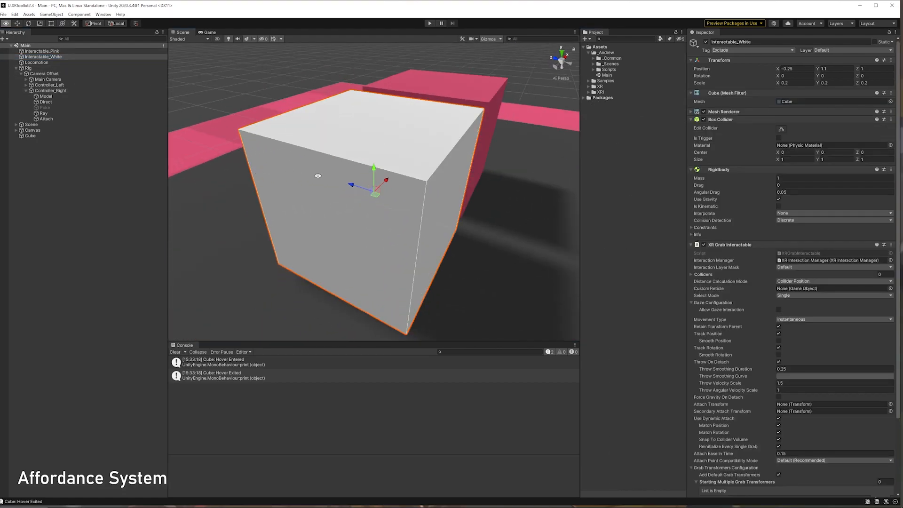
scroll(316, 175, "down", 8)
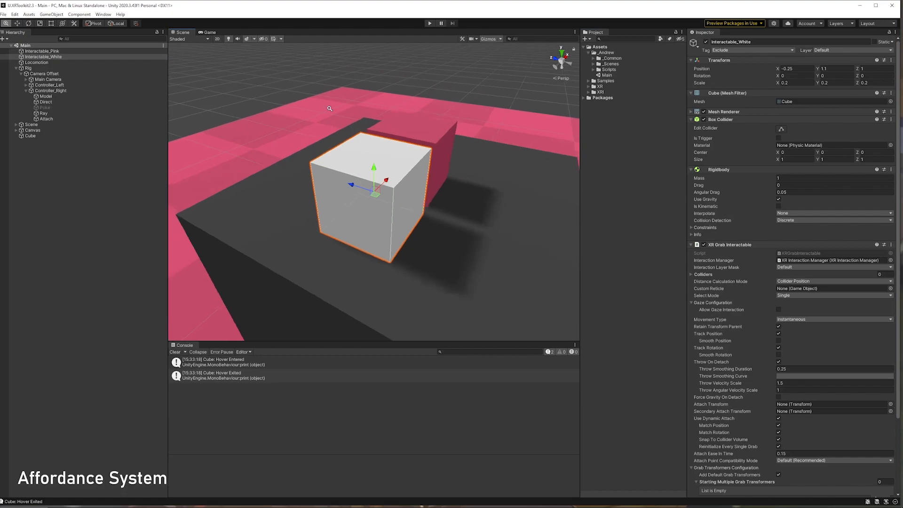
left_click(691, 119)
left_click(691, 127)
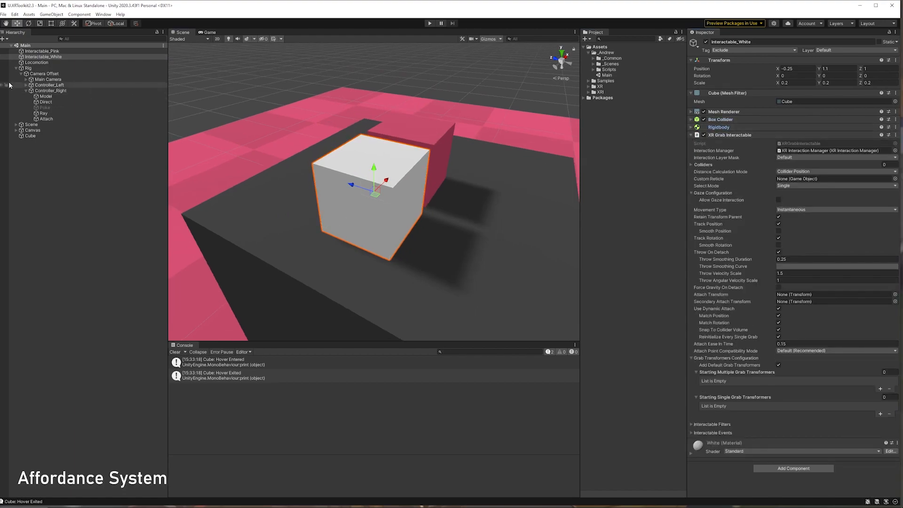
right_click(54, 57)
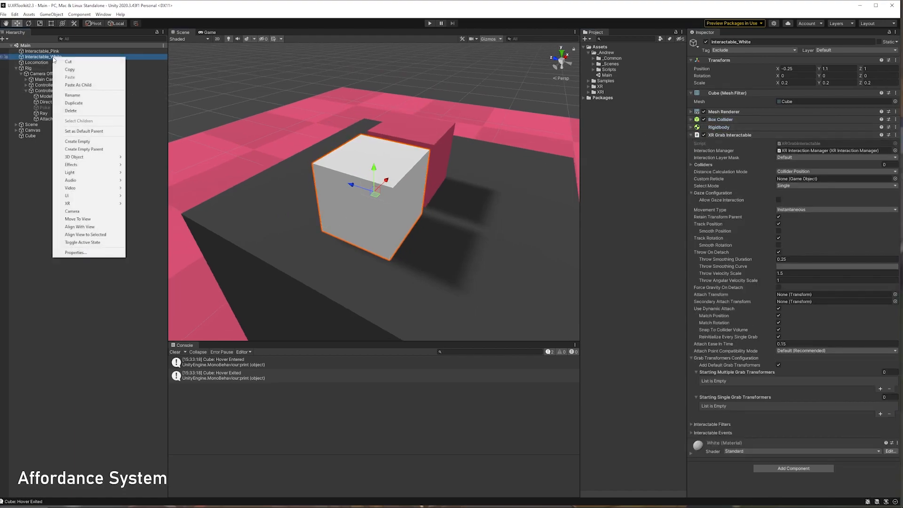
left_click(77, 141)
type("Affordance")
key("Return")
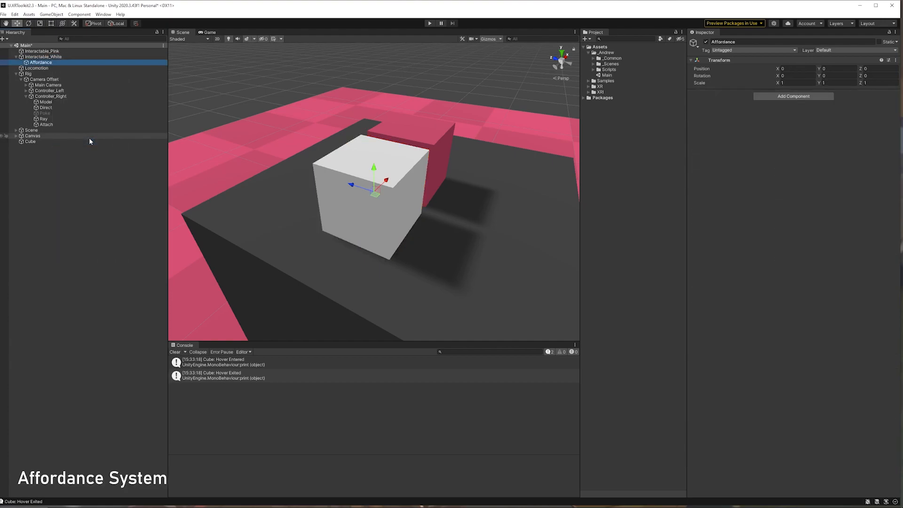
Add a Color Material Property Affordance Receiver component to the Affordance object
left_click(777, 96)
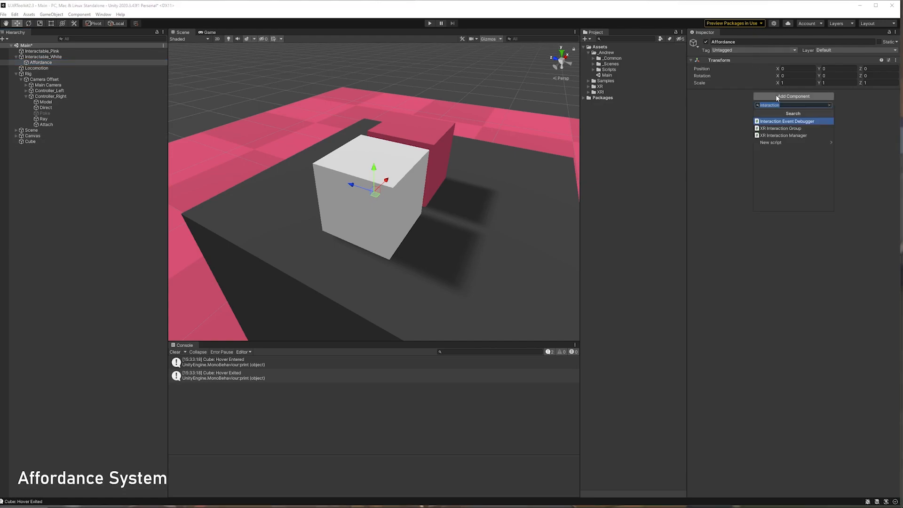
type("an")
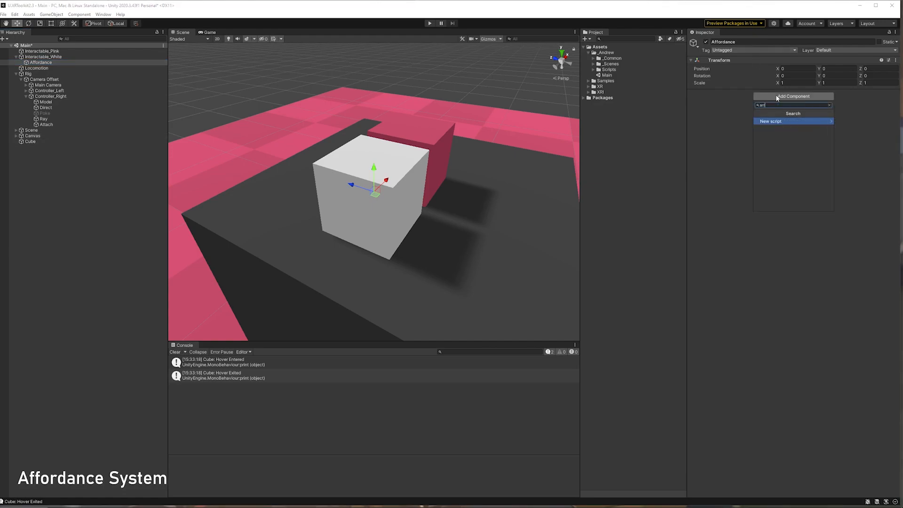
key("BackSpace")
type("for")
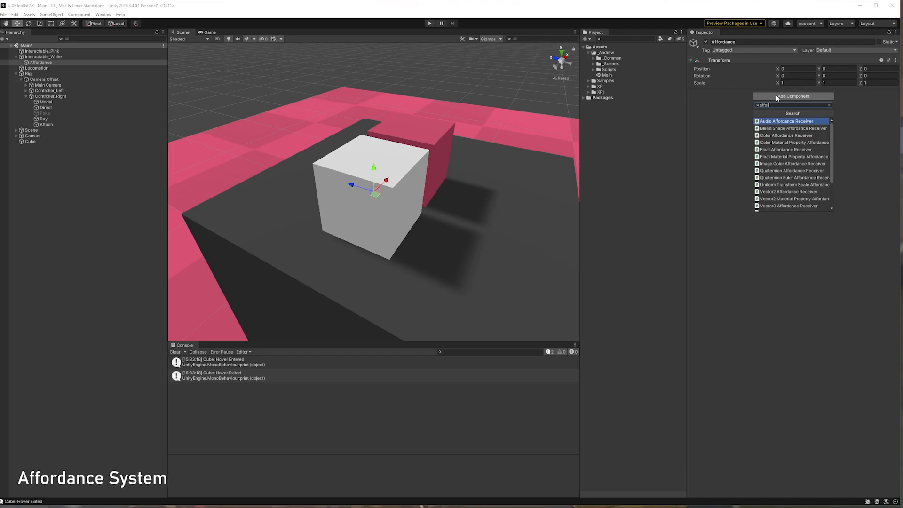
key("Down")
key("Down")
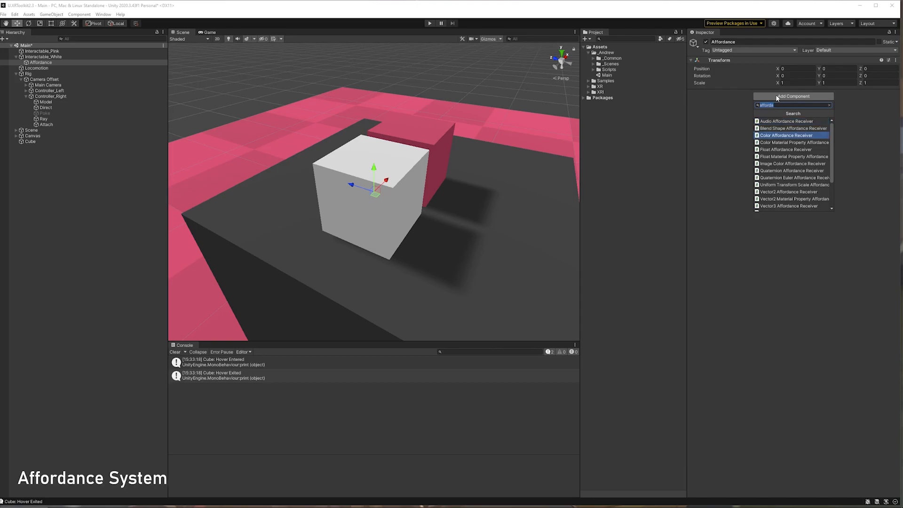
key("Down")
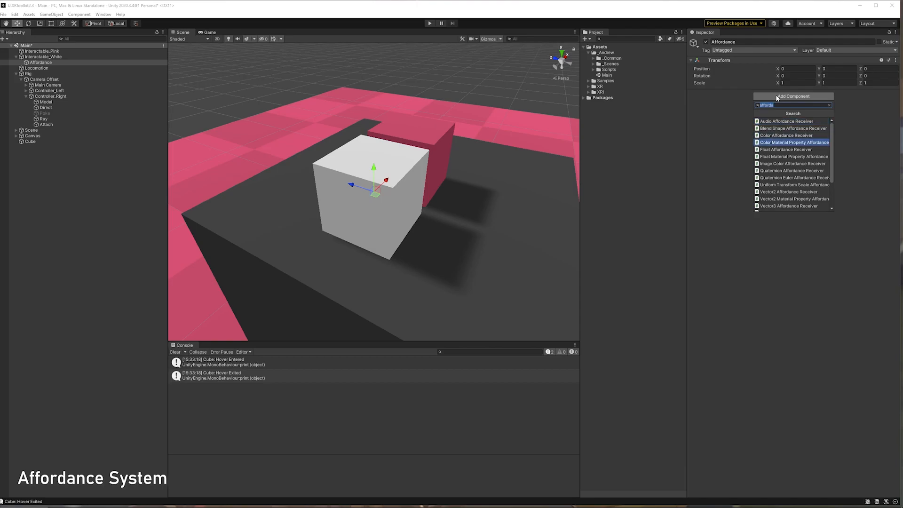
key("Return")
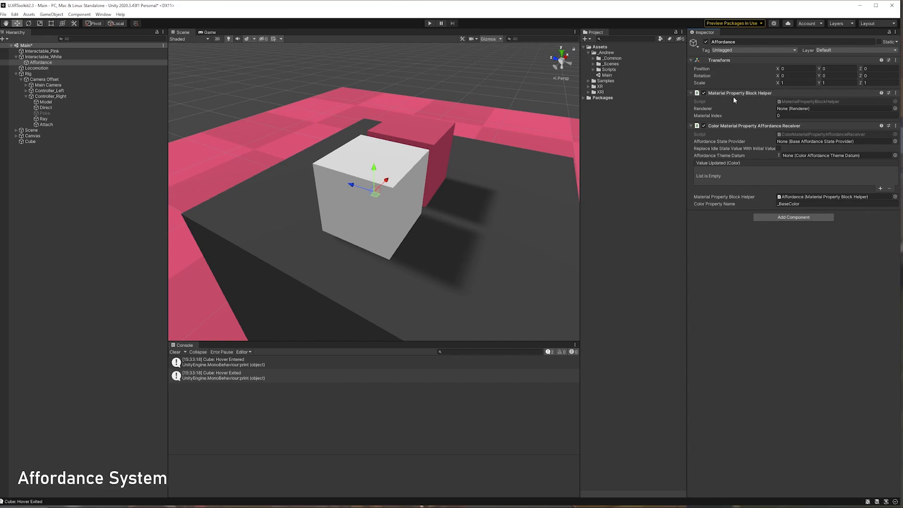
Add an XR Interactable Affordance State Provider to Affordance and move it above the Material Property Block Helper
left_click(775, 218)
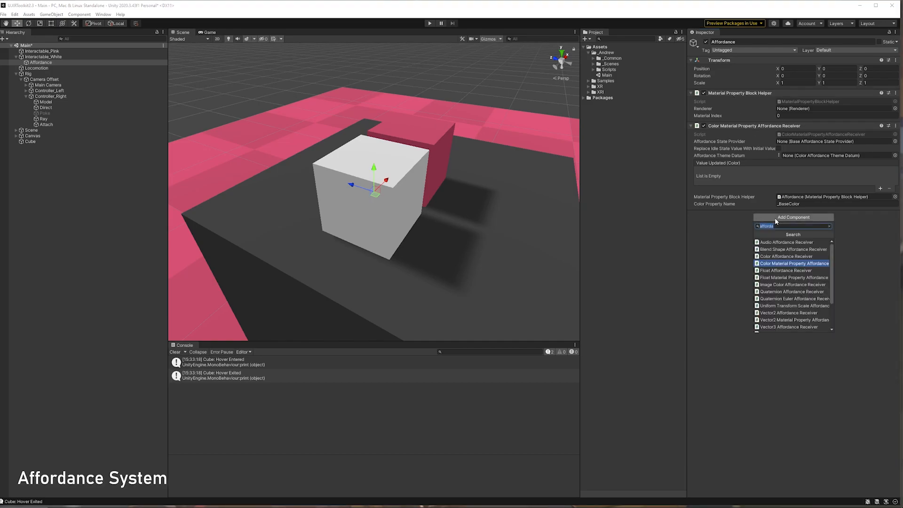
type("state")
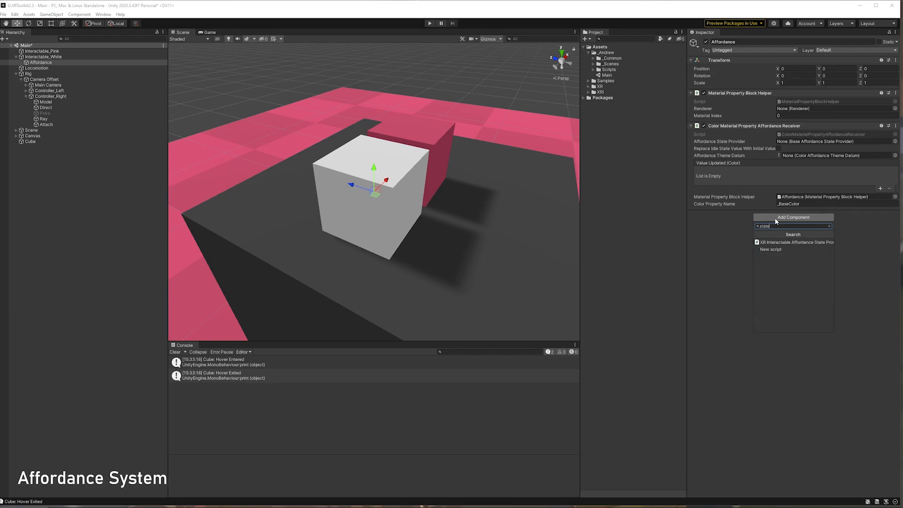
key("Down")
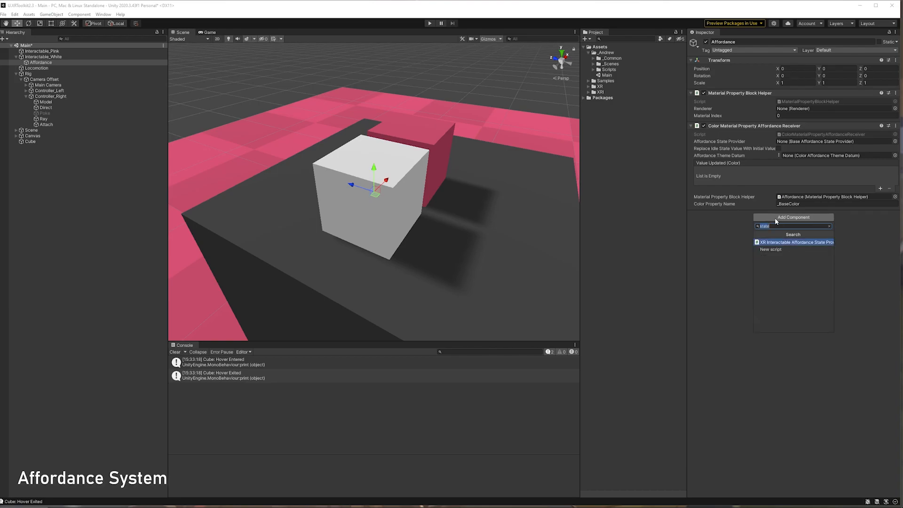
key("Return")
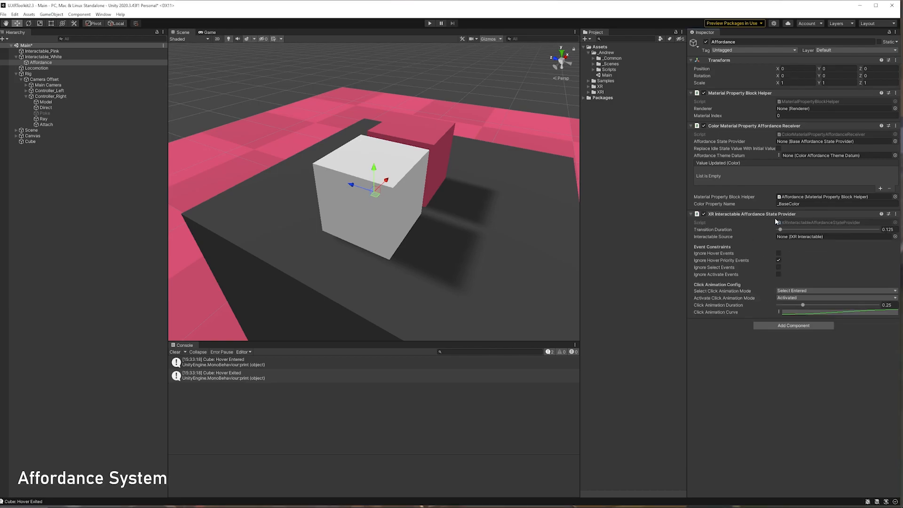
left_click_drag(751, 214, 738, 91)
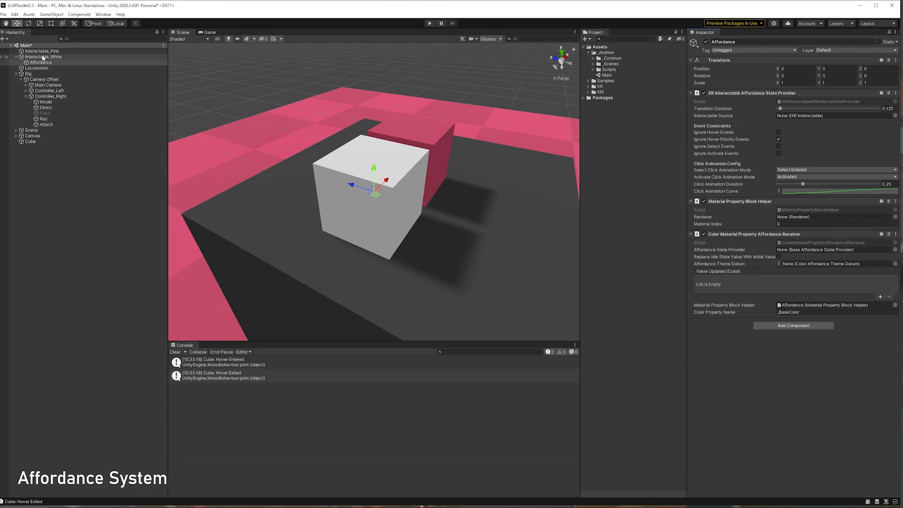
Assign Interactable_White as Interactable Source and Renderer, and link the state provider to the color receiver's Affordance State Provider
left_click_drag(42, 57, 805, 118)
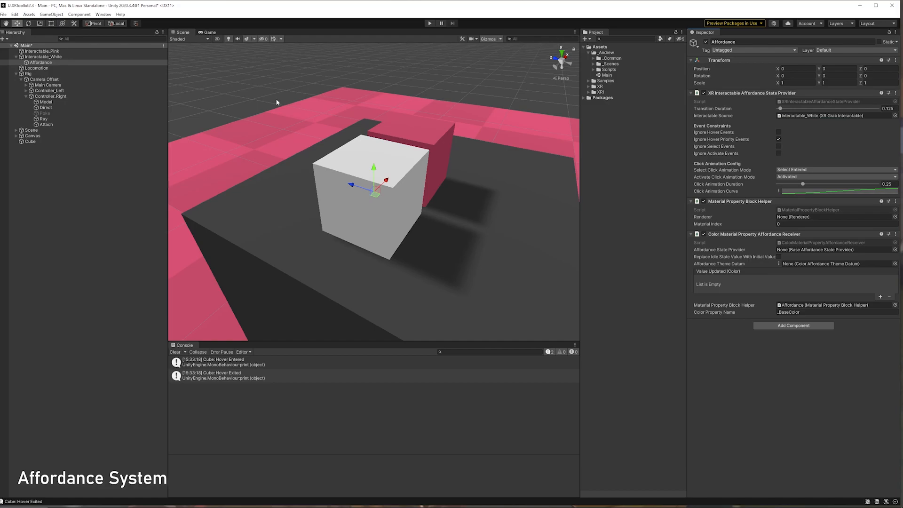
left_click_drag(50, 57, 799, 217)
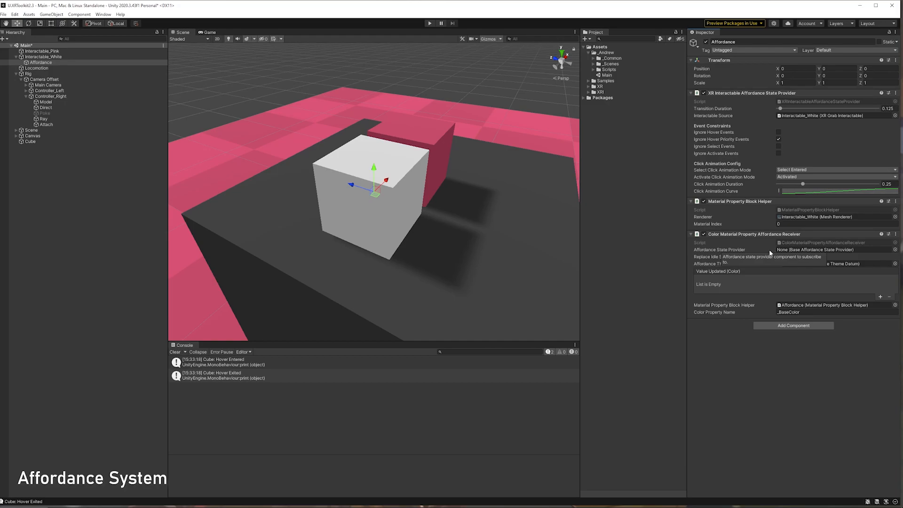
left_click_drag(740, 93, 801, 250)
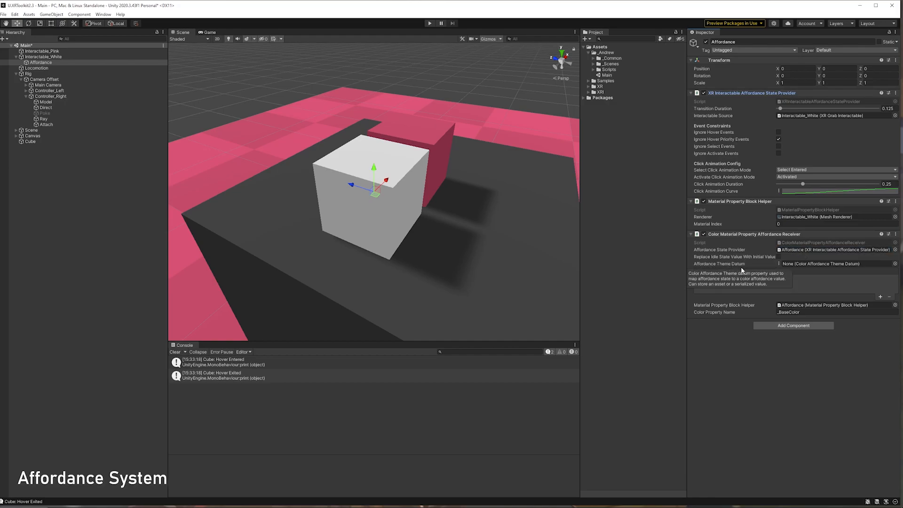
Create a Color Affordance Theme asset with its default name in the folder that contains _Common, _Scenes and Scripts
mouse_move(738, 266)
left_click(605, 52)
right_click(606, 53)
mouse_move(649, 56)
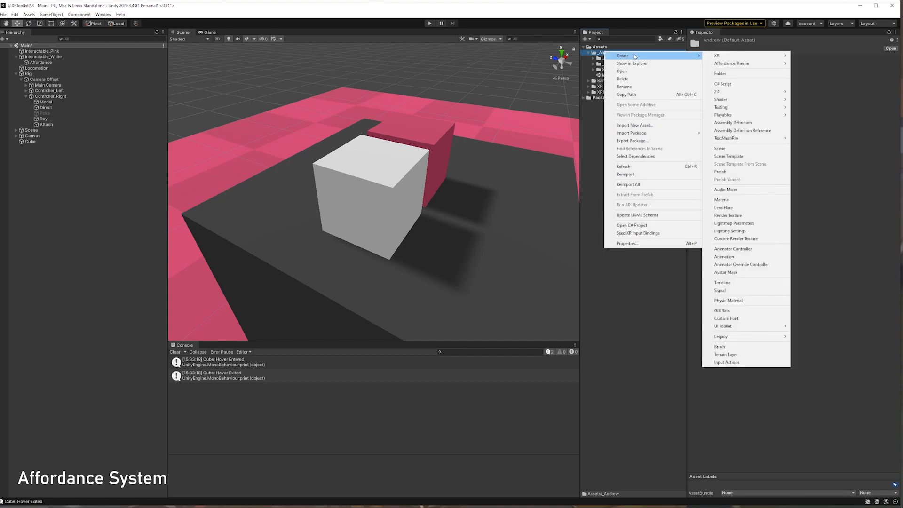
mouse_move(736, 60)
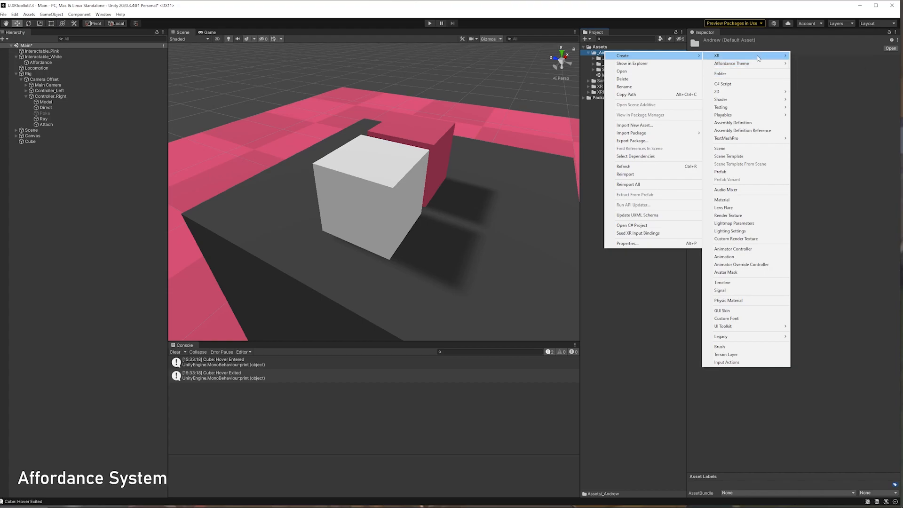
mouse_move(800, 57)
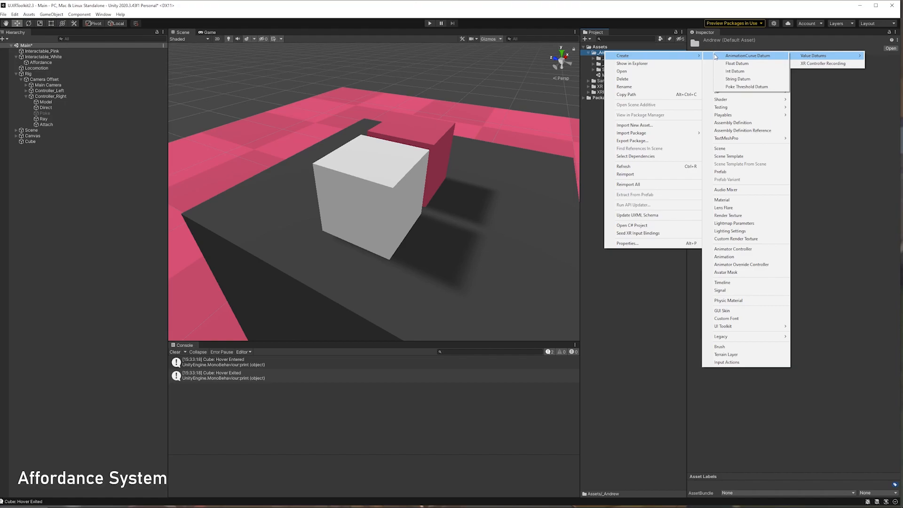
mouse_move(705, 63)
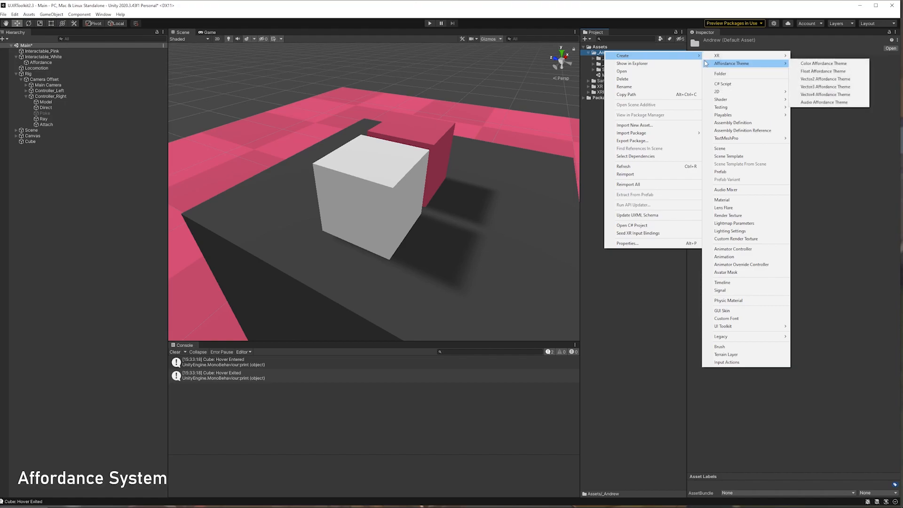
left_click(832, 64)
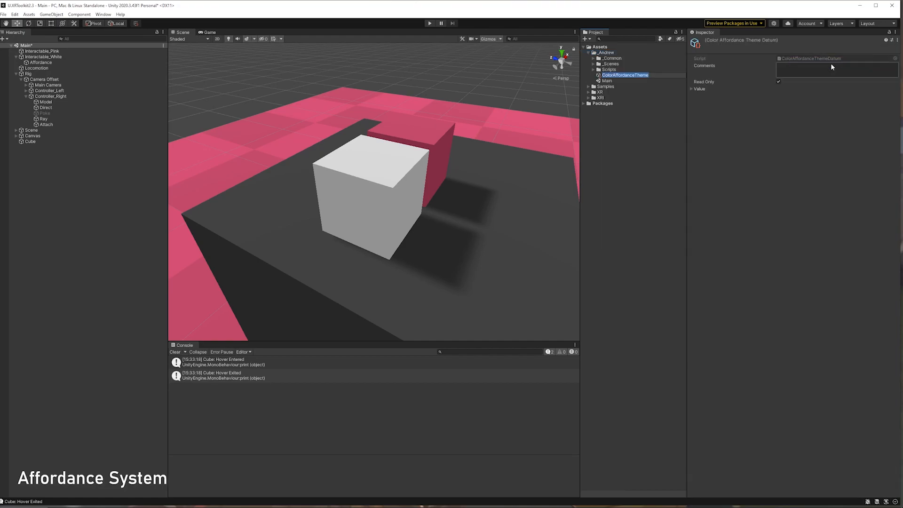
key("Return")
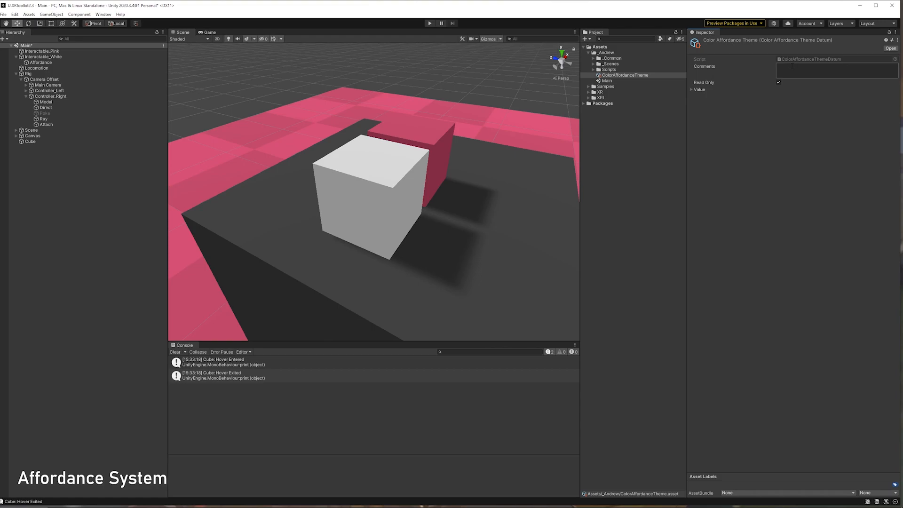
Expand the color theme's state list, then assign ColorAffordanceTheme as Affordance Theme Datum on the Affordance object's color receiver
left_click(691, 90)
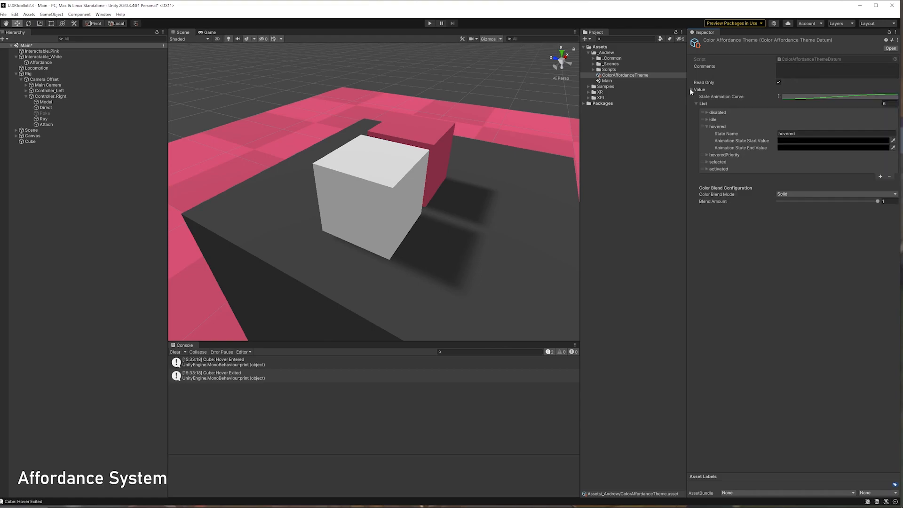
left_click(706, 126)
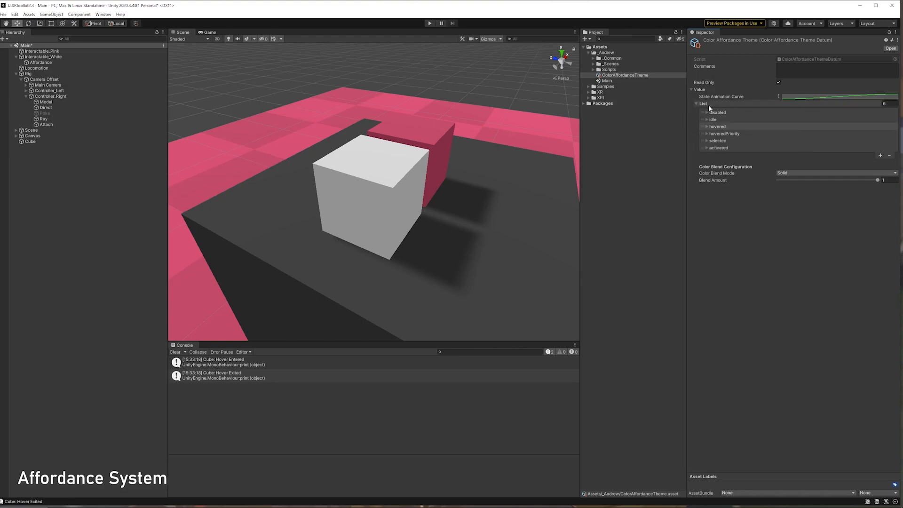
mouse_move(718, 113)
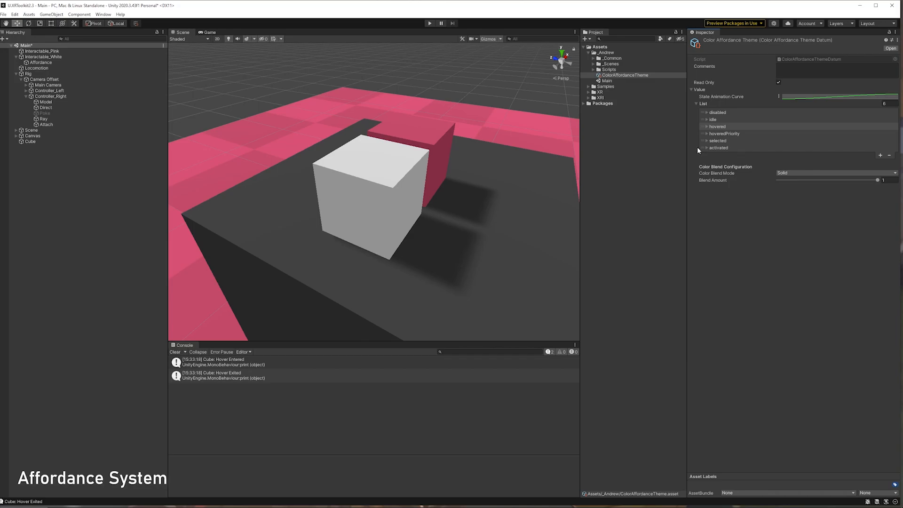
left_click(82, 63)
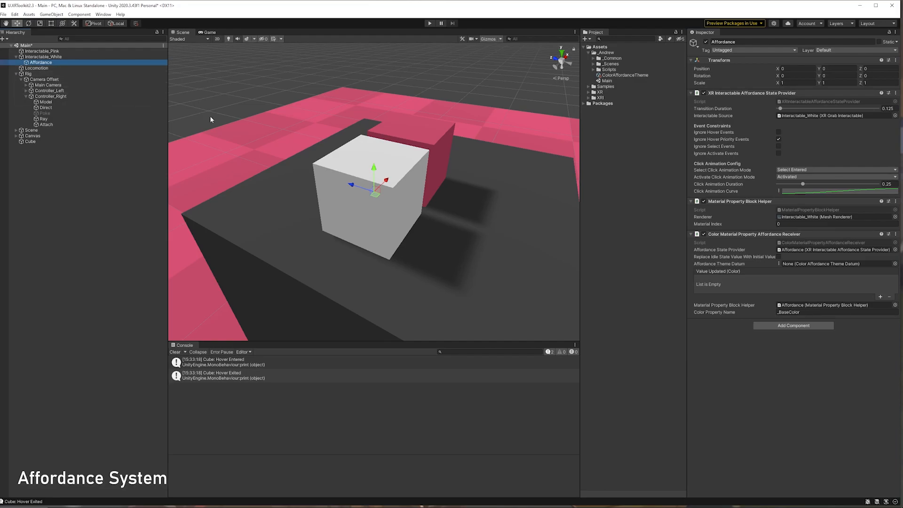
left_click_drag(625, 75, 801, 264)
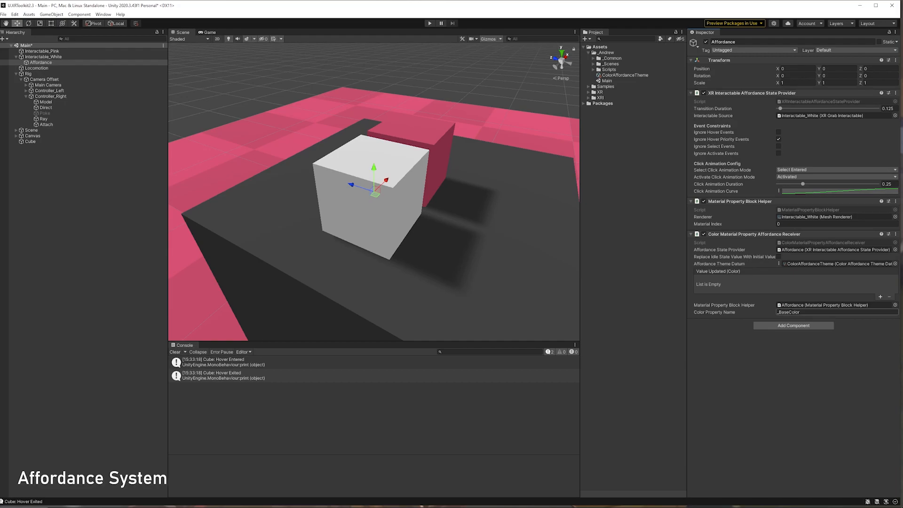
Inspect the shader of Interactable_White's White material to find the name of its color property
left_click(407, 163)
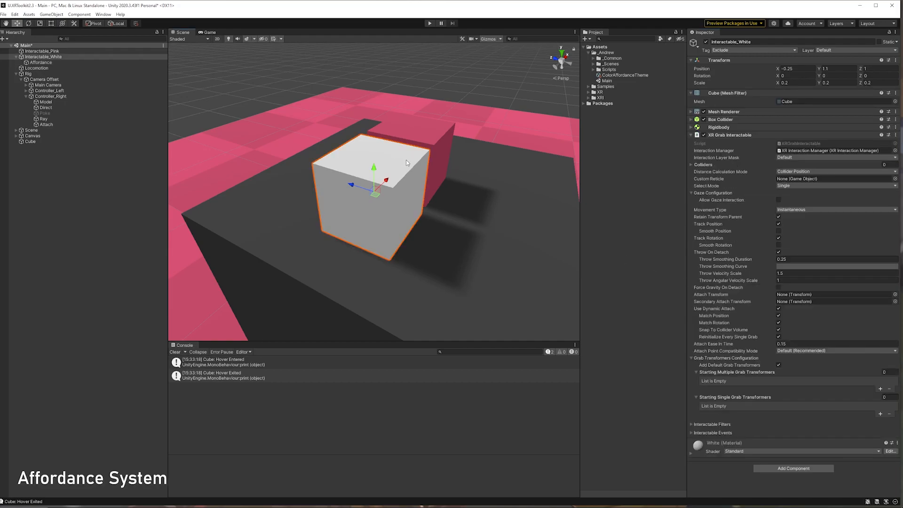
left_click(728, 113)
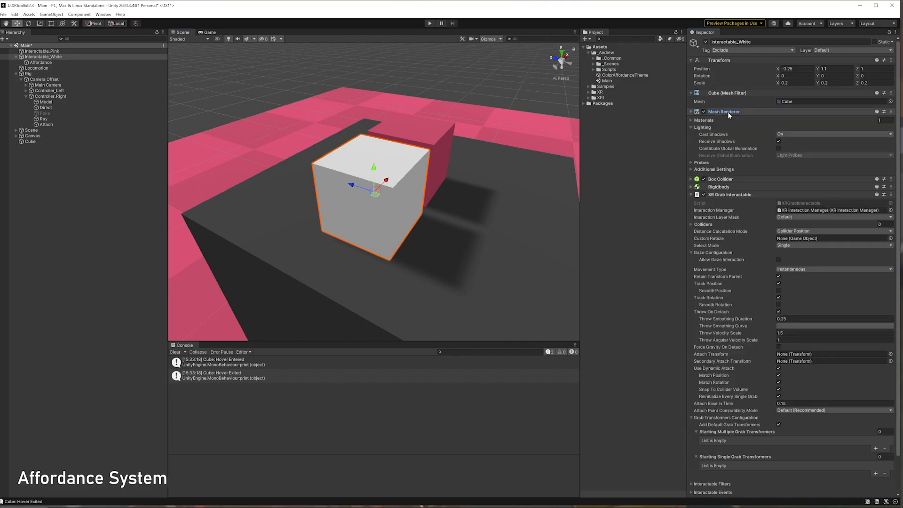
left_click(691, 127)
left_click(692, 120)
left_click(788, 129)
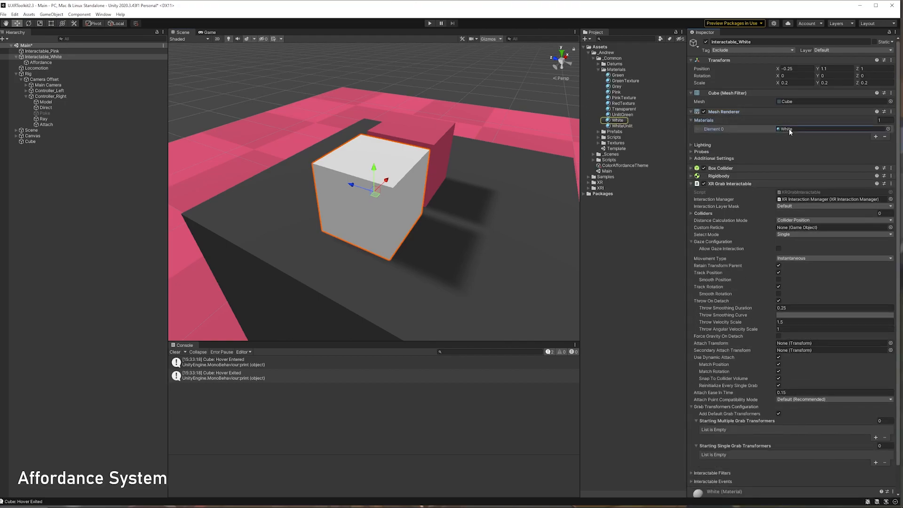
left_click(635, 120)
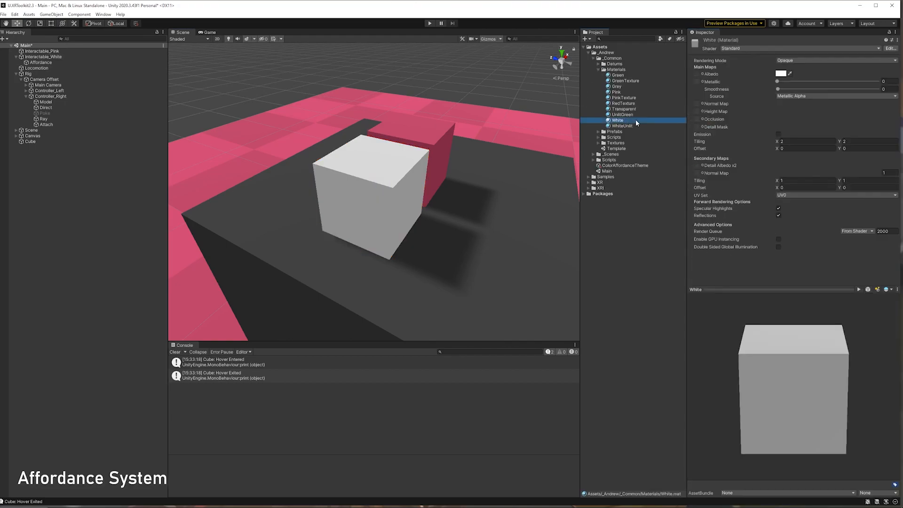
left_click(891, 49)
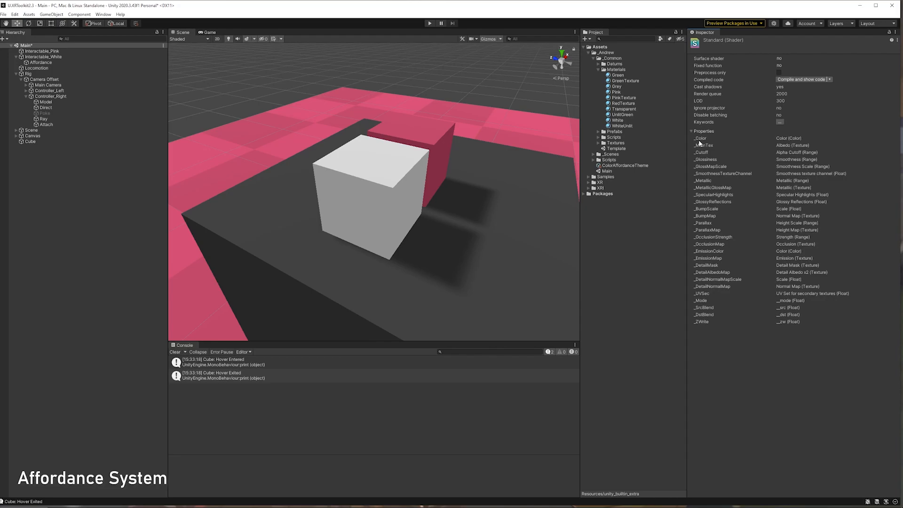
Set the Color Property Name of the Affordance object's Color Material Property Affordance Receiver to _Color
left_click(117, 66)
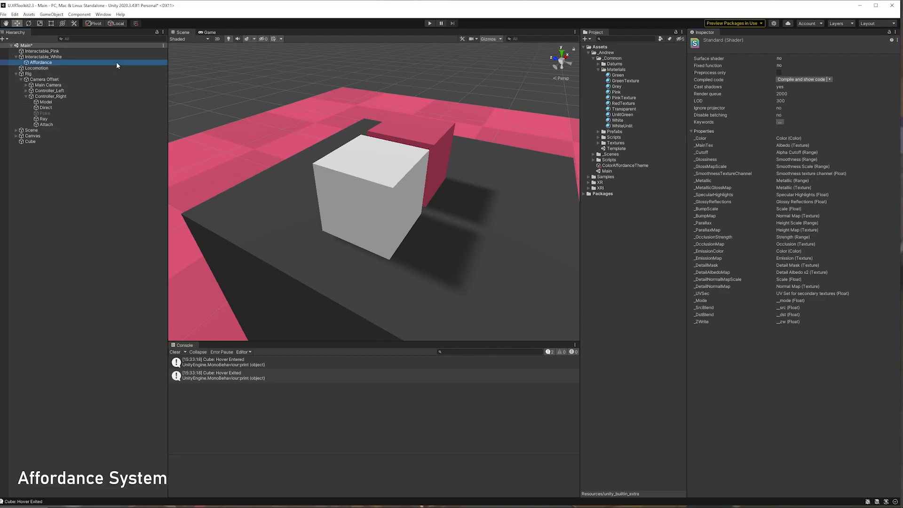
left_click(815, 312)
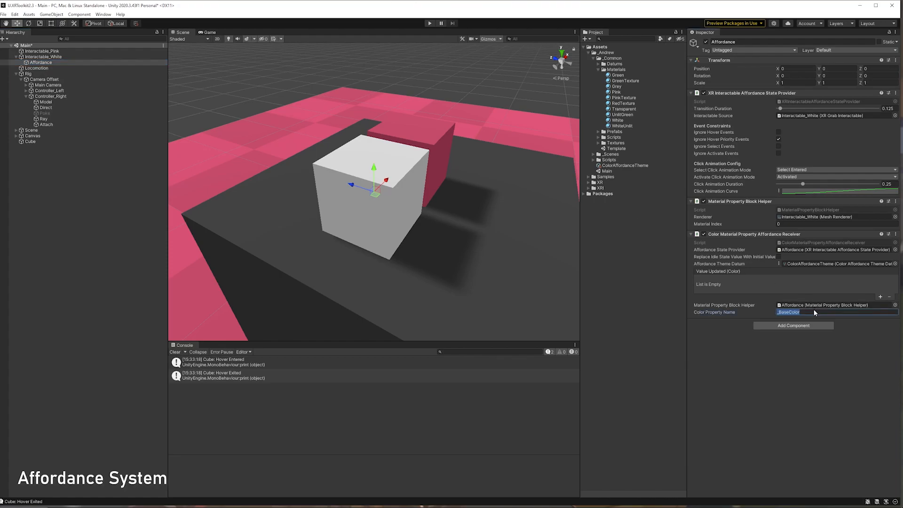
type("_Colo")
Open the ColorAffordanceTheme asset from the receiver's theme reference and expand its idle state
left_click(816, 263)
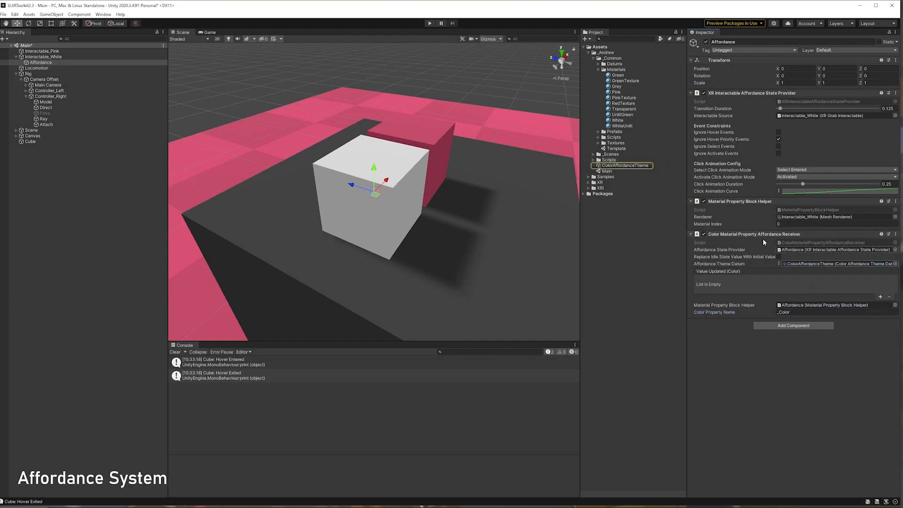
left_click(640, 166)
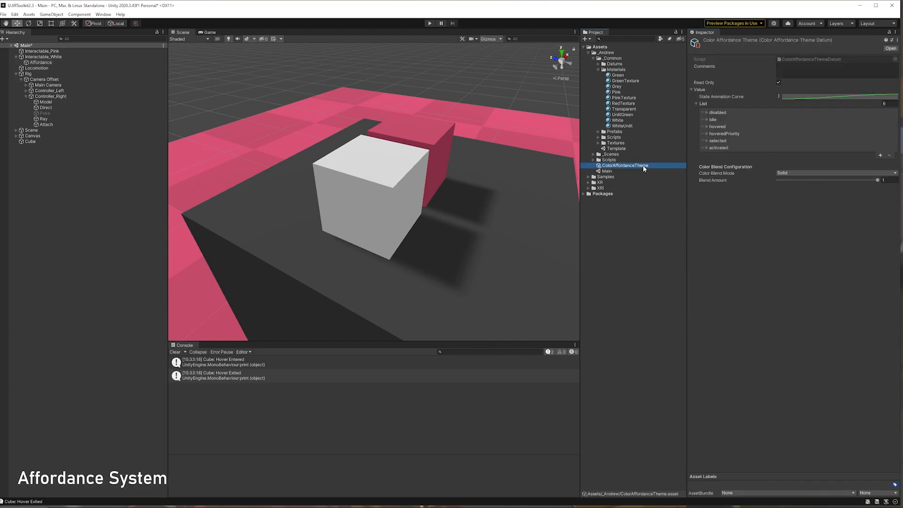
left_click(706, 119)
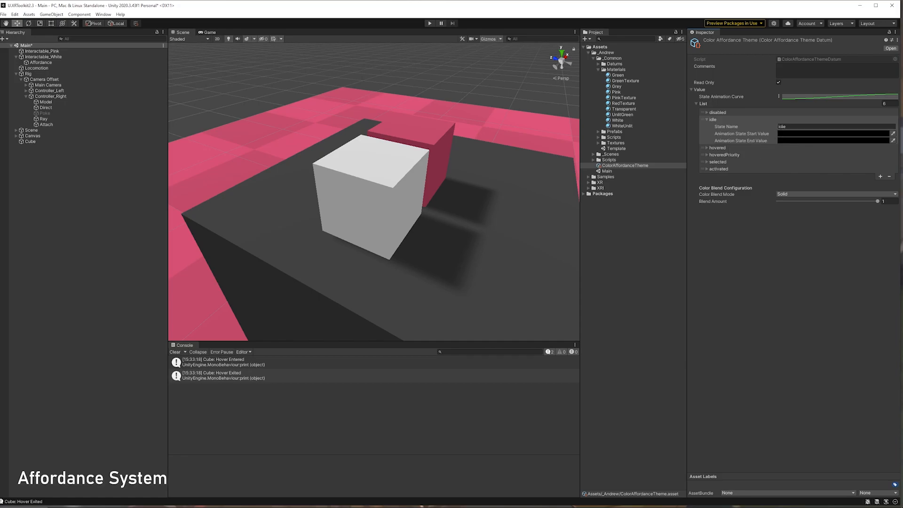
Dock the Game view beside the Scene view, adjust the split, and briefly run the scene in Play mode
left_click_drag(210, 32, 520, 162)
left_click_drag(443, 139, 422, 139)
left_click(429, 24)
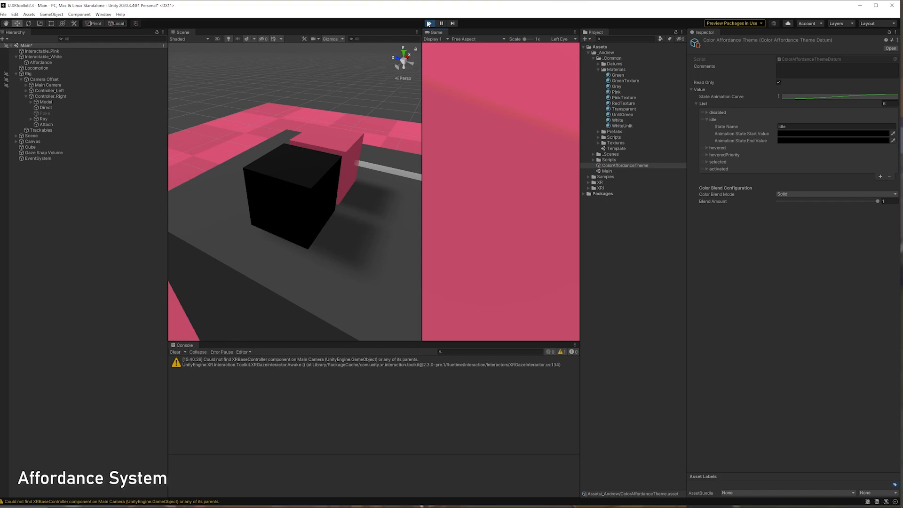
left_click(428, 24)
Enable Replace Idle State Value With Initial Value on the Affordance object's color receiver
left_click(86, 62)
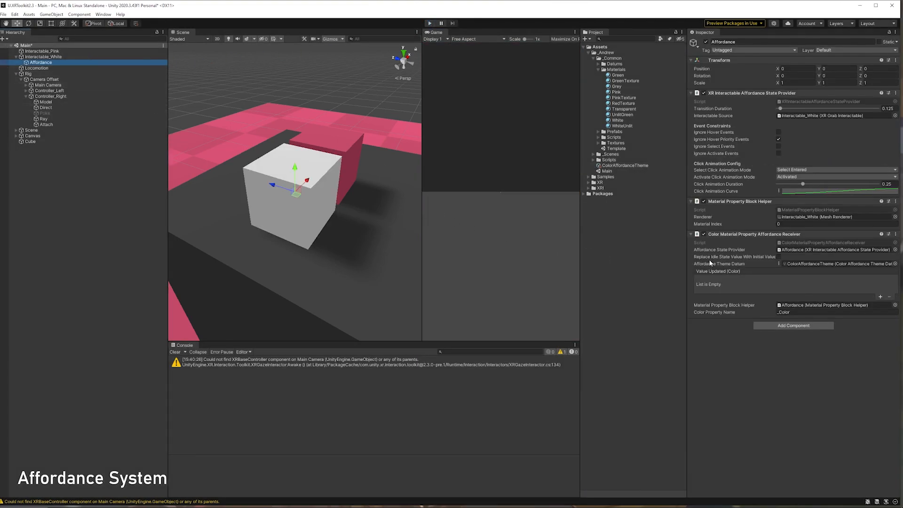
mouse_move(707, 258)
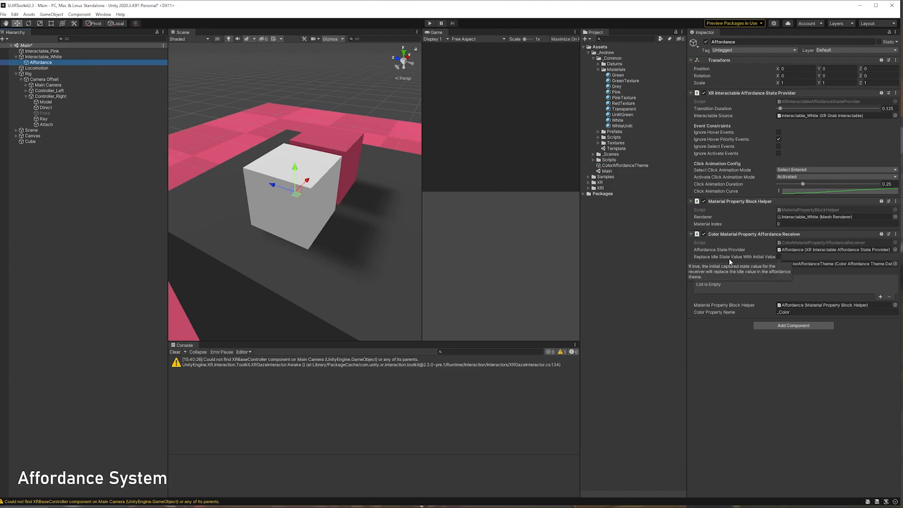
left_click(778, 256)
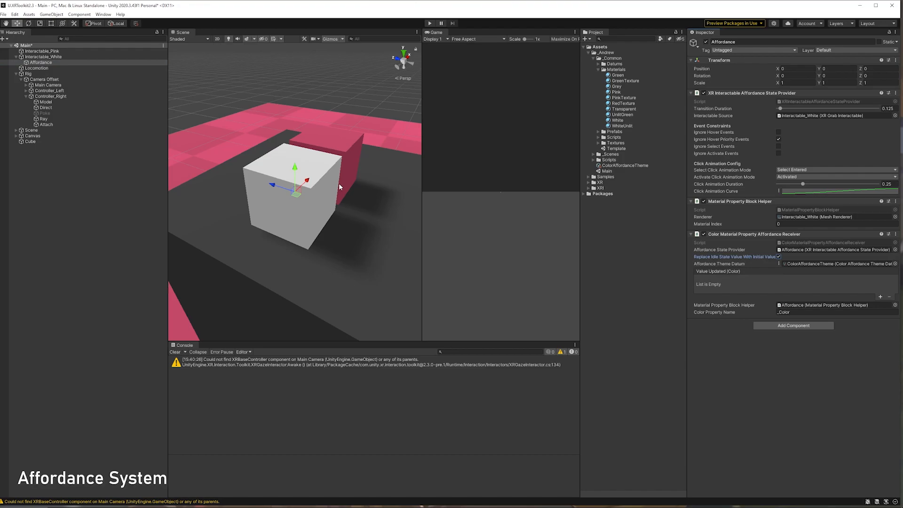
Set the hovered state's Animation State Start Value in ColorAffordanceTheme to red (FF0000) and test hovering in Play mode
left_click(639, 165)
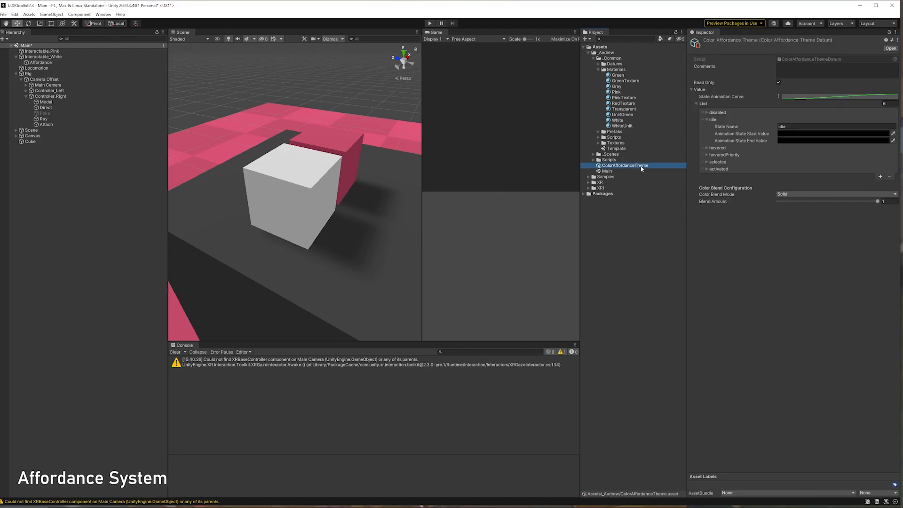
left_click(706, 119)
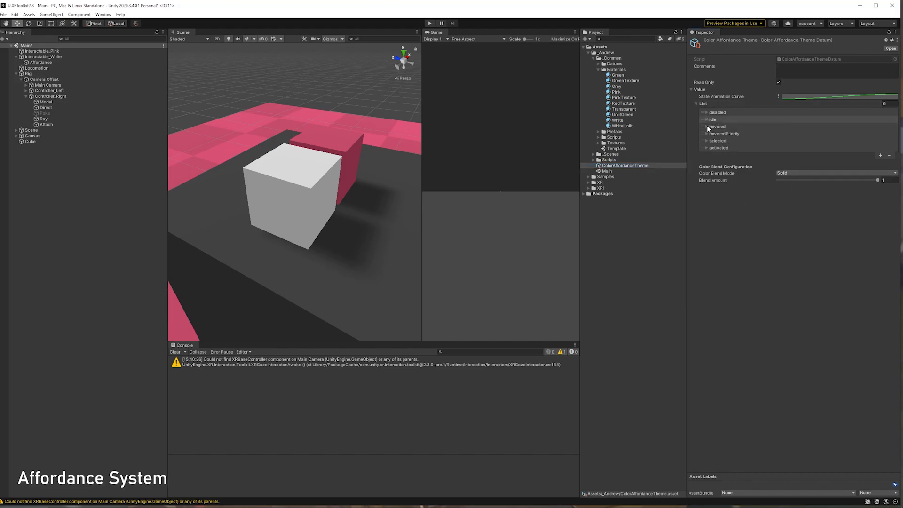
left_click(706, 126)
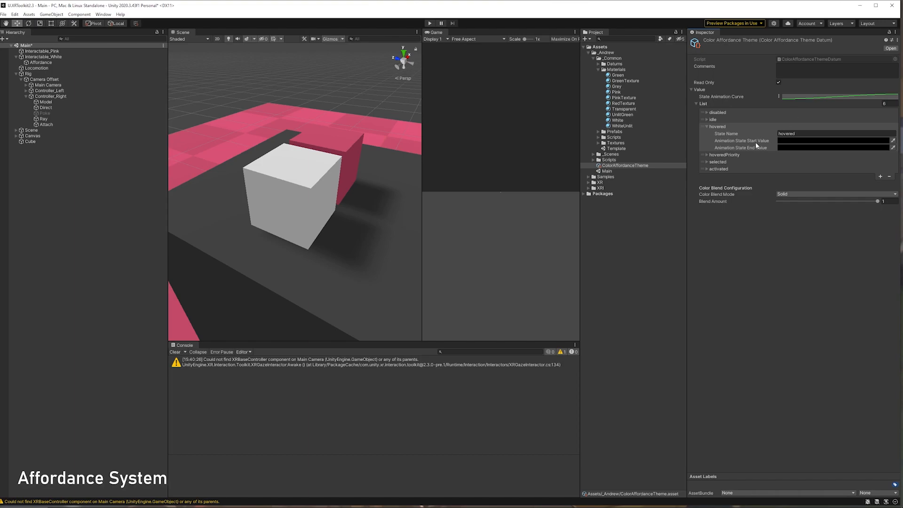
mouse_move(753, 144)
left_click(780, 140)
left_click_drag(813, 197, 853, 166)
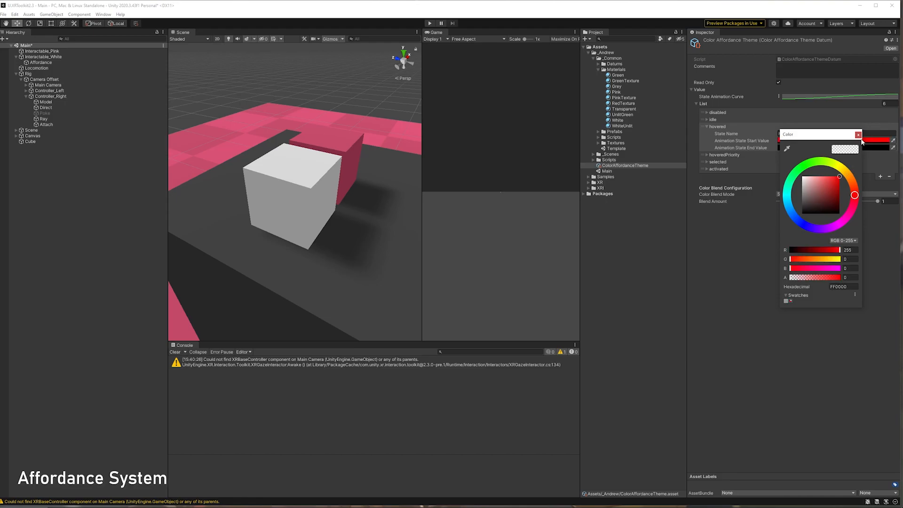
left_click(858, 135)
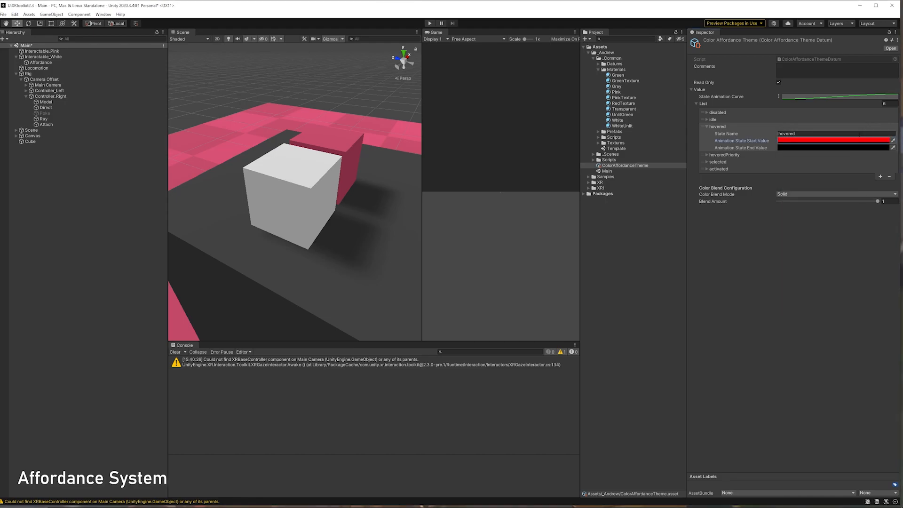
left_click(430, 24)
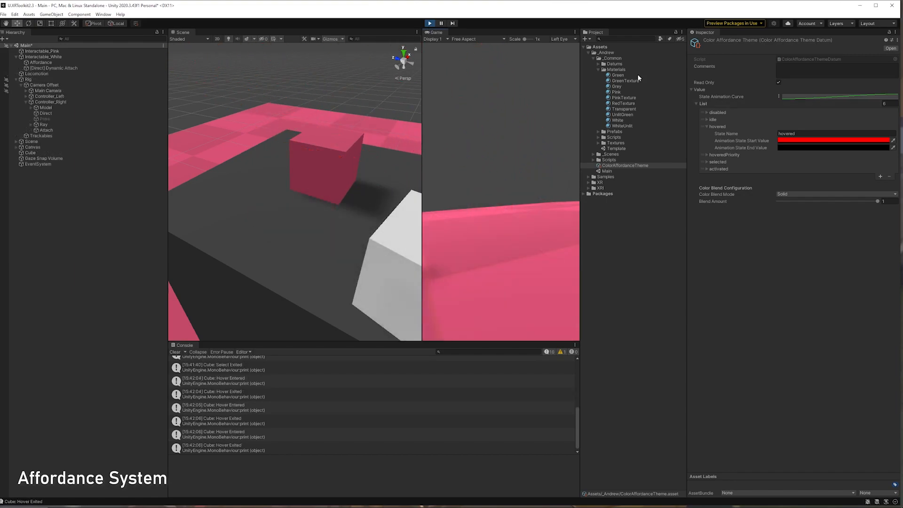
left_click(429, 24)
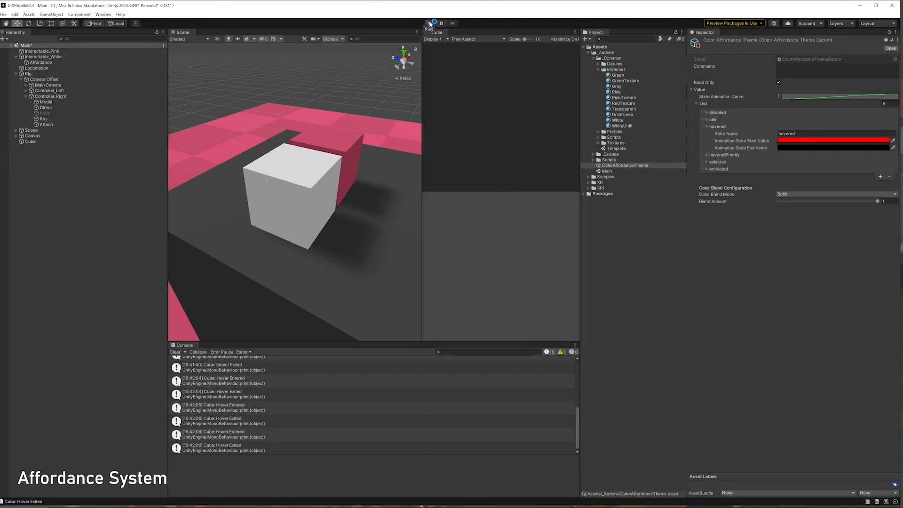
Add an Audio Affordance Receiver component to the Affordance object and review the state provider's event constraints
left_click(73, 62)
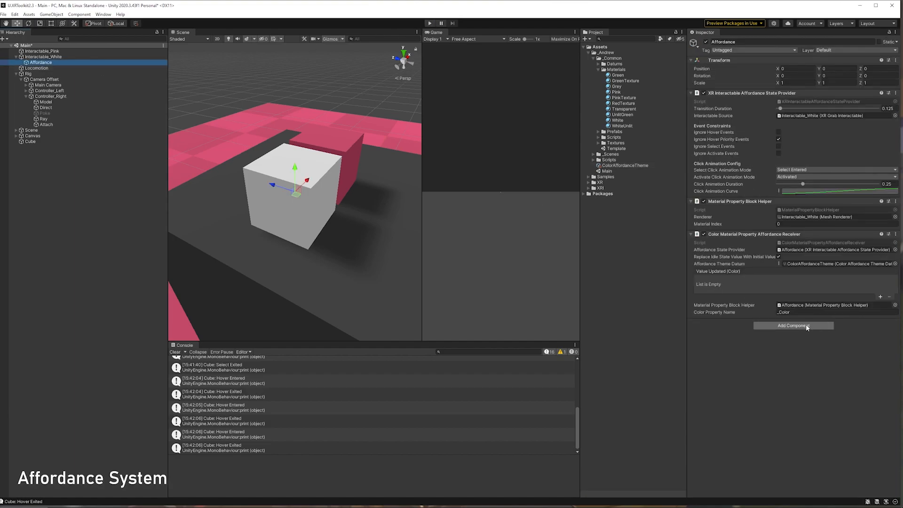
left_click(807, 325)
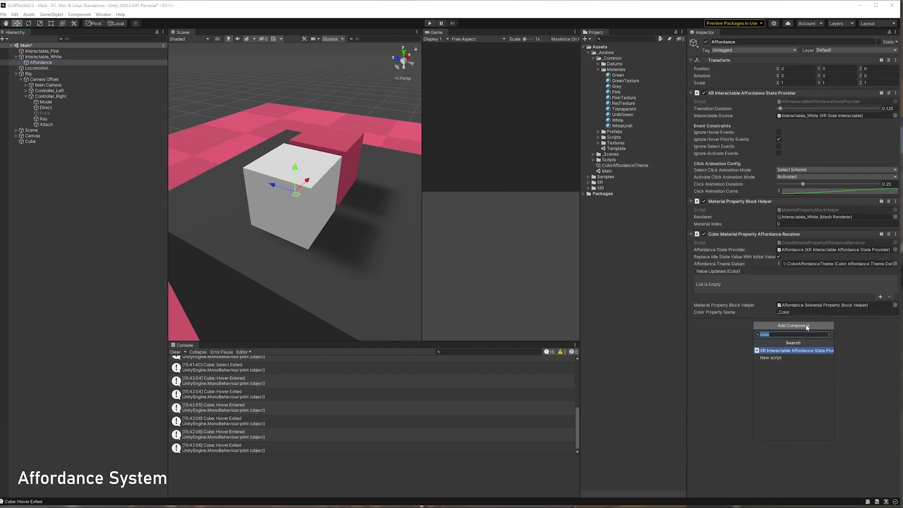
type("affordance")
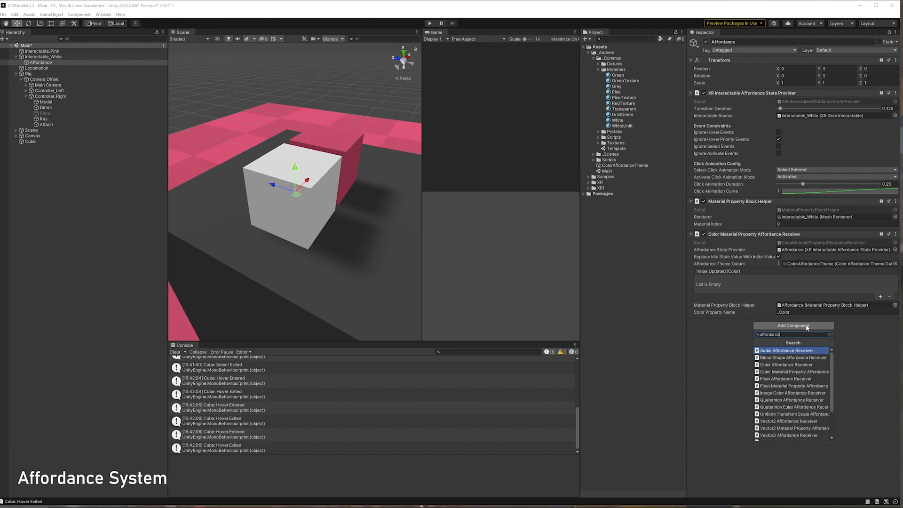
key("Return")
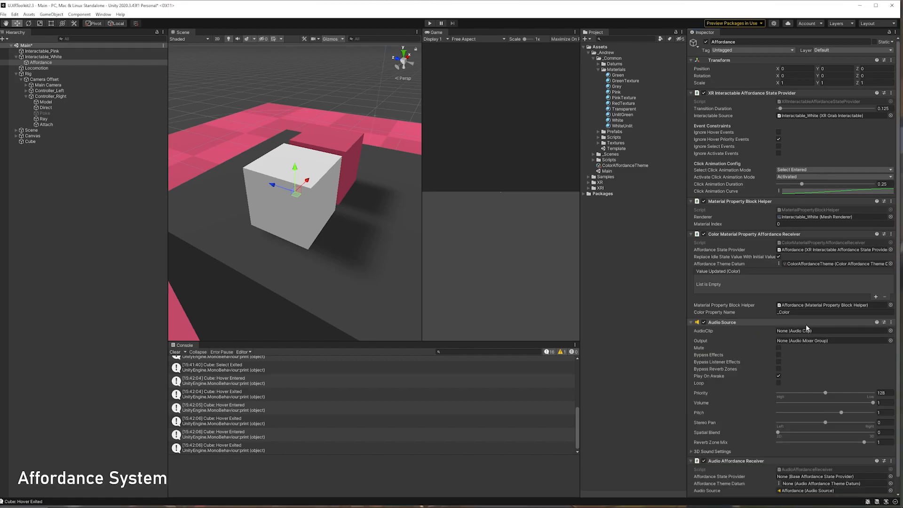
scroll(805, 324, "down", 2)
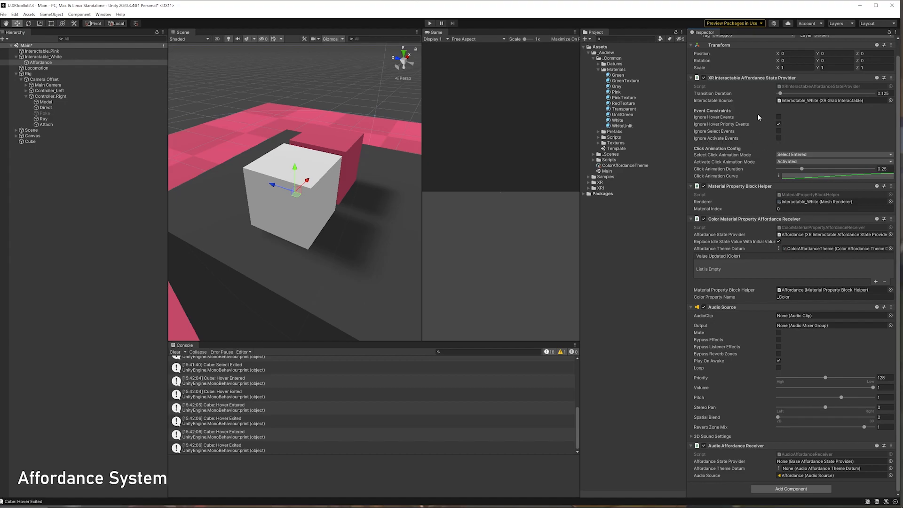
mouse_move(739, 137)
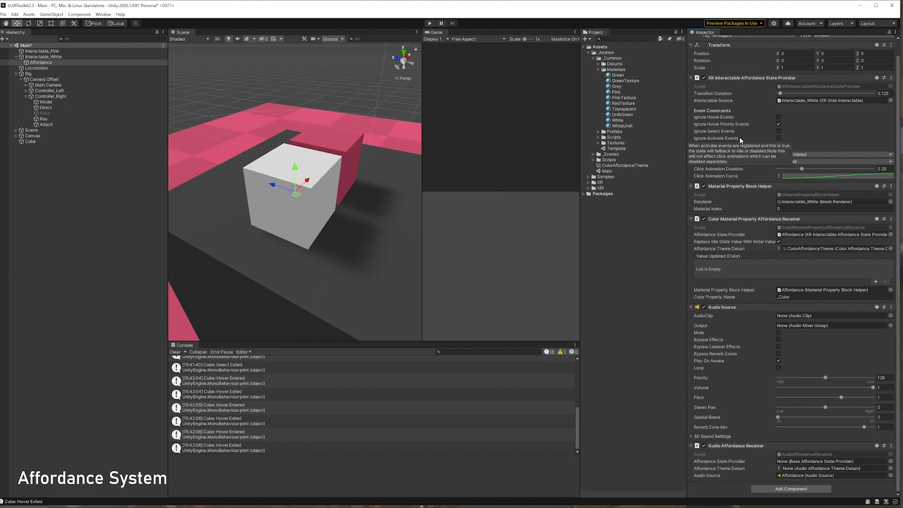
mouse_move(736, 114)
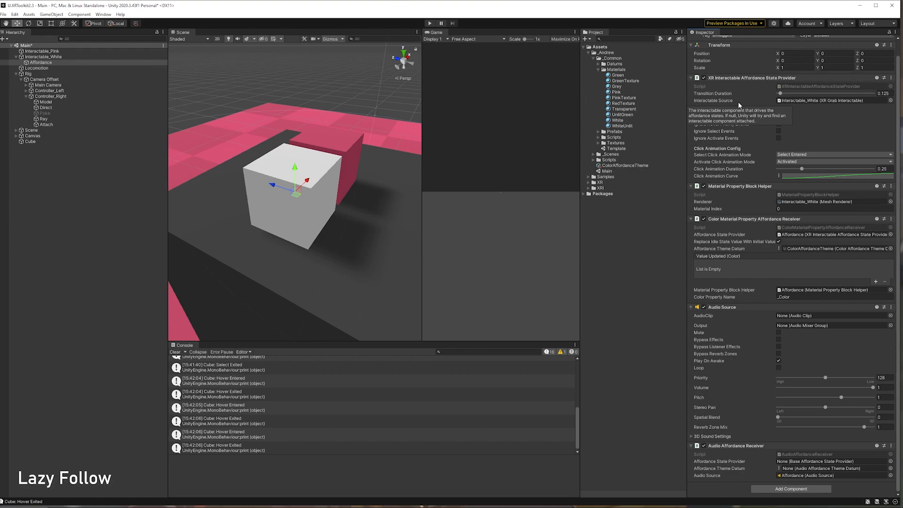
Collapse the Rig and Interactable_White objects in the scene hierarchy
left_click(17, 74)
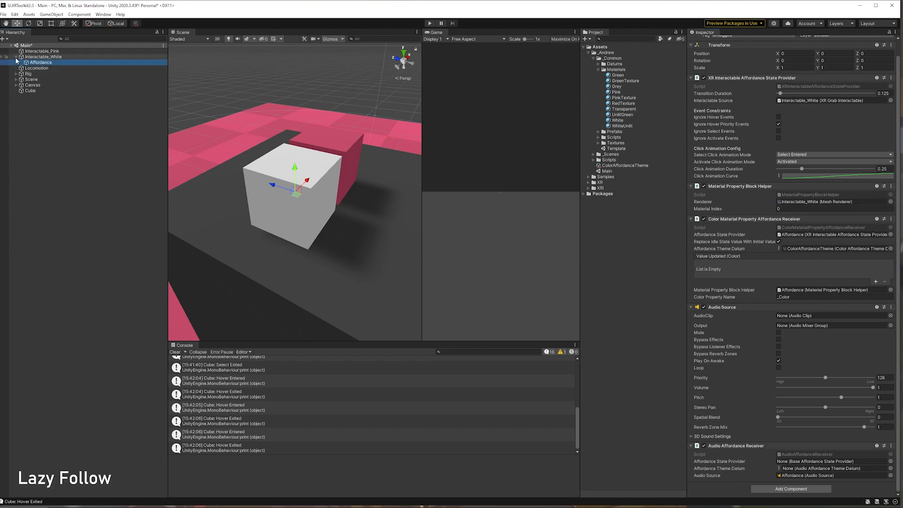
left_click(16, 56)
left_click_drag(371, 197, 324, 171, "alt")
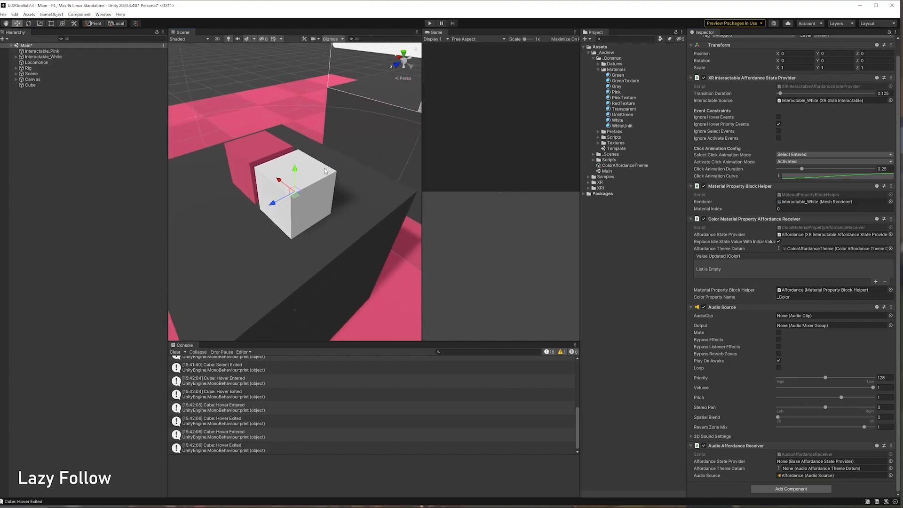
Add a Lazy Follow component to Interactable_Pink and set its Target to the rig's Main Camera
left_click(256, 153)
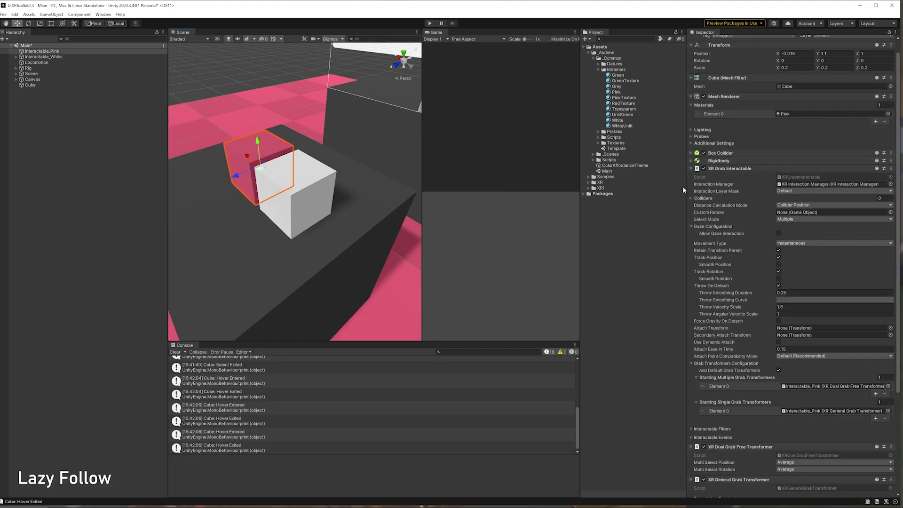
left_click(690, 169)
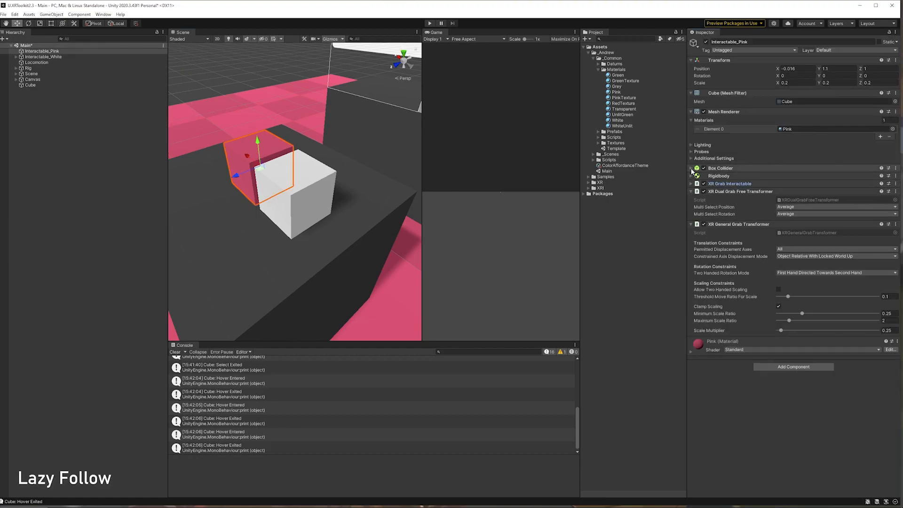
left_click(690, 225)
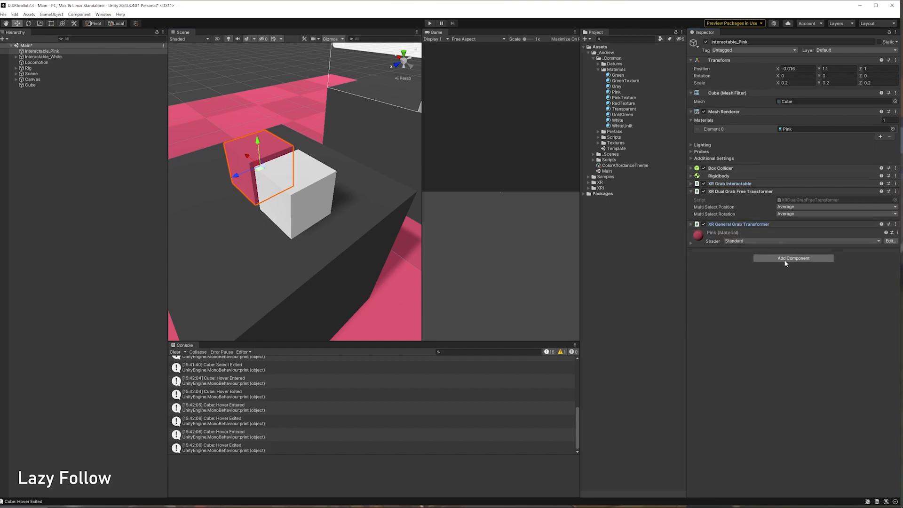
left_click(784, 260)
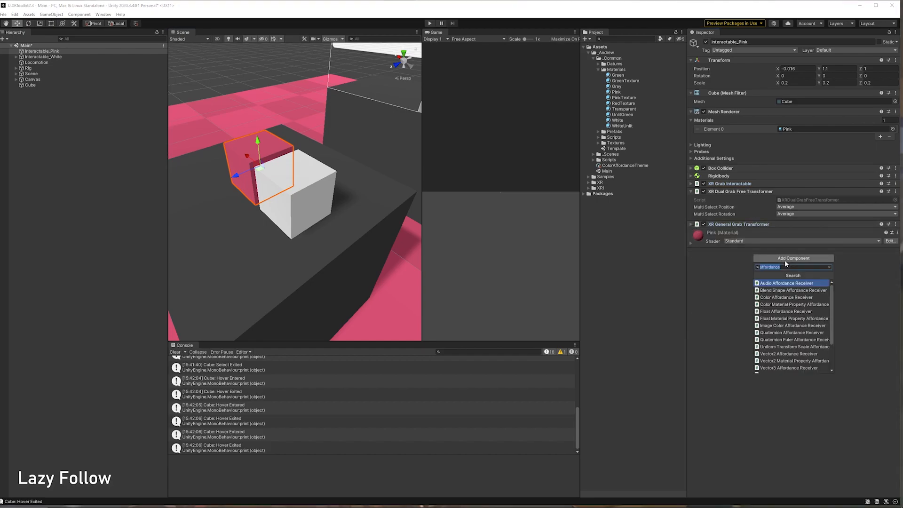
type("laz")
key("Return")
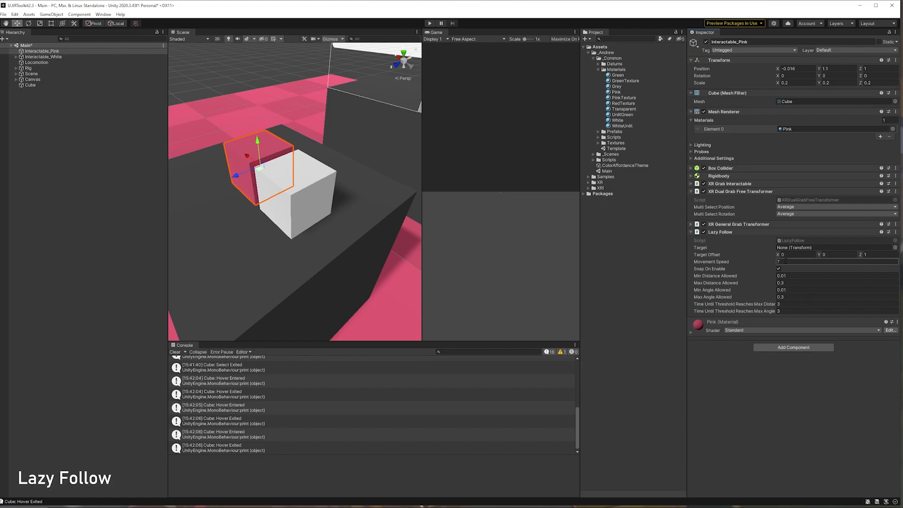
left_click(16, 68)
left_click_drag(47, 79, 806, 251)
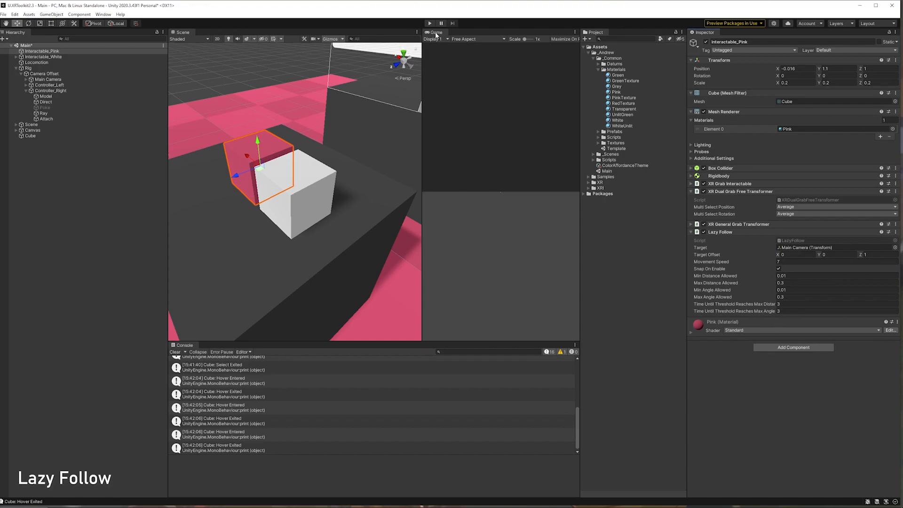
Group the Game view with the Scene view by loading the saved custom editor layout, and clear the console
left_click_drag(436, 33, 360, 32)
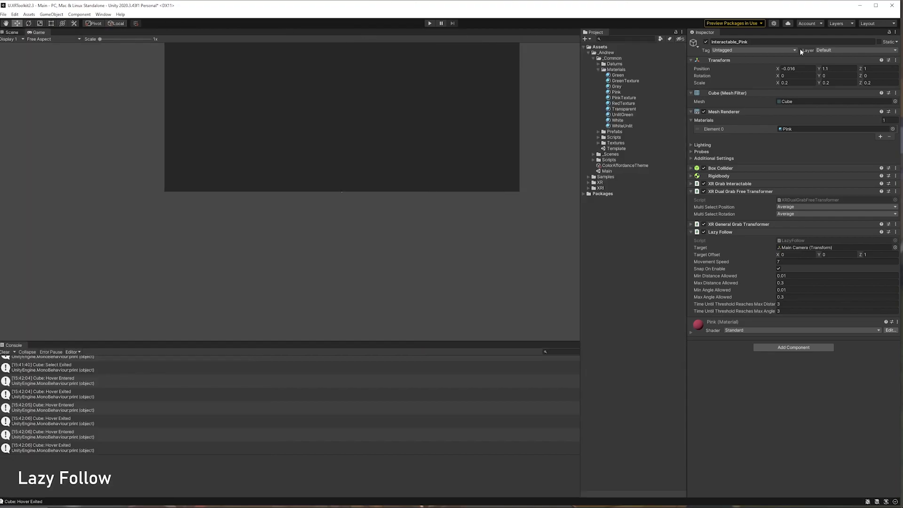
left_click(874, 22)
left_click(873, 57)
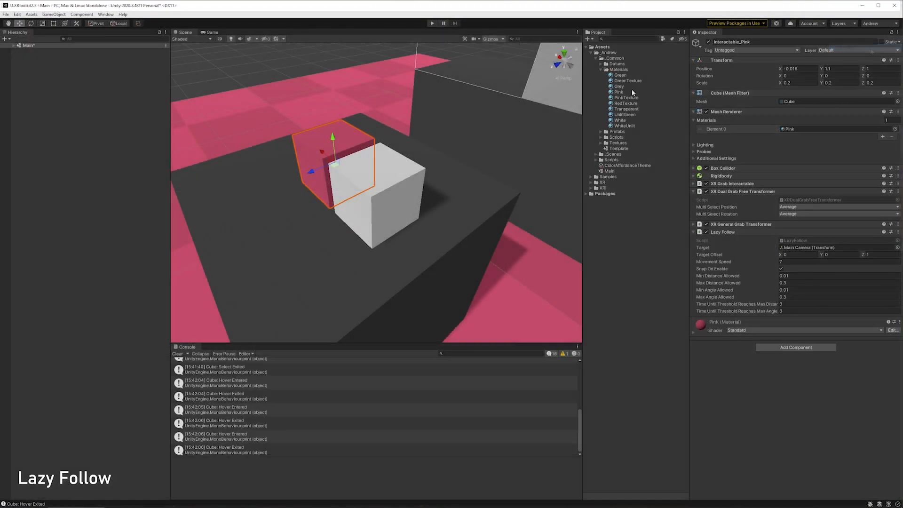
left_click(178, 354)
left_click(14, 46)
left_click(67, 52)
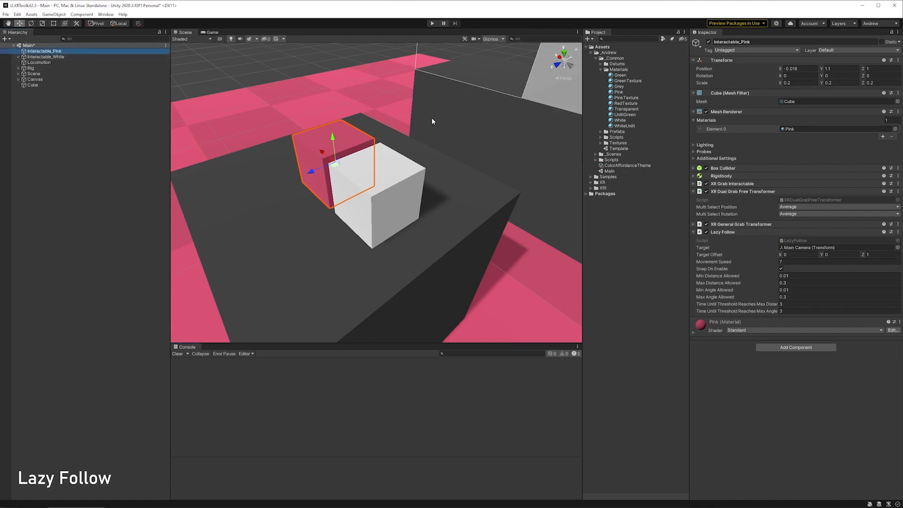
Save the Main scene and test the pink cube's follow behaviour in Play mode
key("ctrl+s")
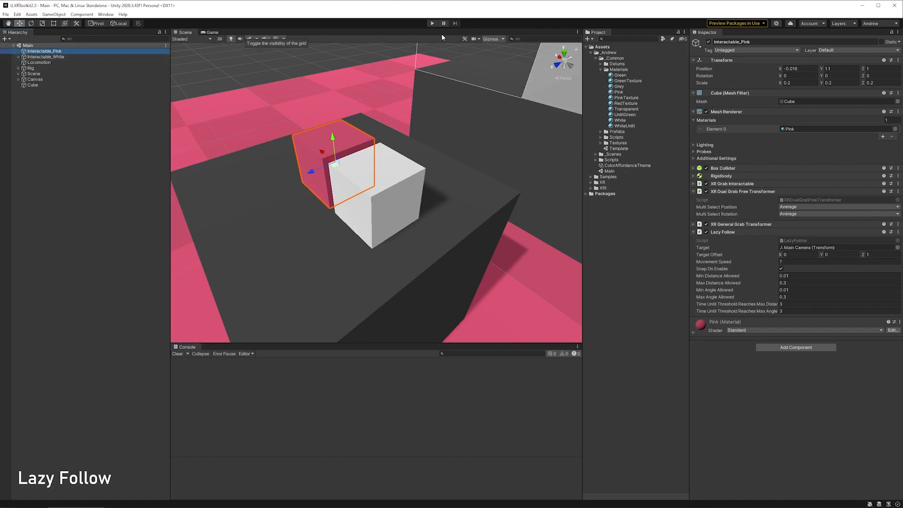
left_click(432, 23)
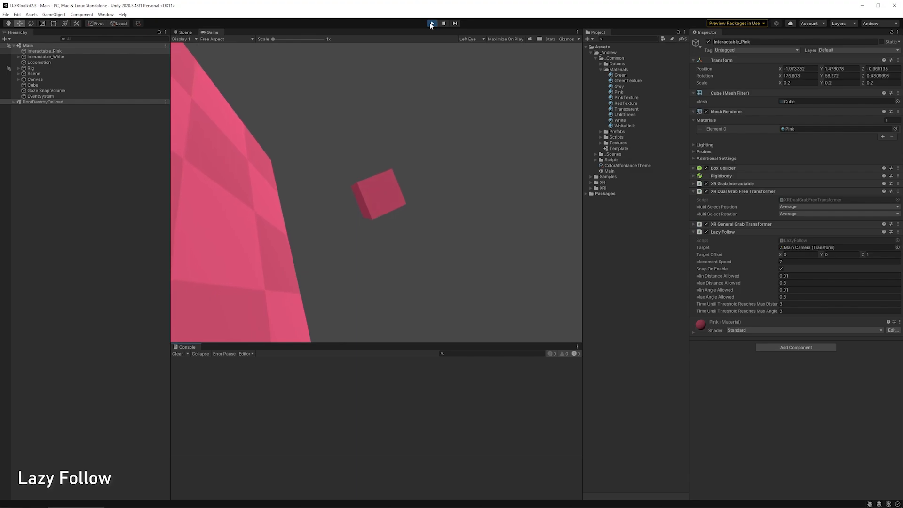
left_click(431, 24)
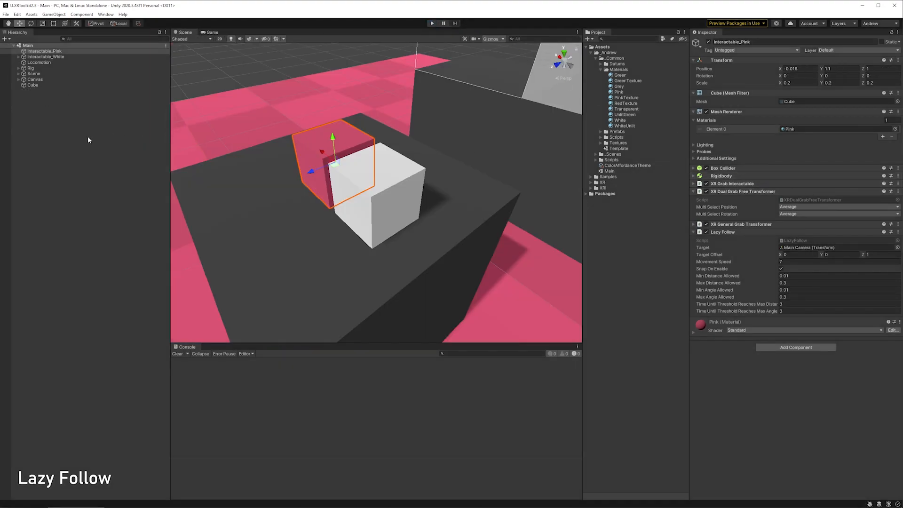
Create a new 3D cube in the scene and set its scale to 0.25 on all three axes
right_click(48, 128)
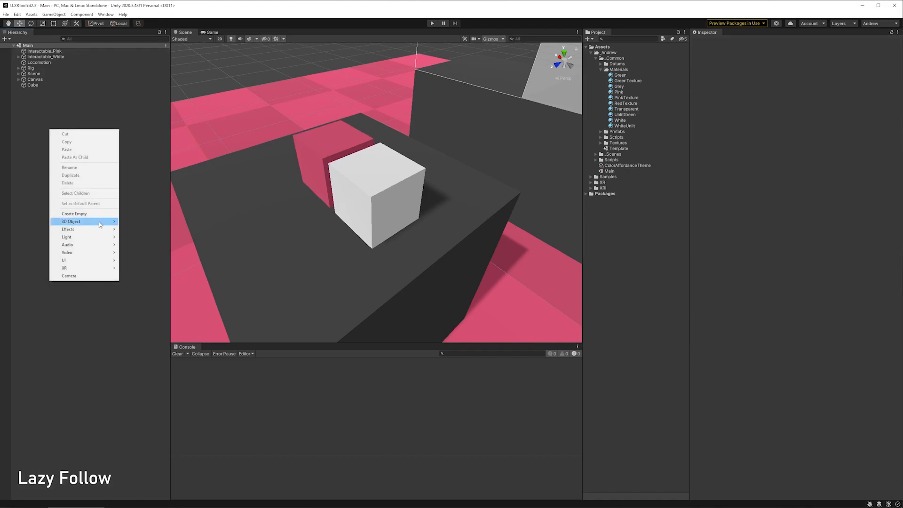
mouse_move(101, 225)
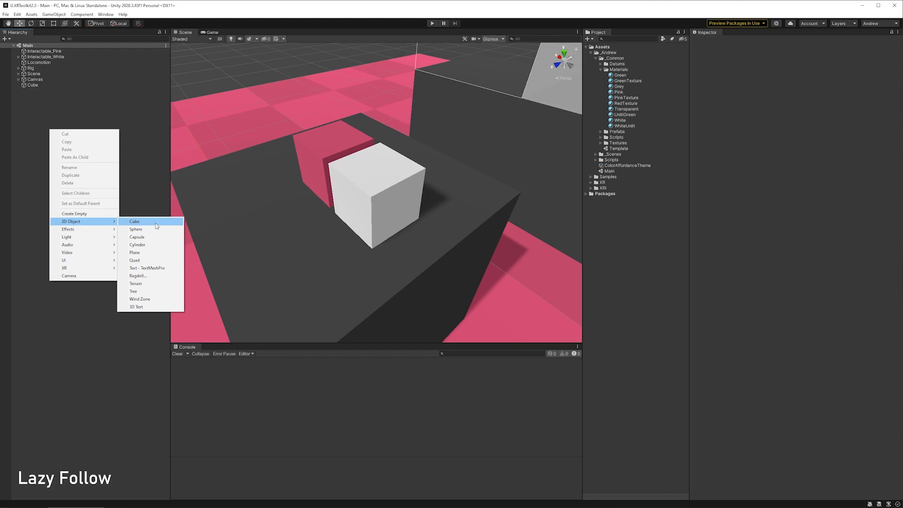
left_click(134, 221)
scroll(374, 248, "down", 6)
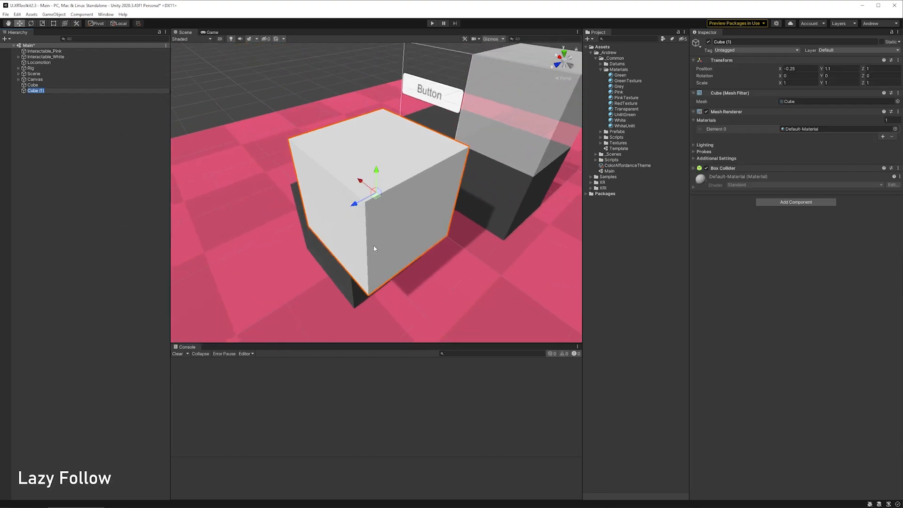
scroll(374, 248, "down", 3)
left_click(797, 83)
type("0")
key("BackSpace")
type("0.25")
key("Tab")
type("0.25")
key("Tab")
type("0.25")
Replace the new cube's Box Collider with a Lazy Follow component that targets Main Camera
right_click(824, 168)
left_click(842, 187)
left_click(802, 194)
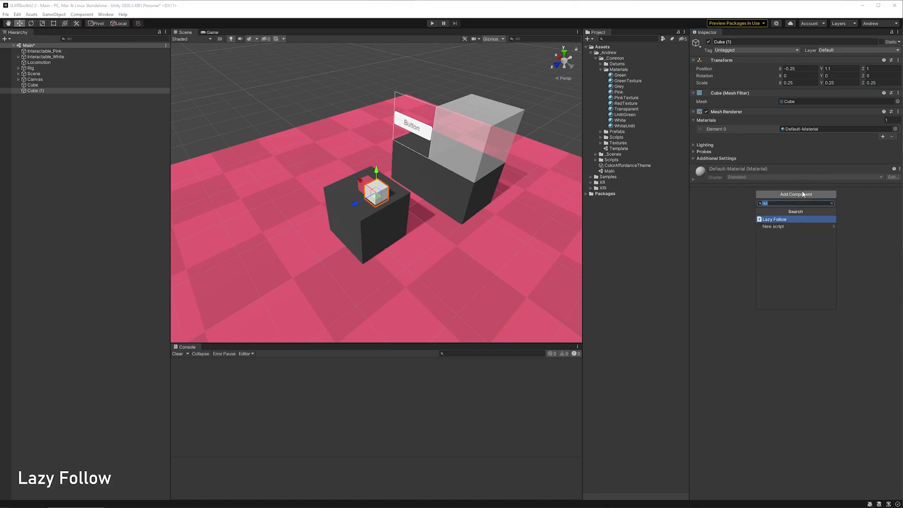
key("Return")
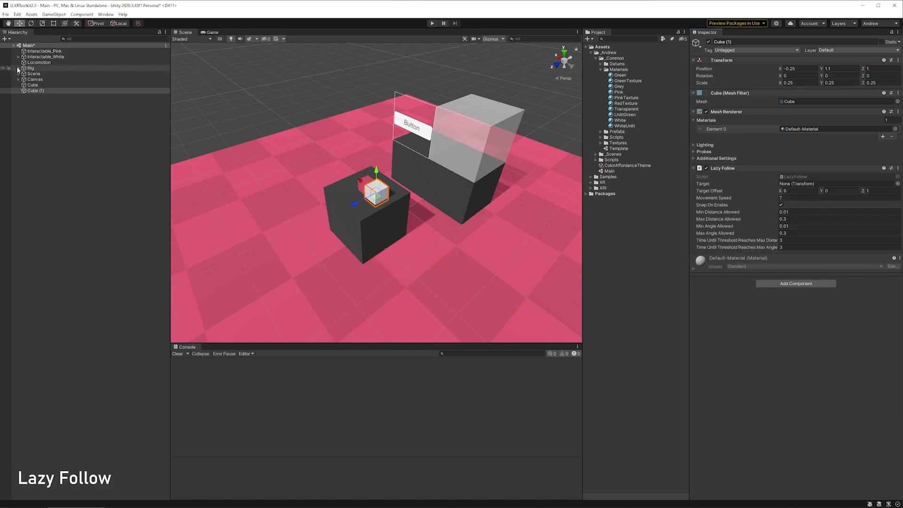
left_click(18, 68)
left_click(24, 74)
left_click_drag(69, 78, 799, 184)
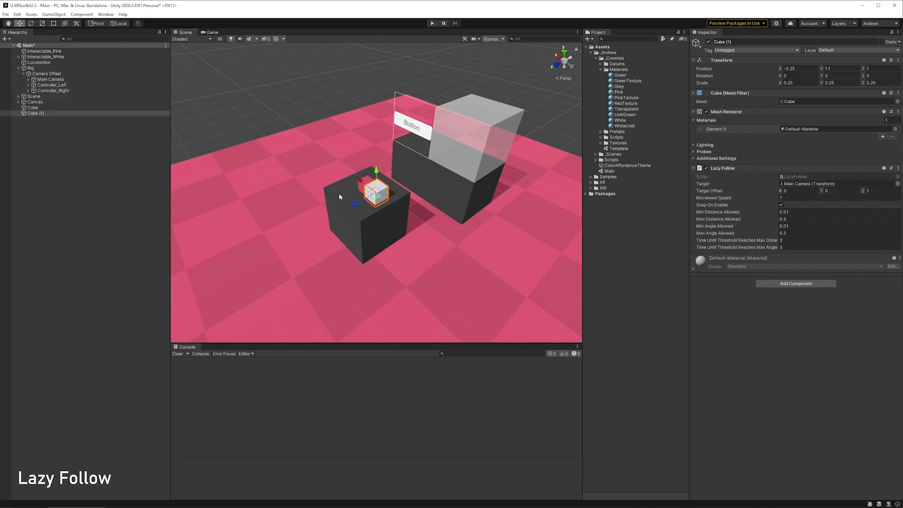
Remove the Lazy Follow component from Interactable_Pink
left_click_drag(340, 191, 357, 193, "alt")
left_click(357, 194)
left_click(895, 232)
left_click(846, 249)
Raise the new cube above the table to about Y 1.6 and test its follow behaviour in Play mode
left_click(388, 189)
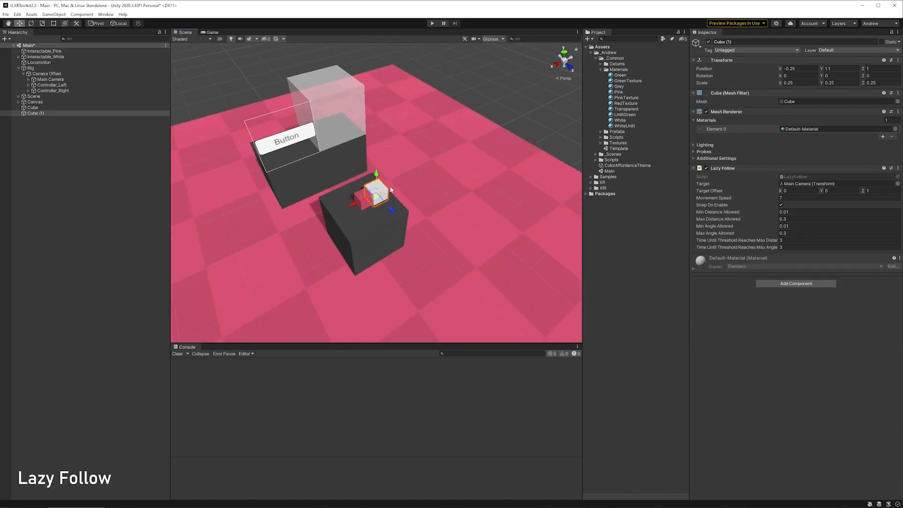
left_click_drag(376, 175, 376, 149)
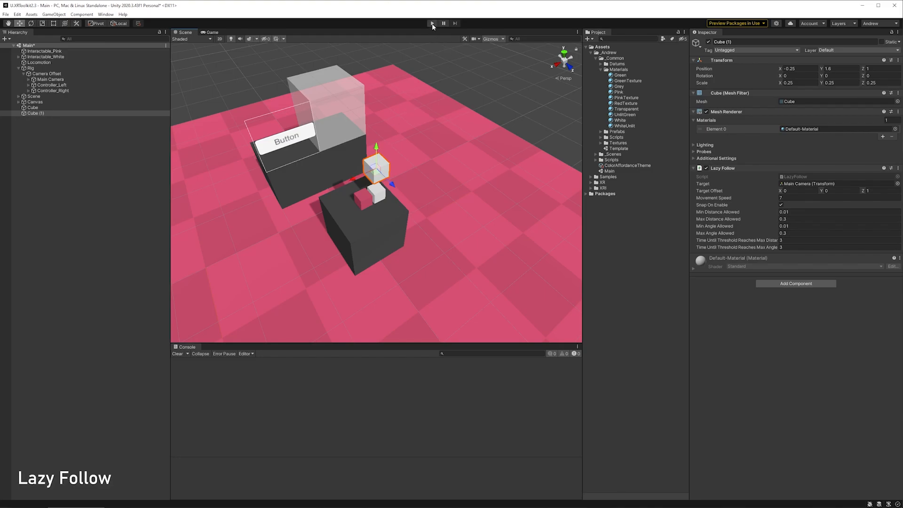
left_click(432, 23)
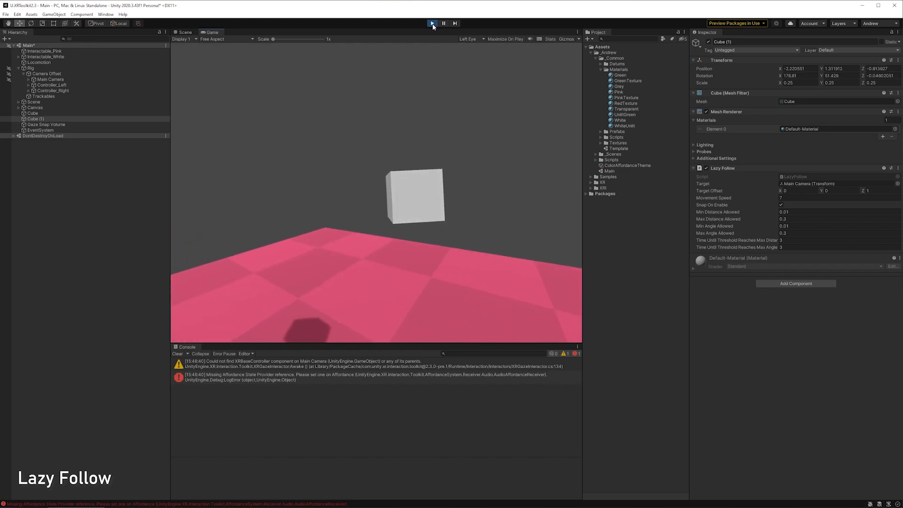
left_click(433, 24)
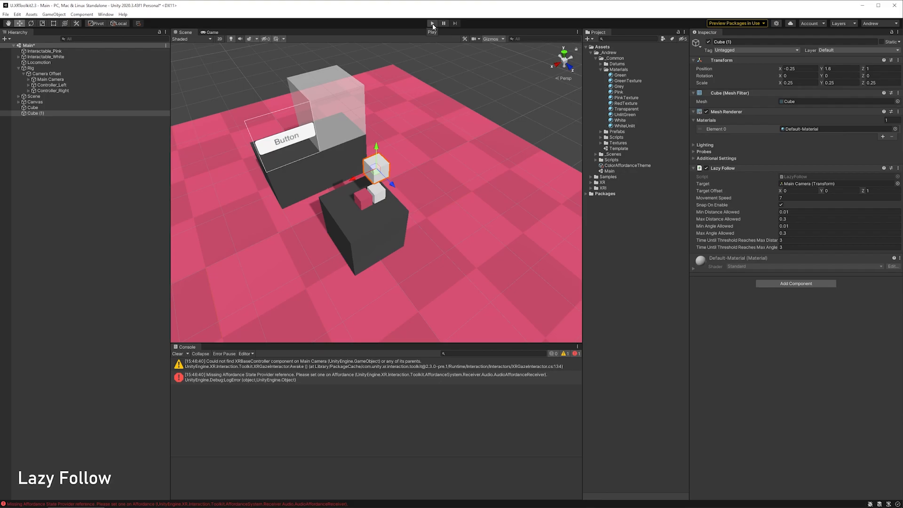